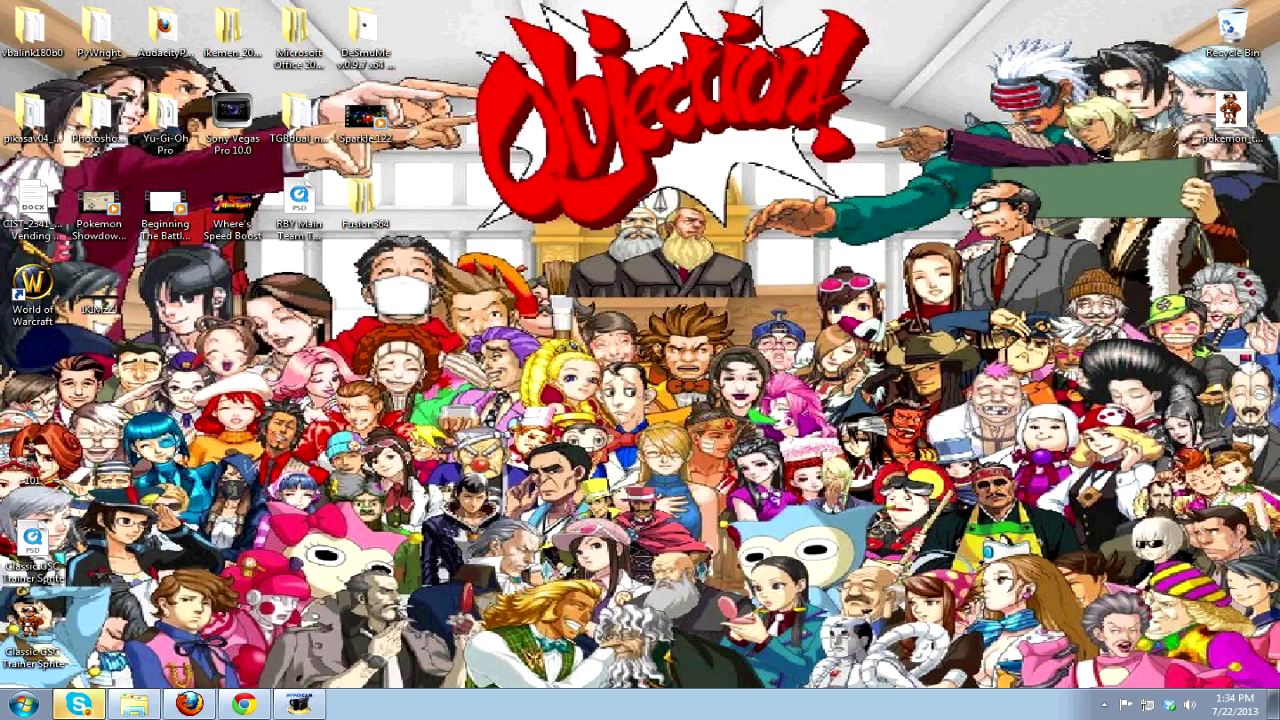
# Switch to Firefox, open the account's own YouTube channel and open the recent RBY Plus Wifi Battle upload.
pyautogui.click(189, 705)
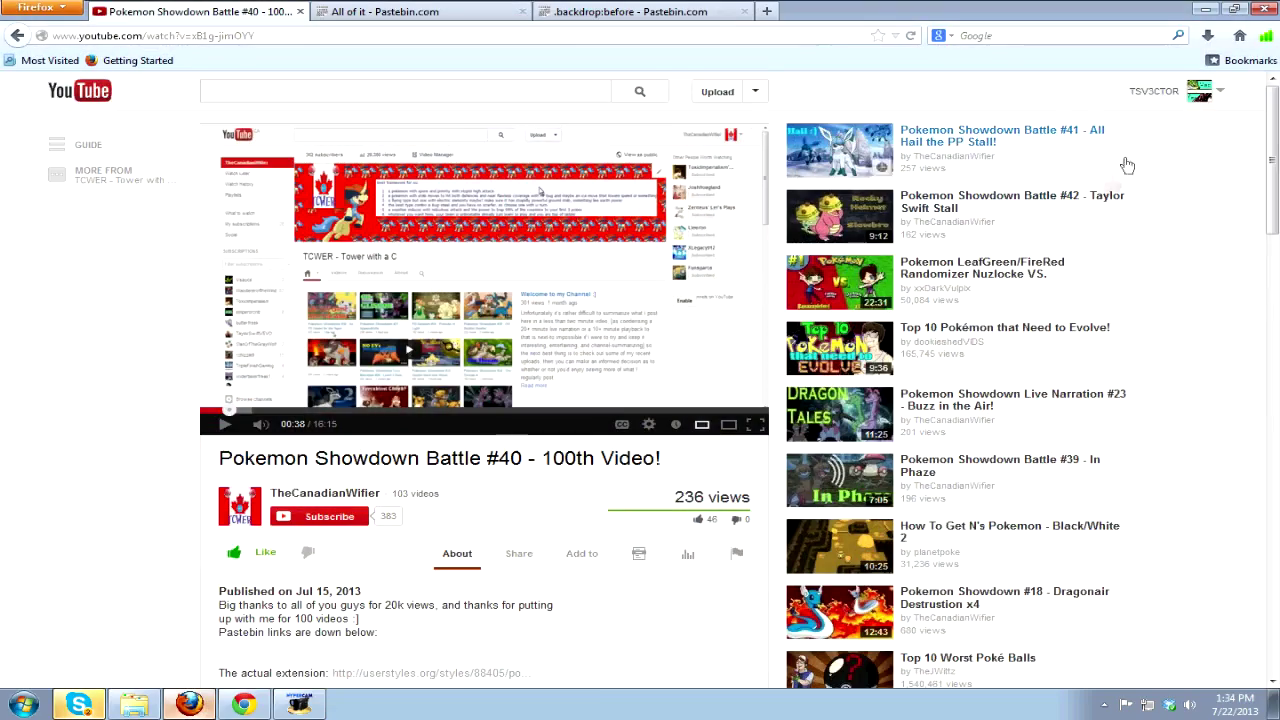
pyautogui.click(1200, 90)
pyautogui.click(1135, 156)
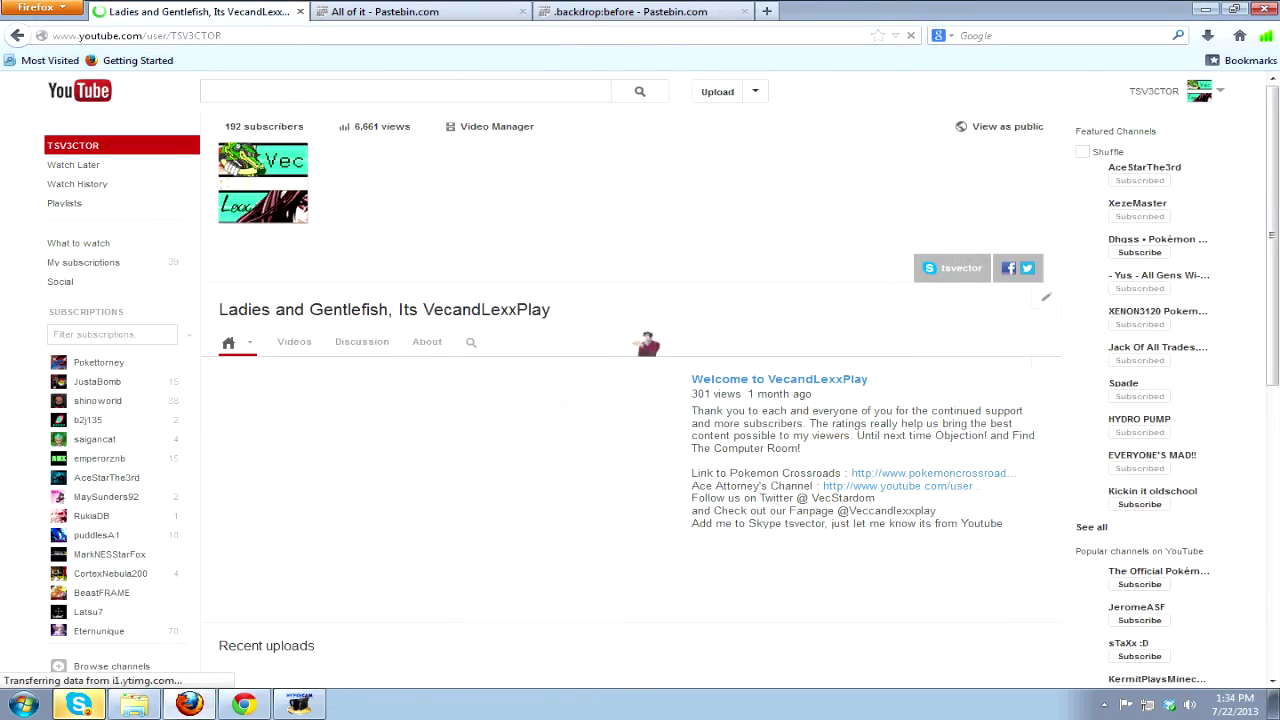
pyautogui.scroll(-3, 438, 368)
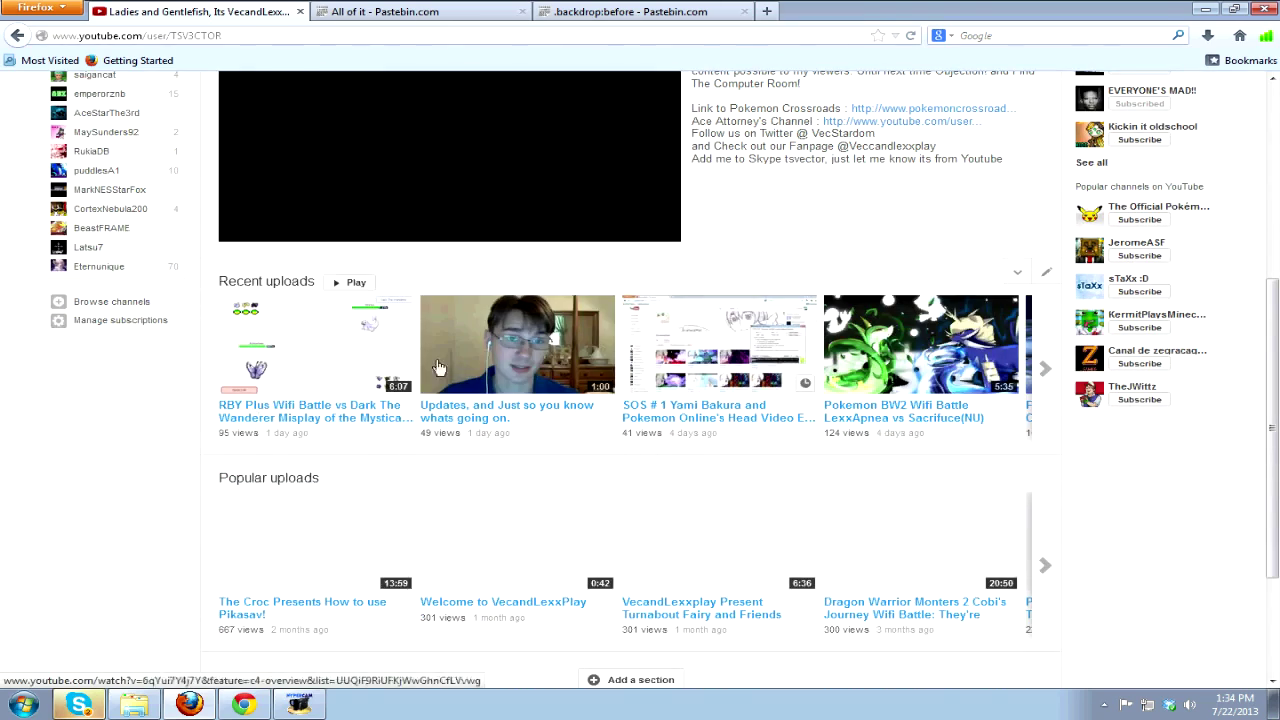
pyautogui.click(286, 410)
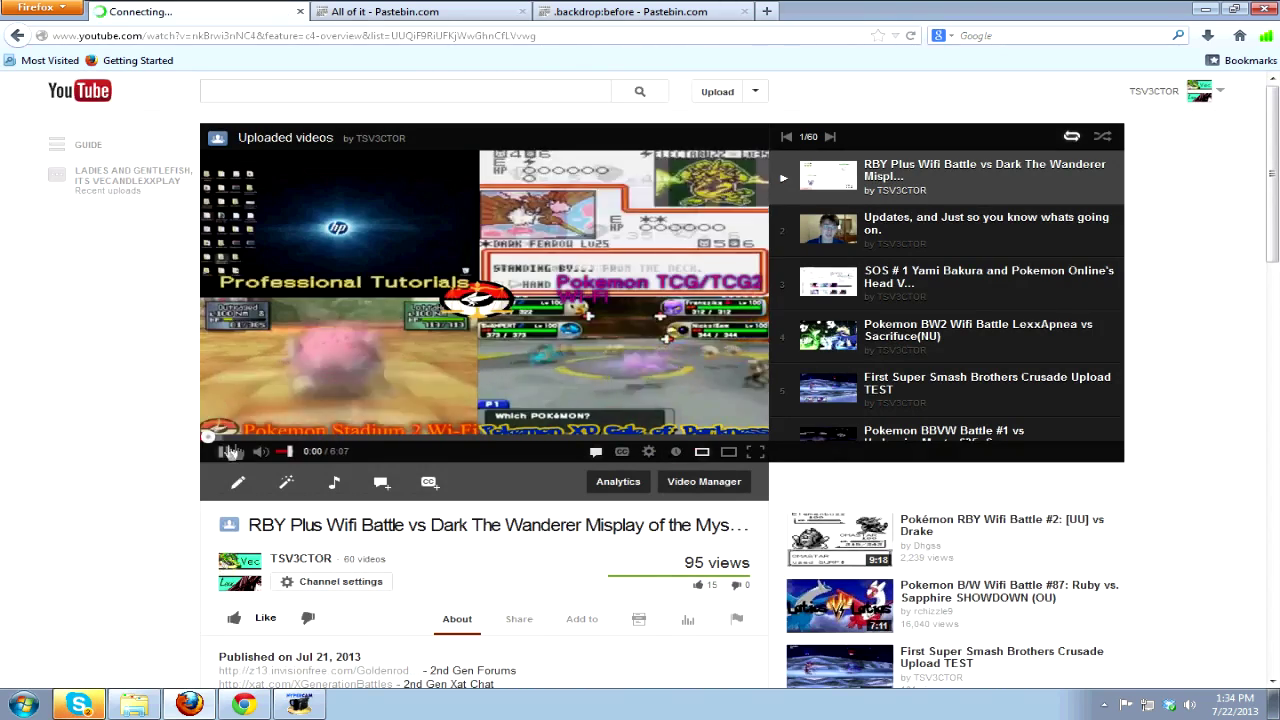
# Pause the battle video and skip to 1:40 to view the customized battle scene.
pyautogui.click(224, 451)
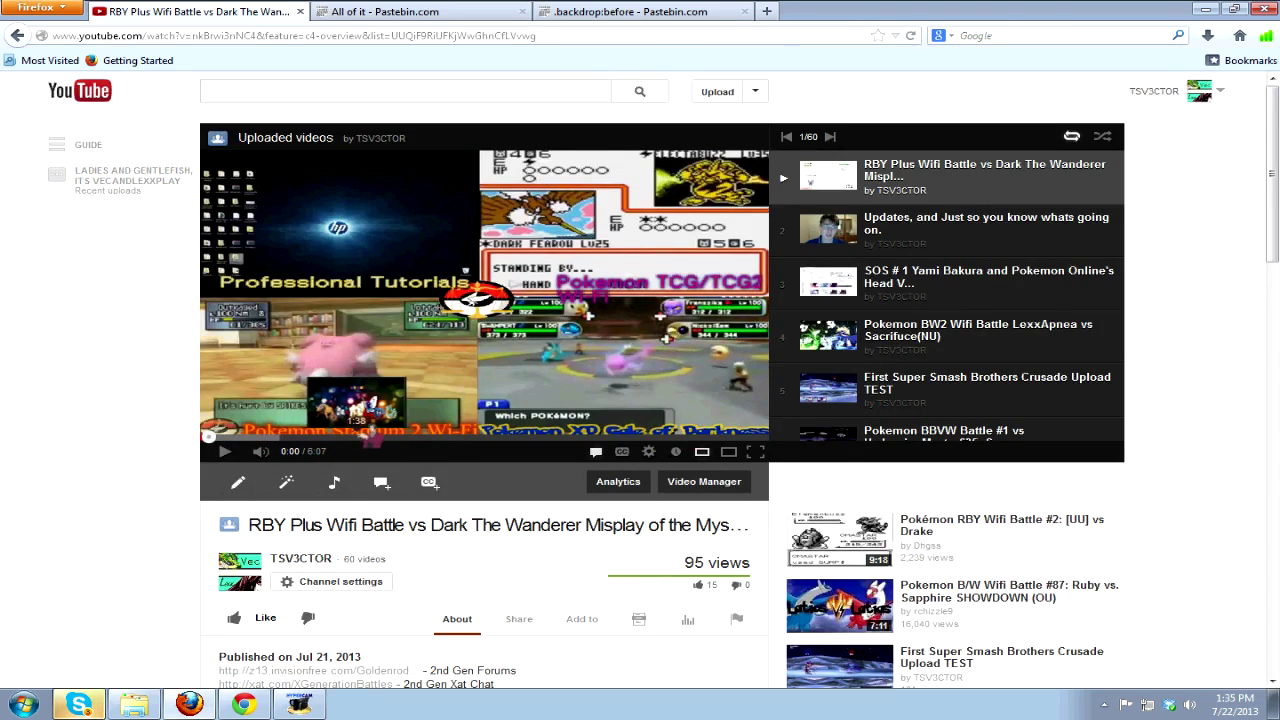
pyautogui.click(357, 437)
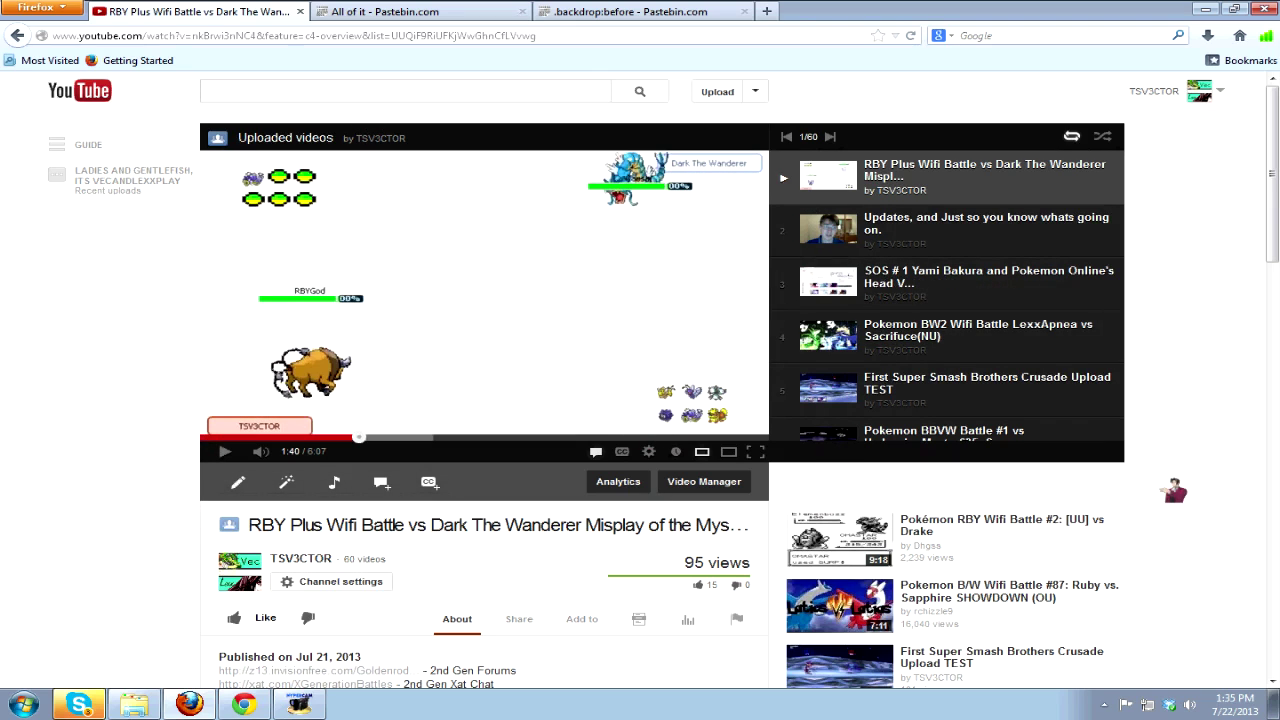
pyautogui.scroll(-5, 1175, 490)
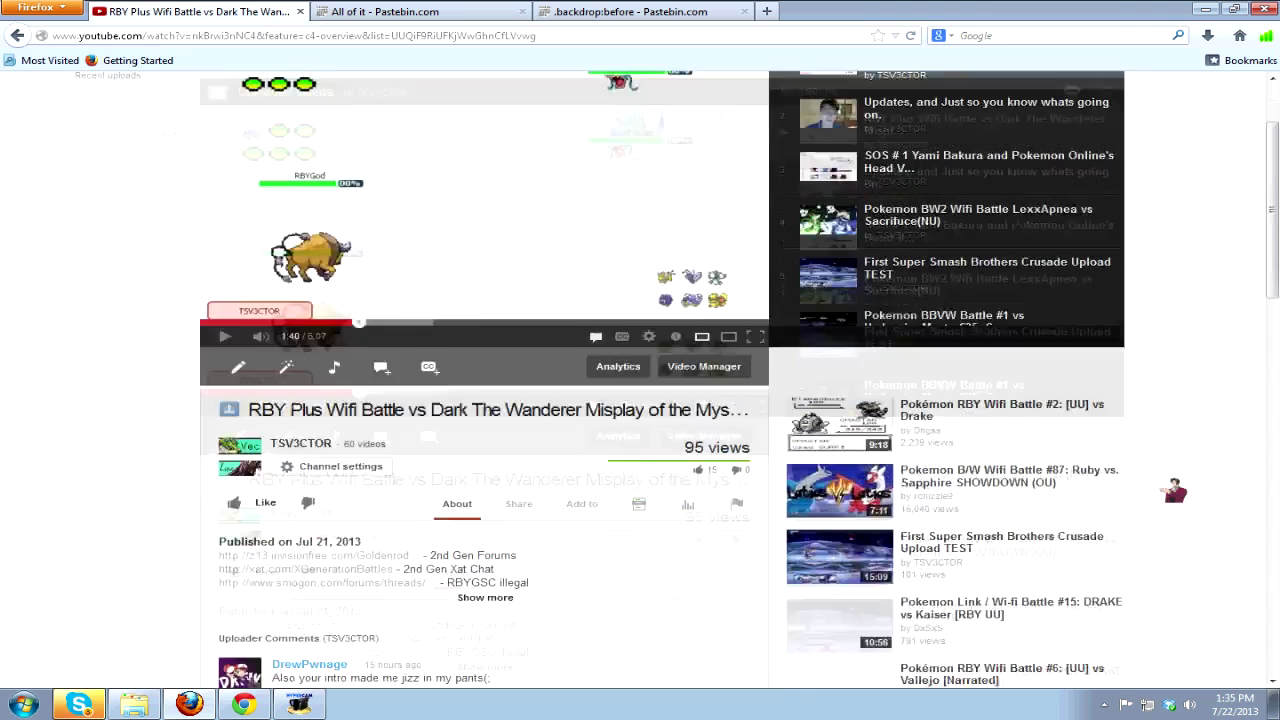
pyautogui.scroll(5, 1100, 490)
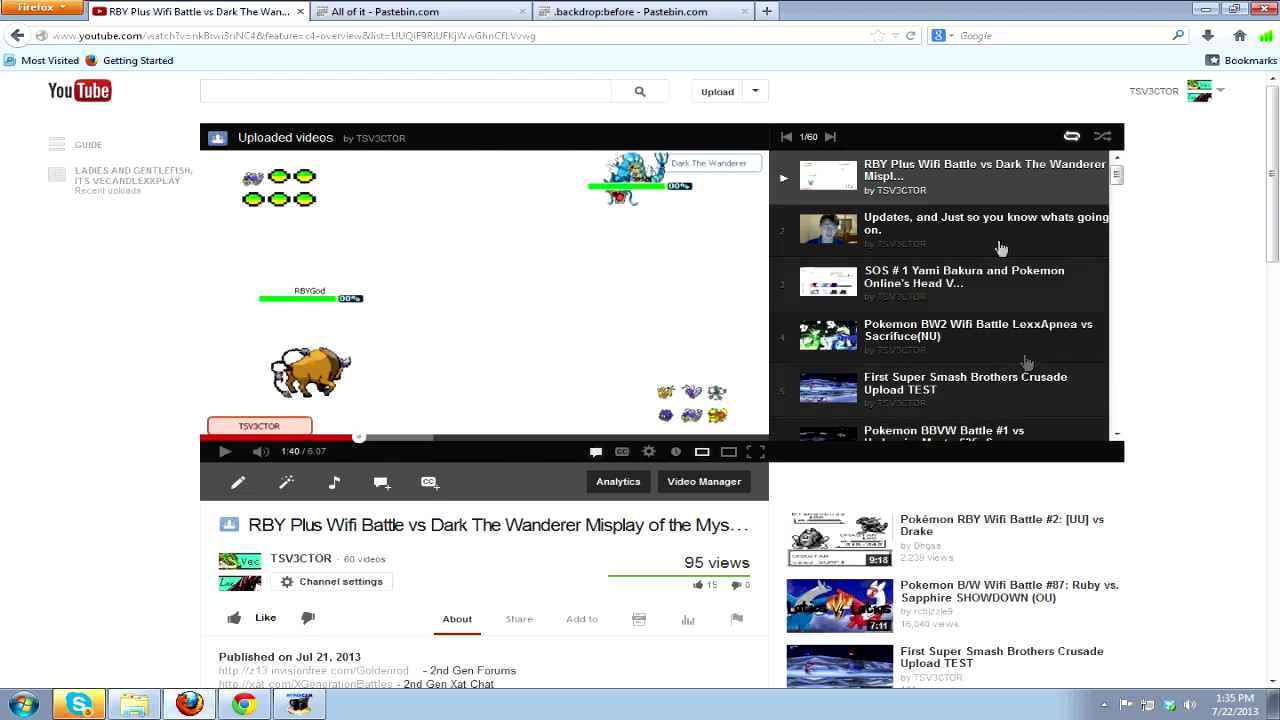
# Show the desktop, launch Pokemon Online, reposition its main window and minimize it.
pyautogui.click(1274, 705)
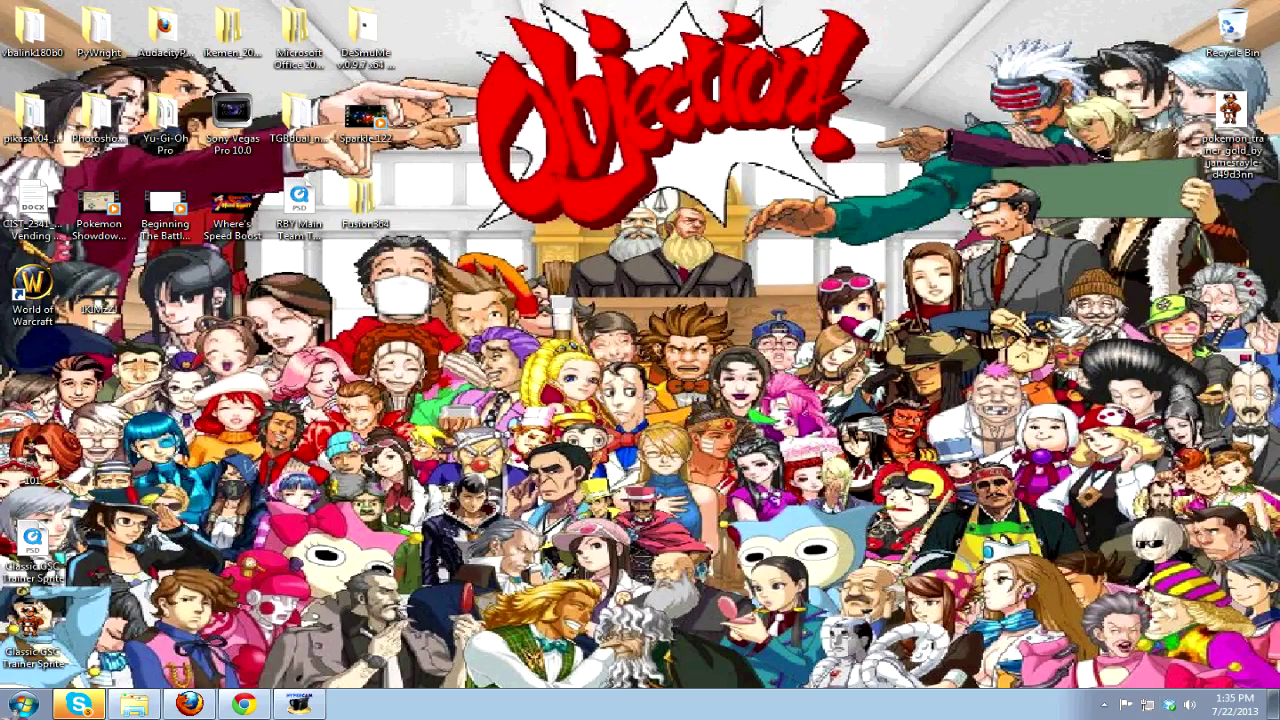
pyautogui.press('super')
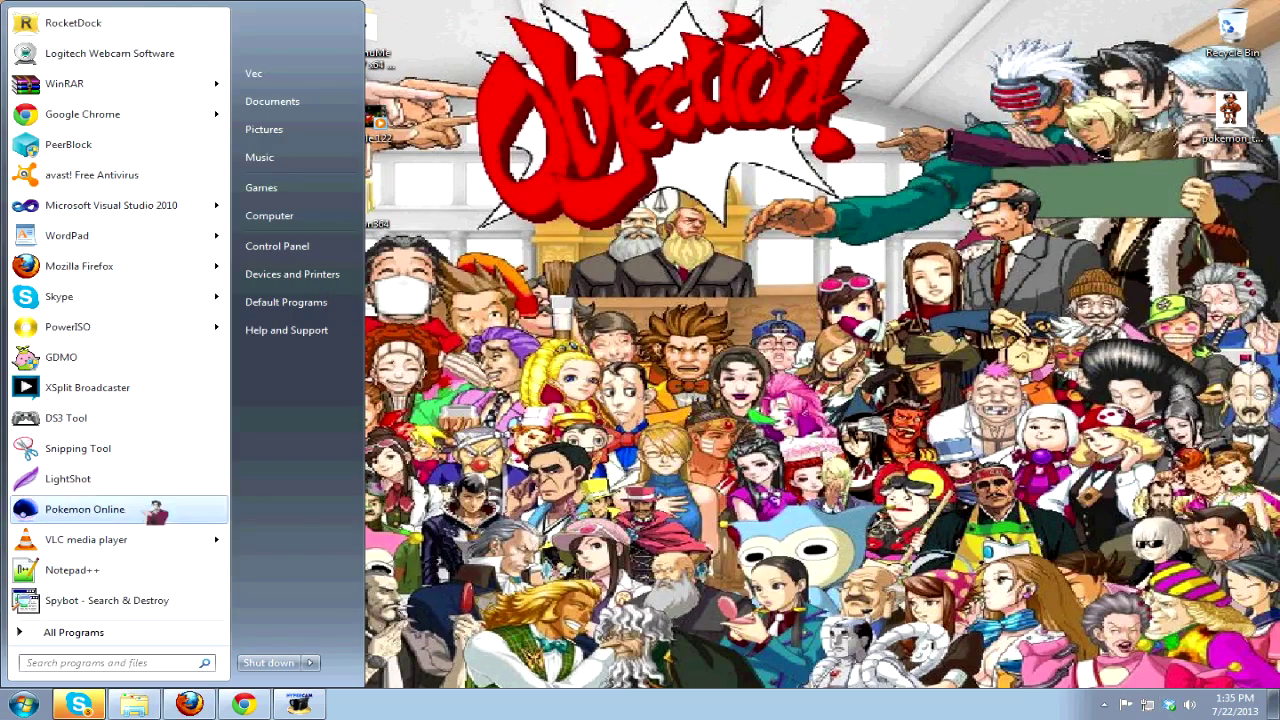
pyautogui.click(812, 598)
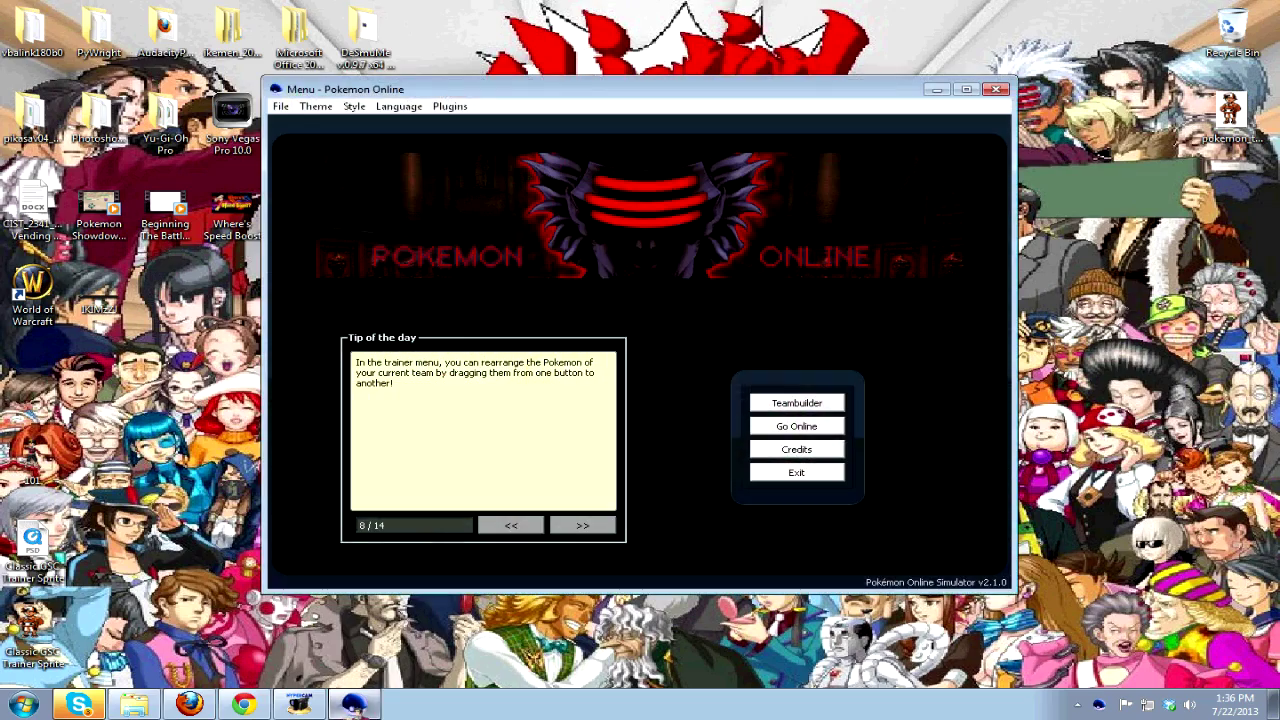
pyautogui.moveTo(822, 88); pyautogui.dragTo(858, 700)
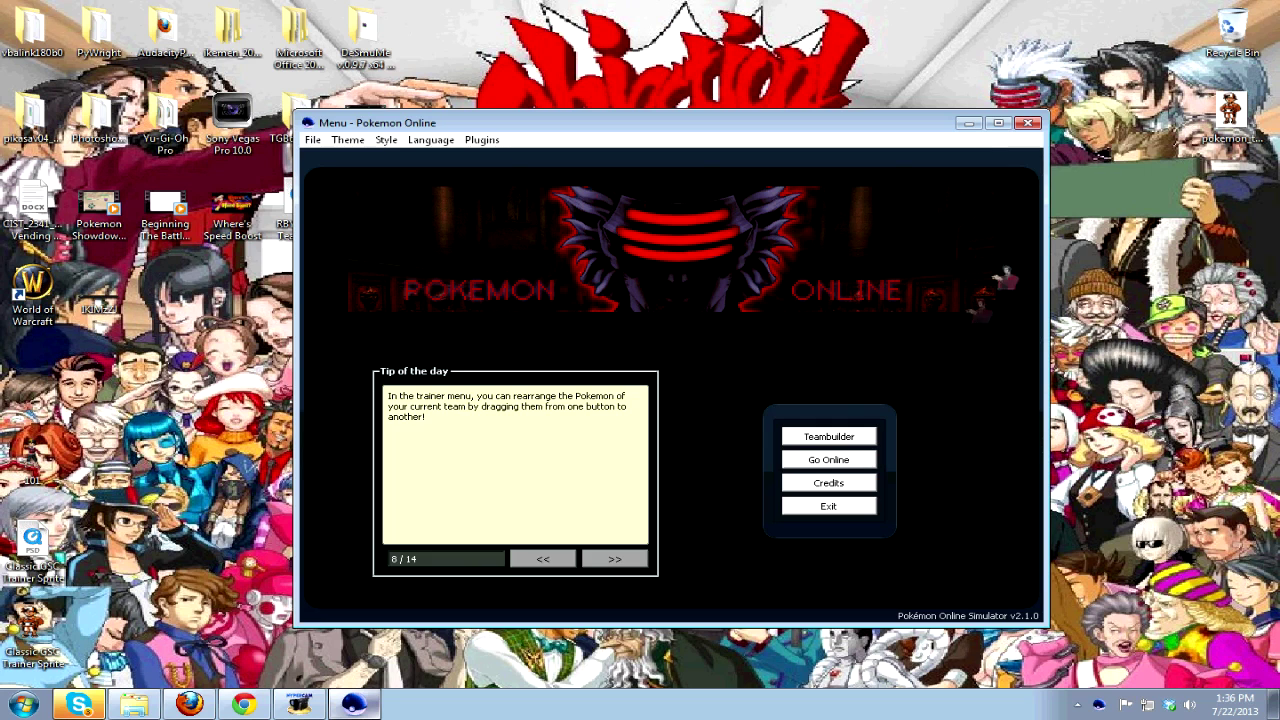
pyautogui.click(968, 122)
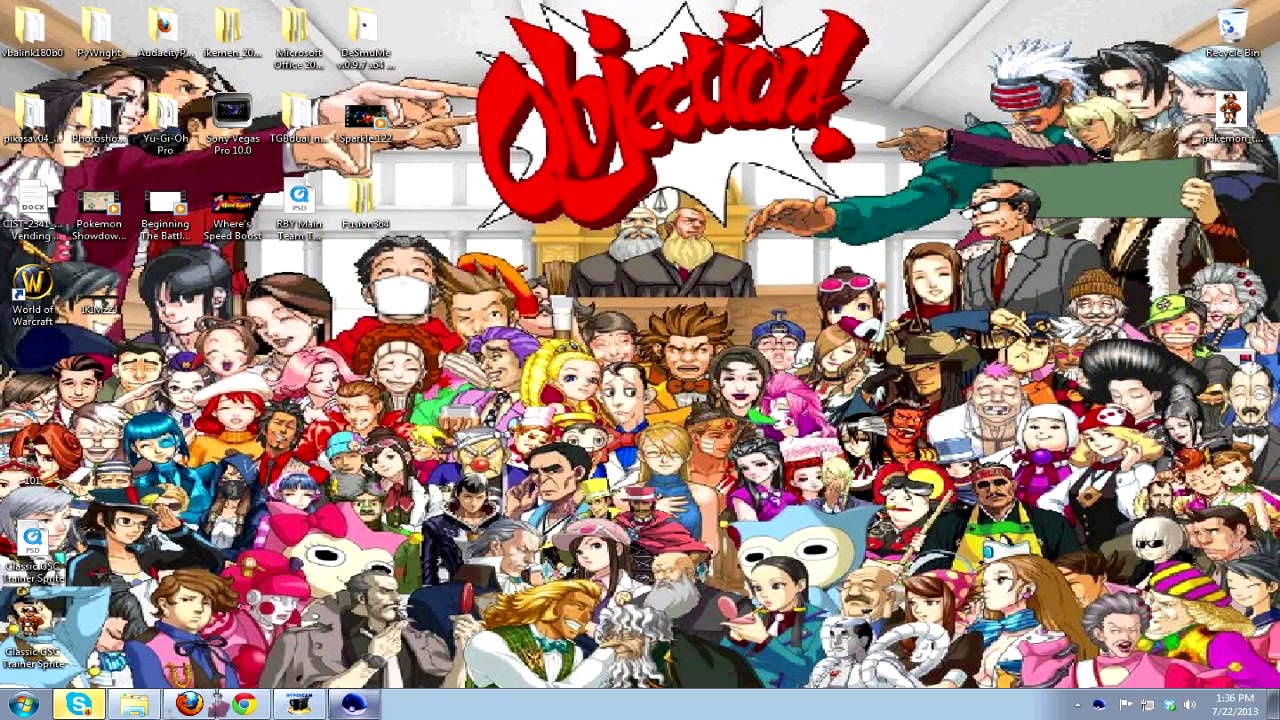
# Open the Pokemon Online folder inside the user's home folder in Windows Explorer.
pyautogui.press('super')
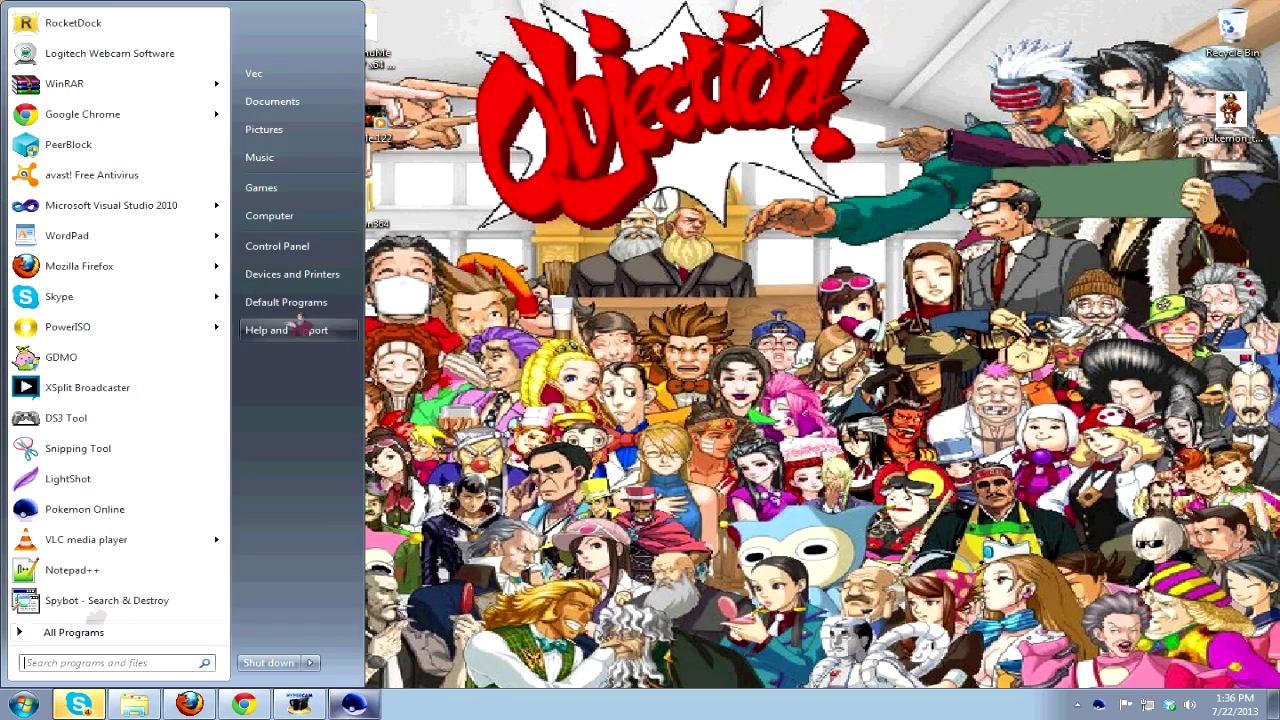
pyautogui.click(335, 104)
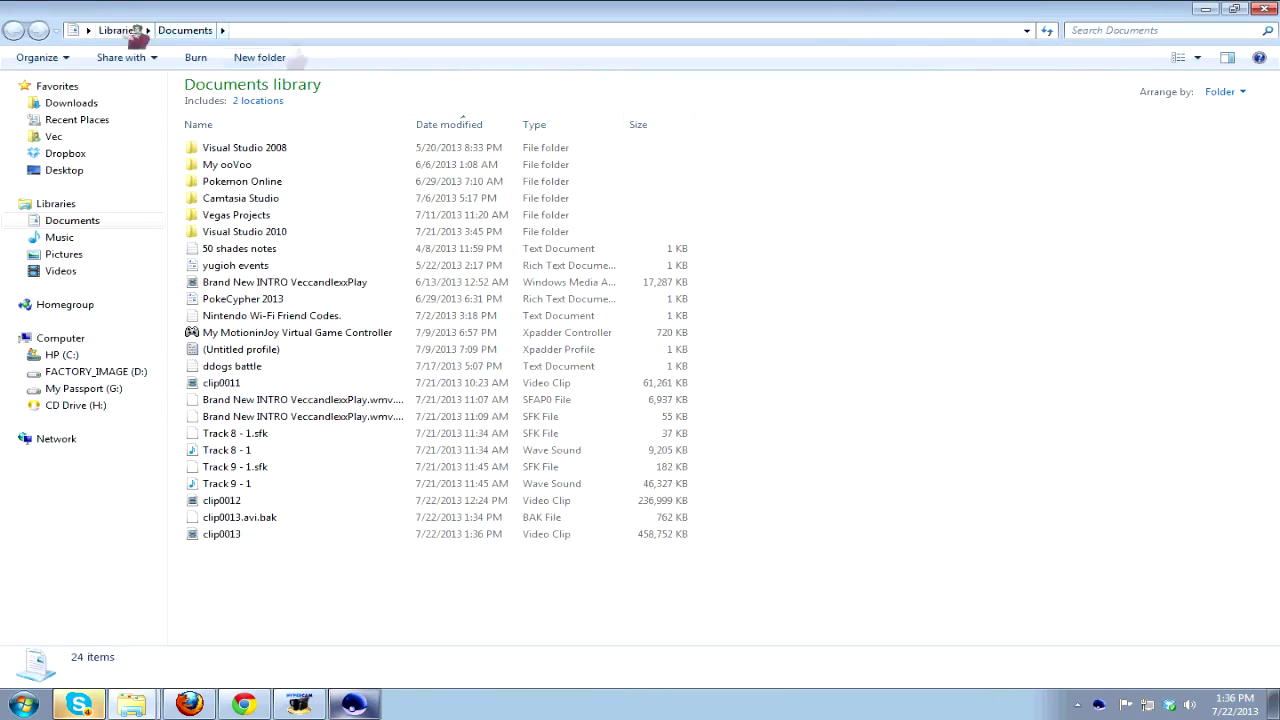
pyautogui.click(87, 31)
pyautogui.click(109, 107)
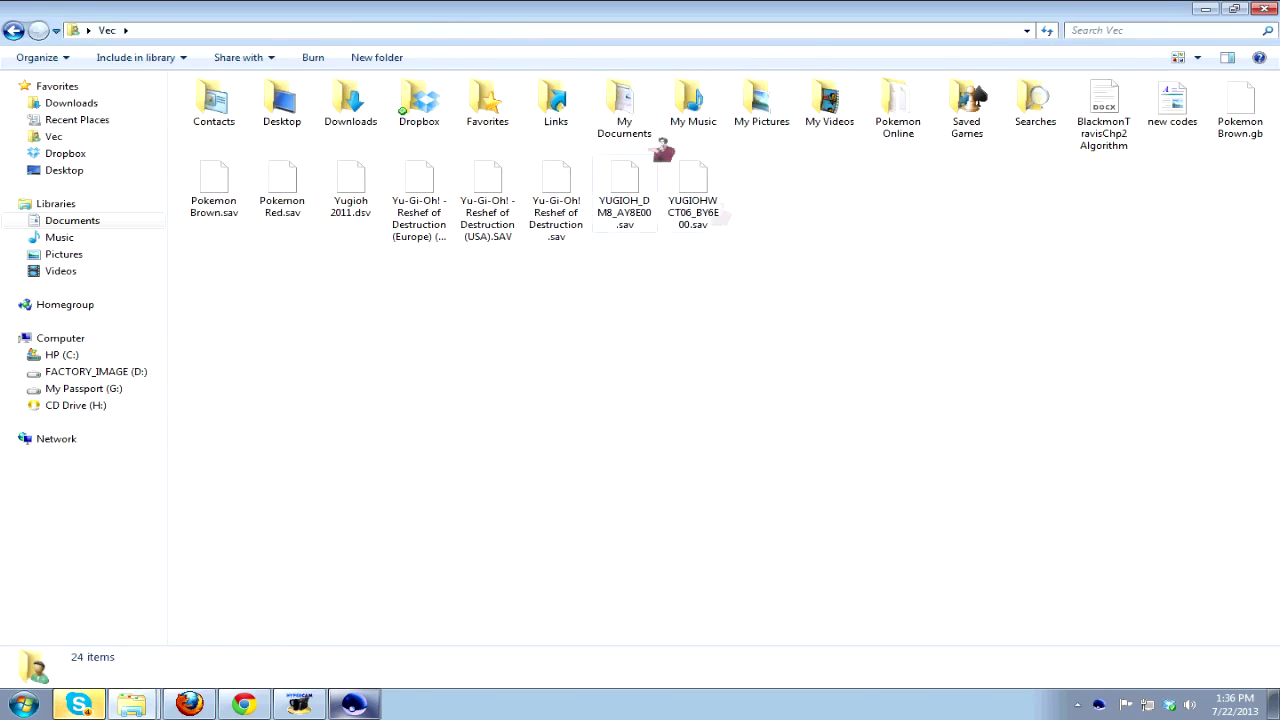
pyautogui.doubleClick(918, 105)
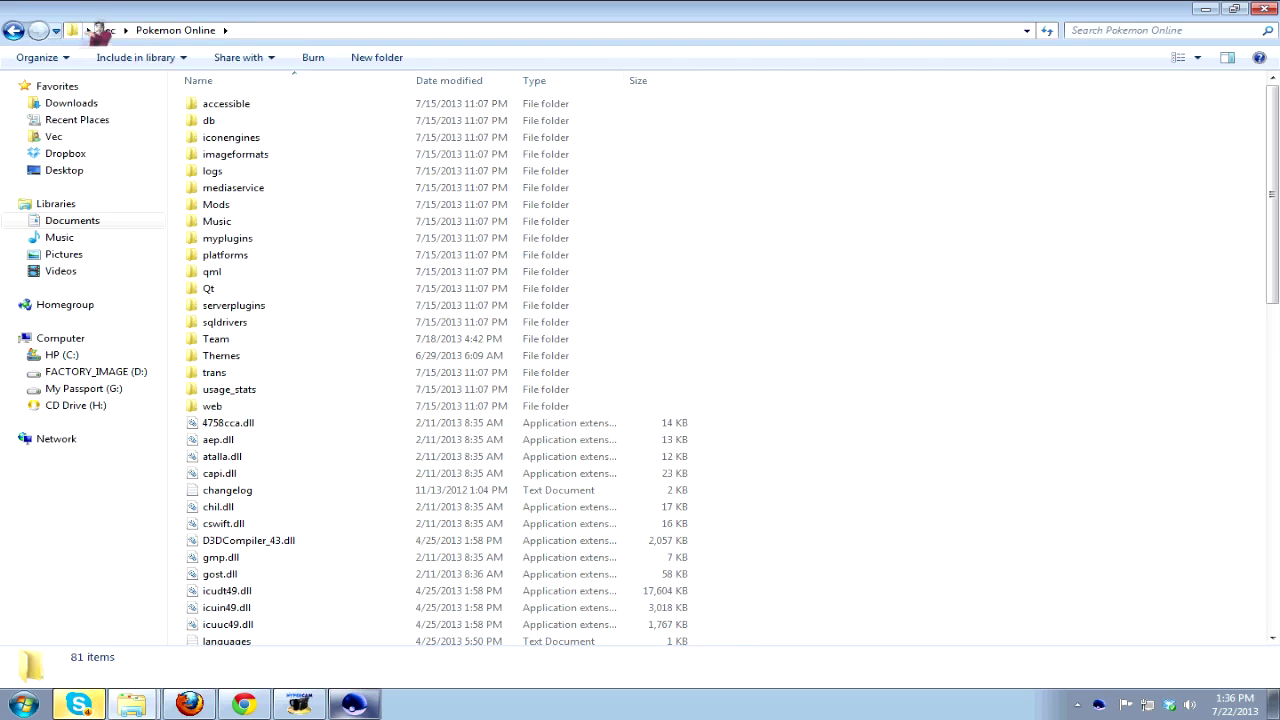
# Go back to the Desktop location and reopen the Pokemon Online folder through the user's home folder.
pyautogui.click(88, 31)
pyautogui.click(117, 50)
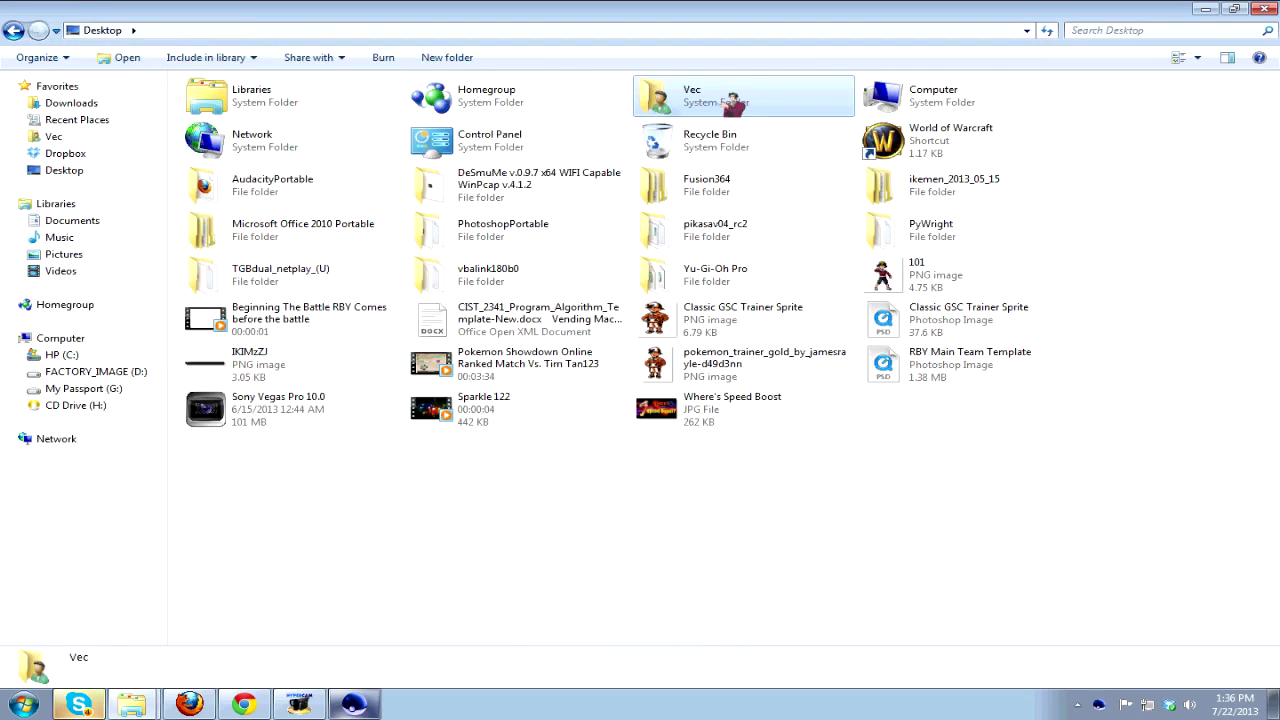
pyautogui.doubleClick(658, 92)
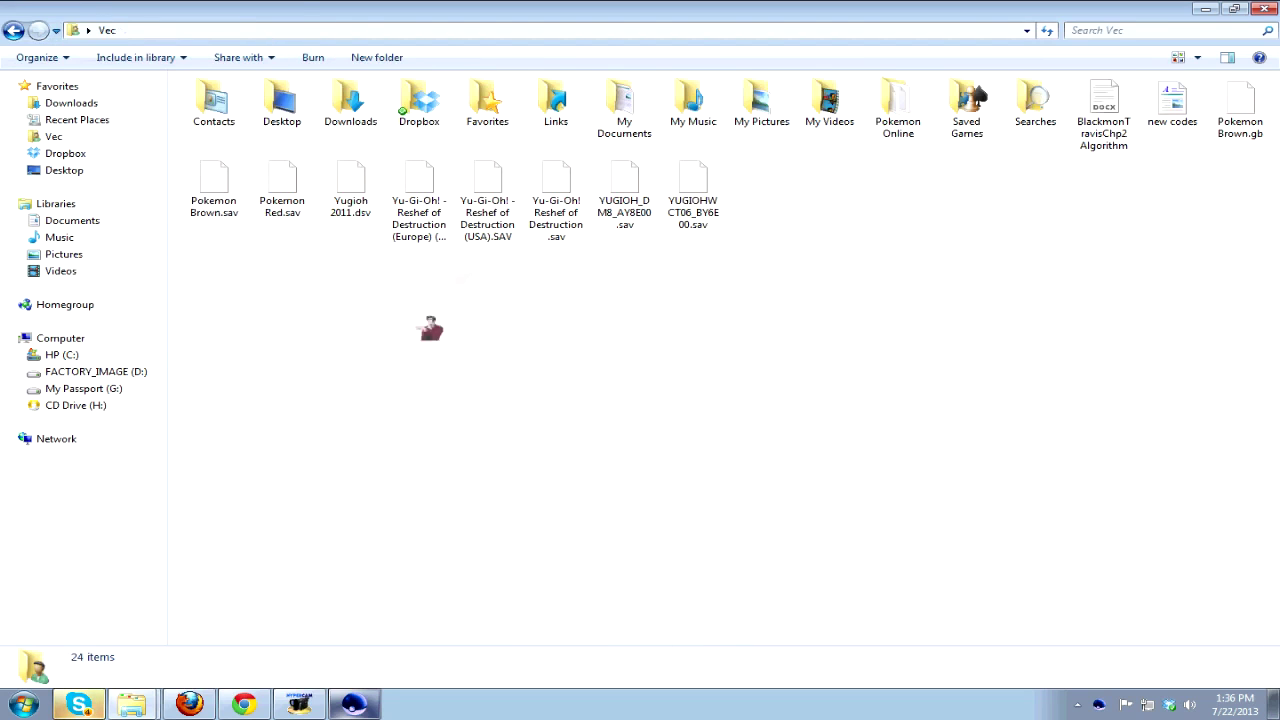
pyautogui.doubleClick(908, 118)
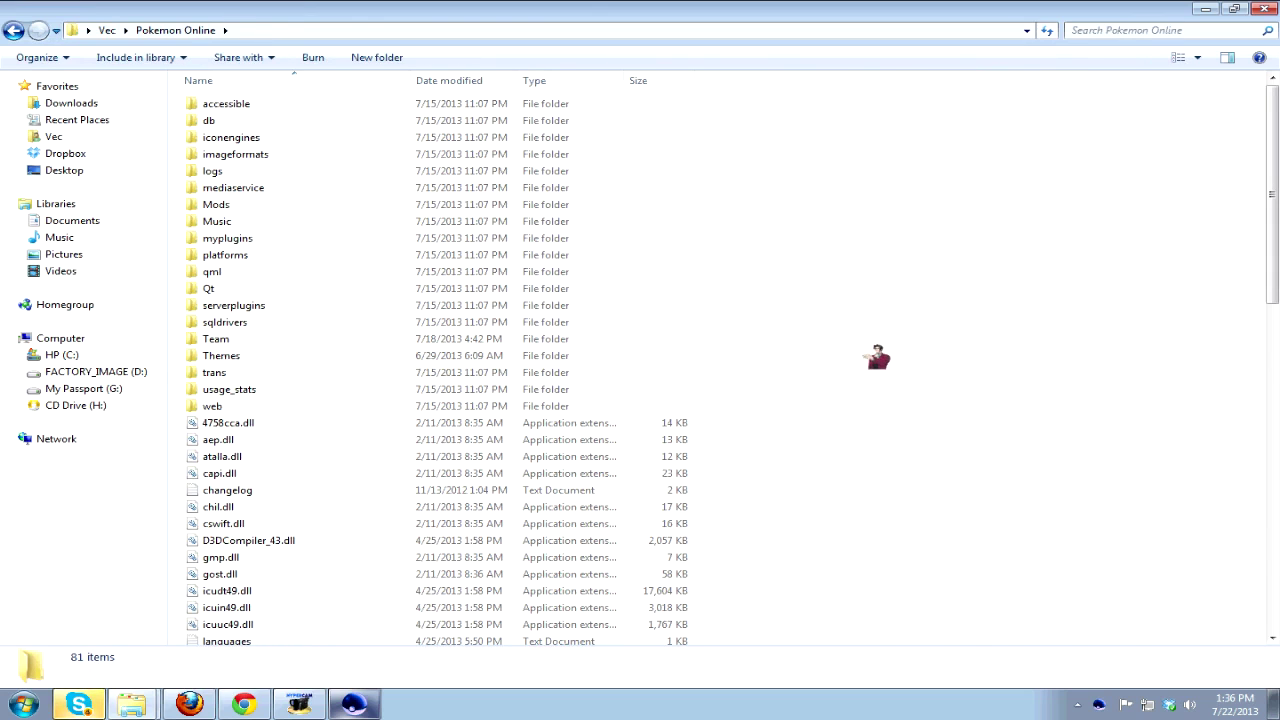
# Look through the Pokemon Online folder's contents and open the images folder inside qml.
pyautogui.scroll(-5, 877, 358)
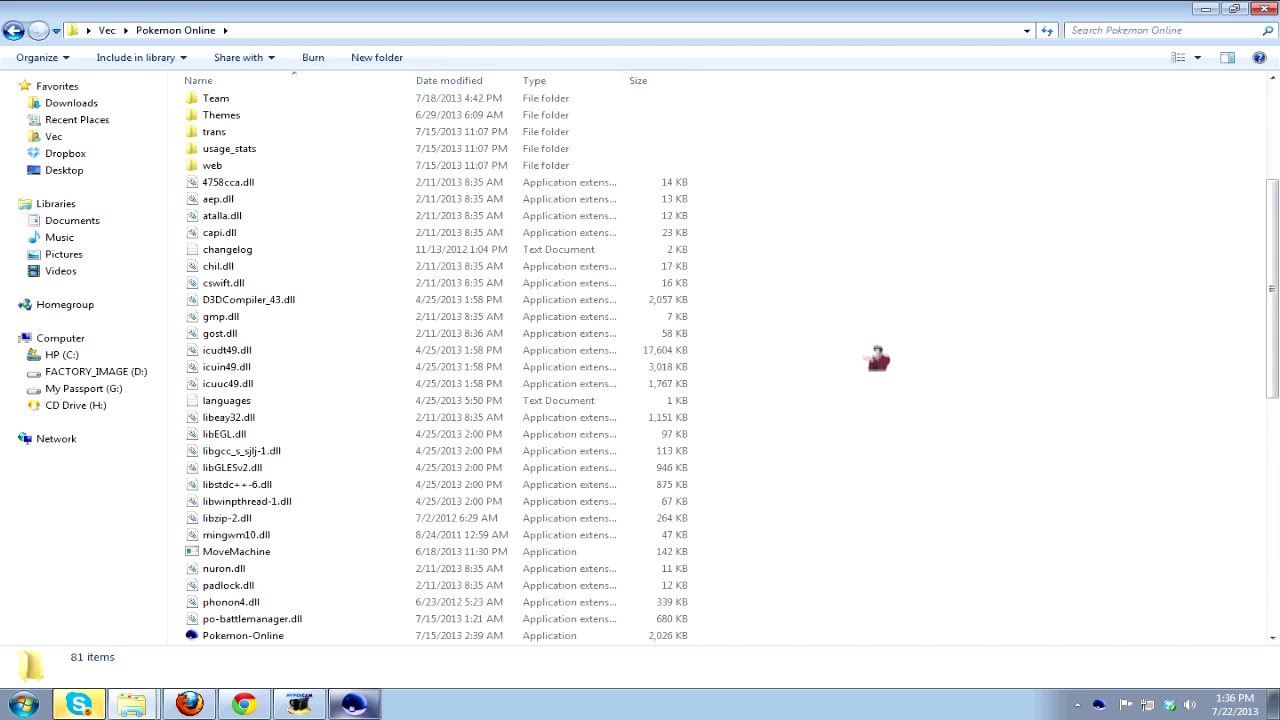
pyautogui.scroll(5, 886, 357)
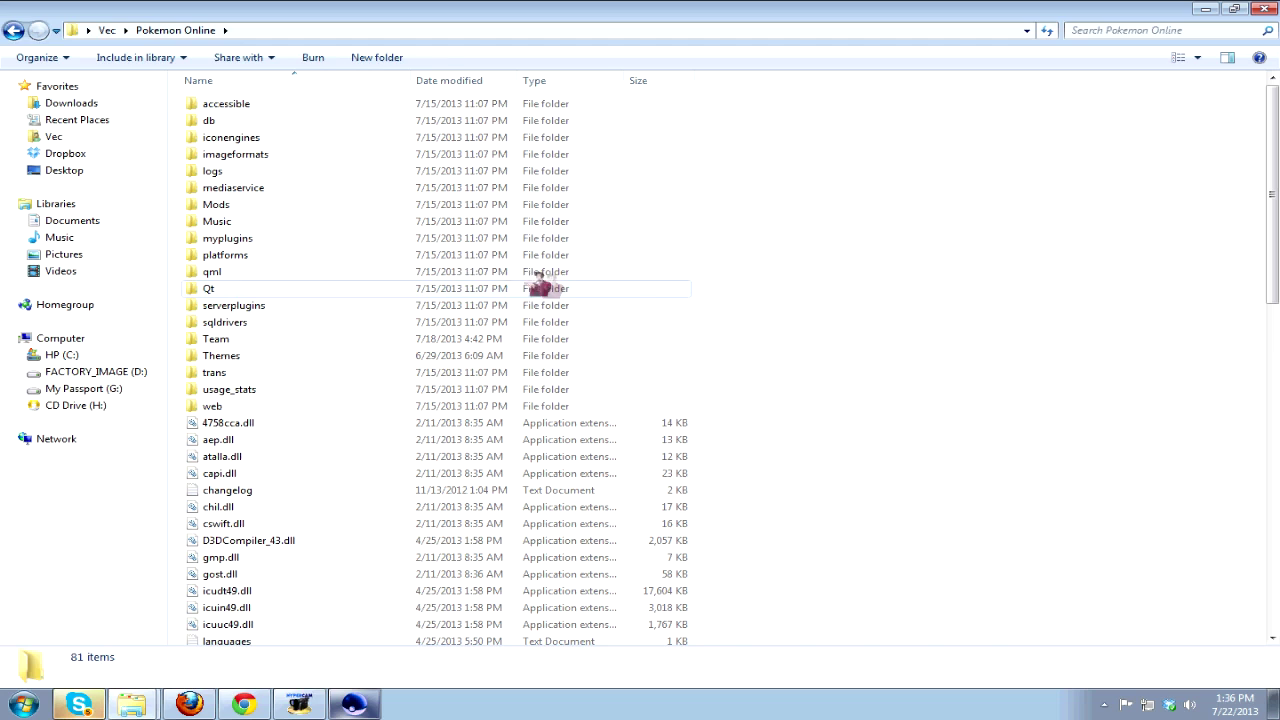
pyautogui.doubleClick(390, 274)
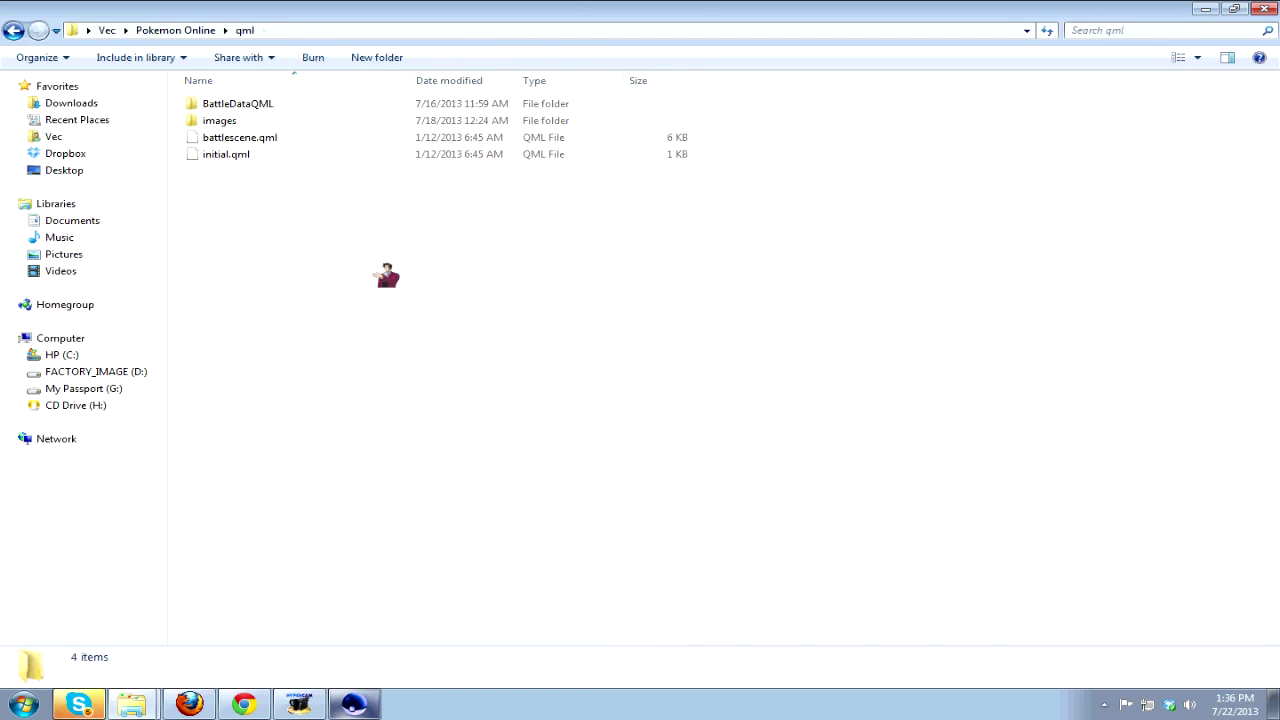
pyautogui.doubleClick(248, 122)
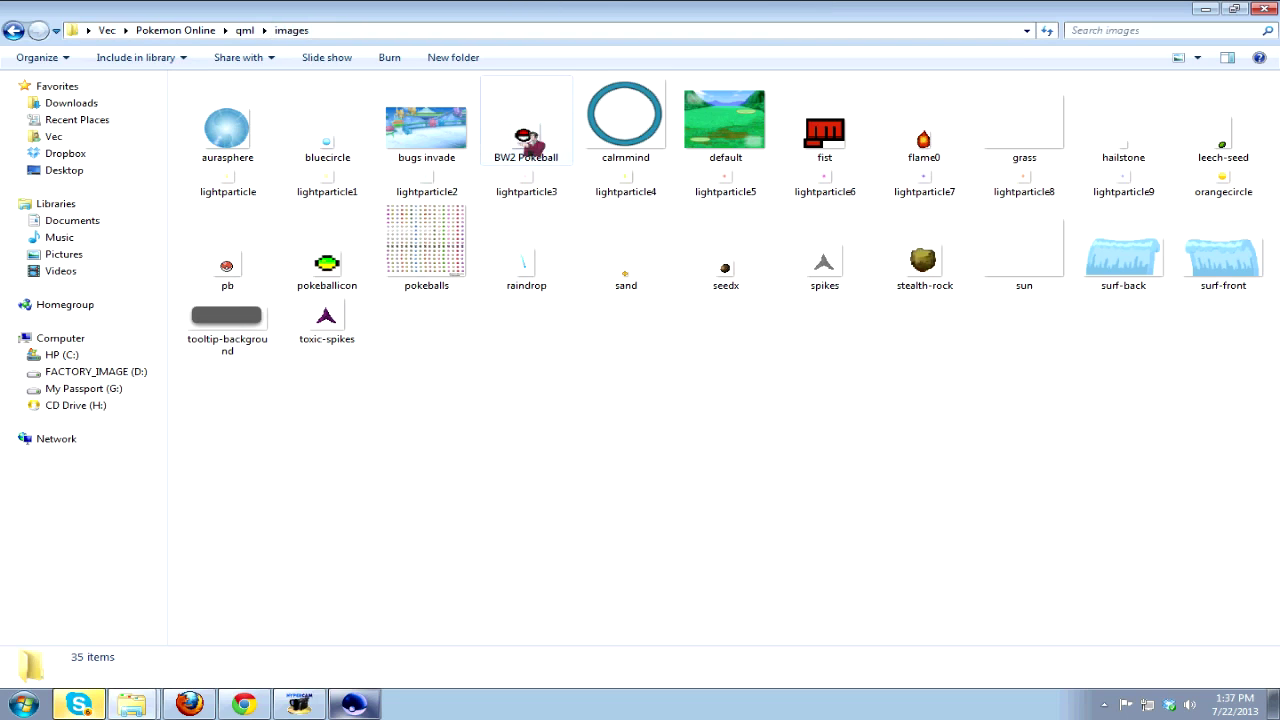
# Select the pokeballicon, grass and bugs invade images in turn to check their file details.
pyautogui.click(327, 262)
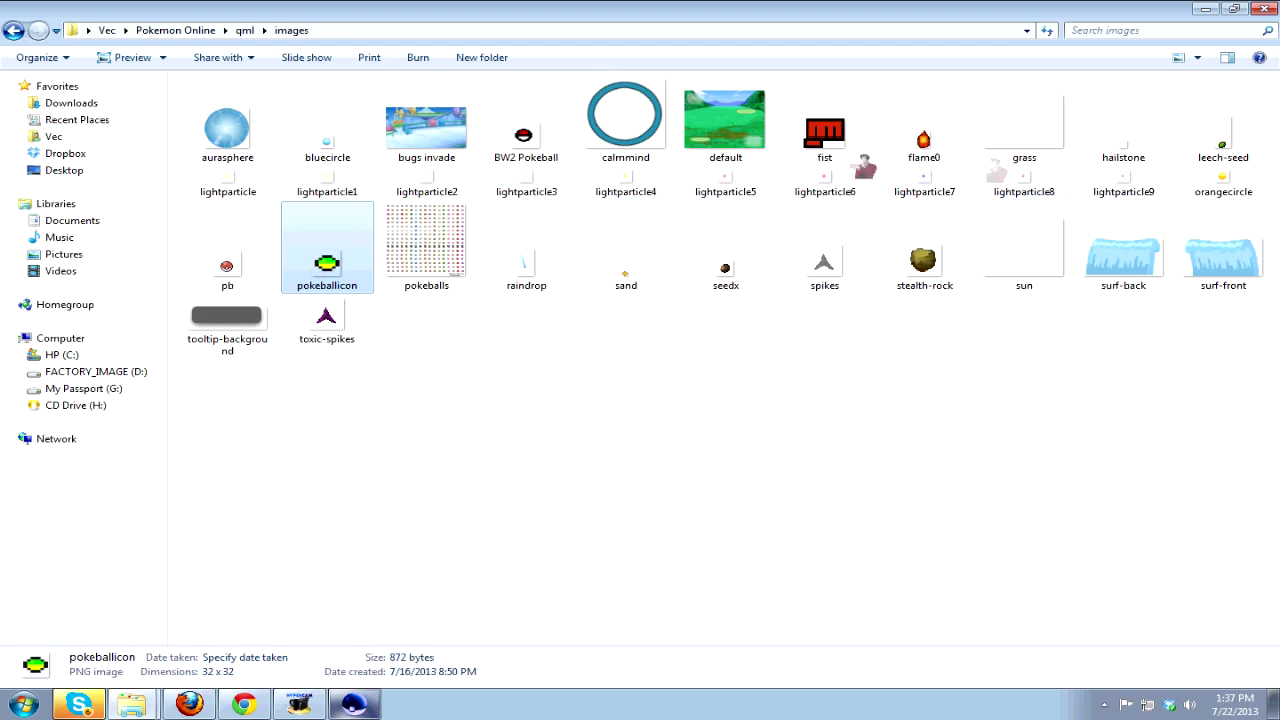
pyautogui.click(1035, 145)
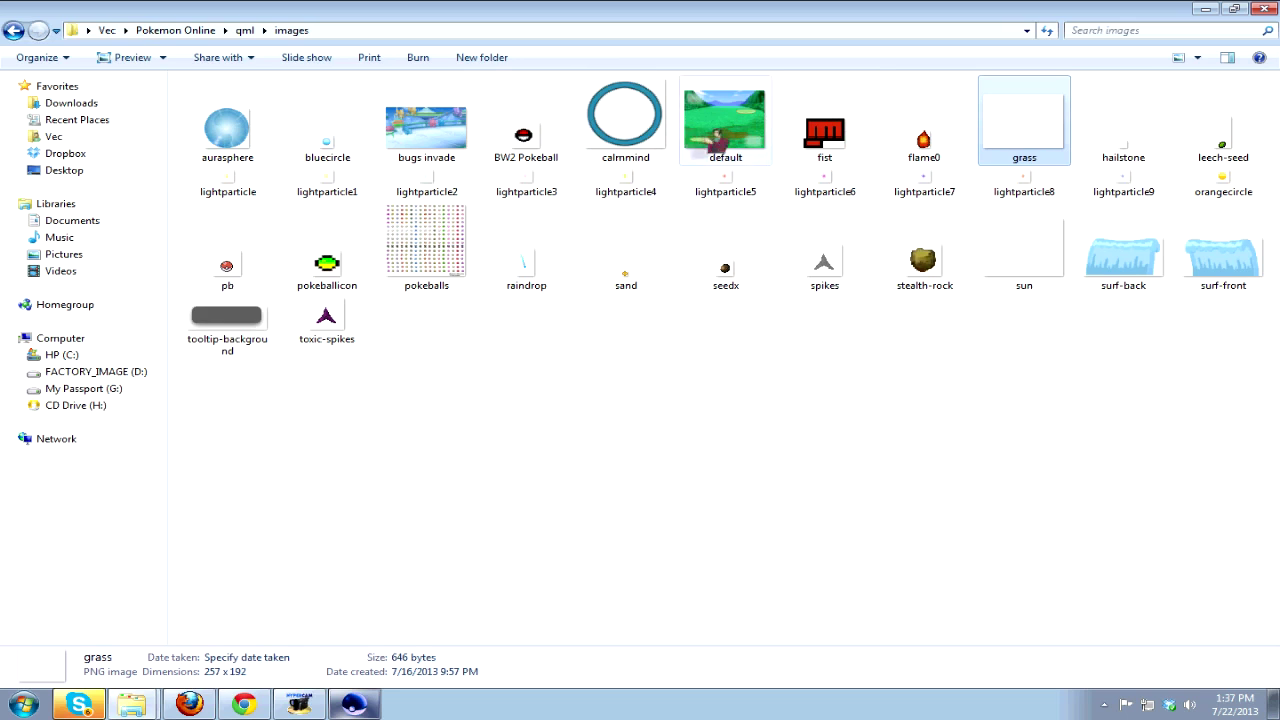
pyautogui.click(466, 130)
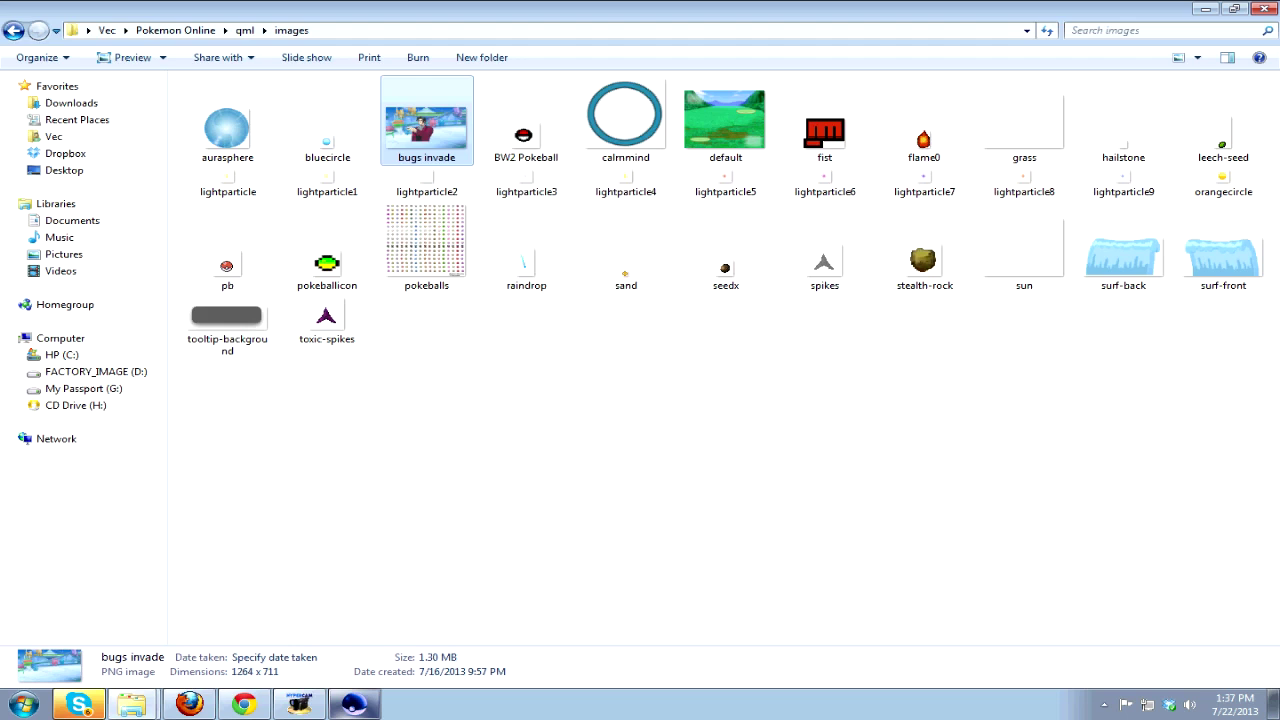
pyautogui.rightClick(410, 132)
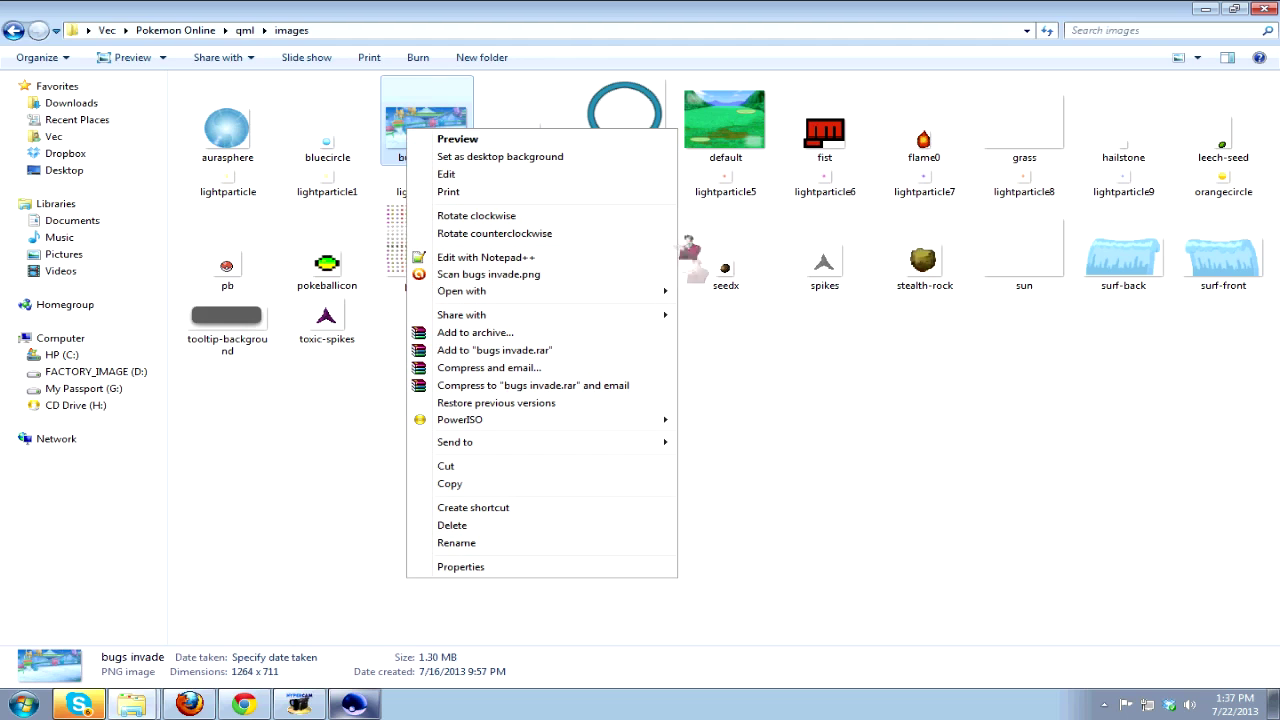
pyautogui.click(928, 396)
# Preview the bugs invade image in Windows Photo Viewer, view it maximized and close the viewer.
pyautogui.doubleClick(426, 128)
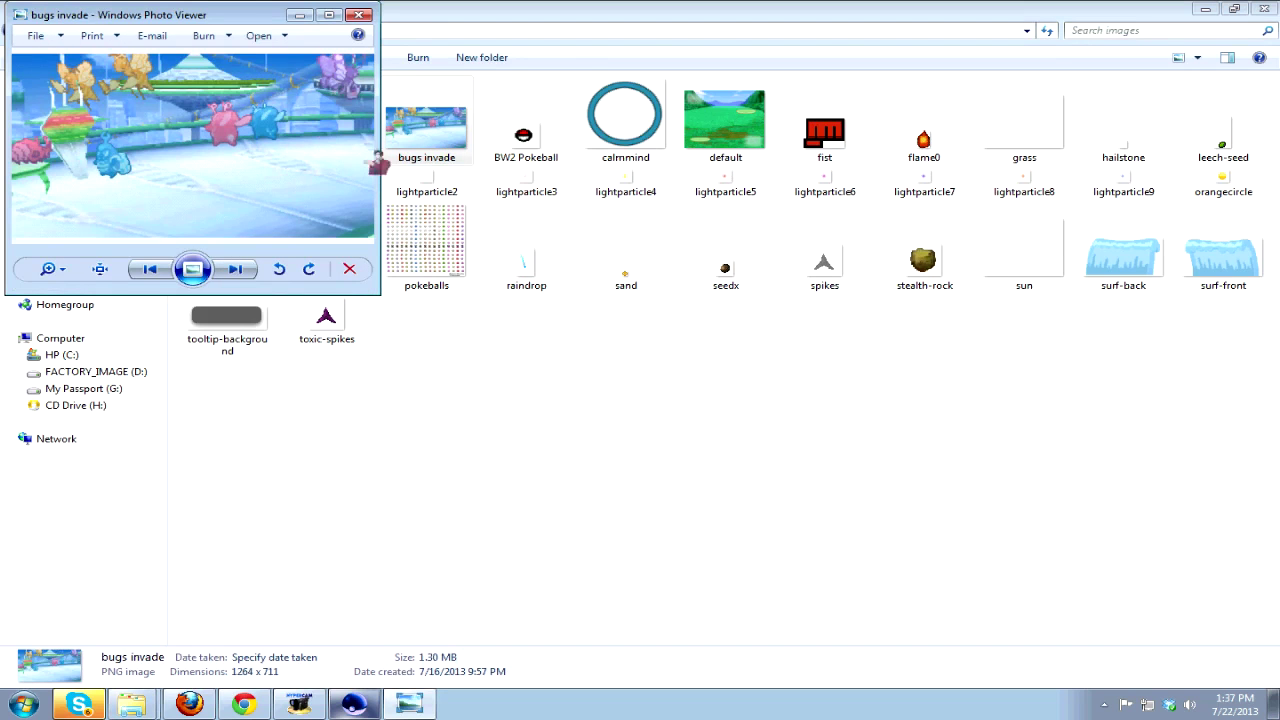
pyautogui.moveTo(252, 22); pyautogui.dragTo(656, 206)
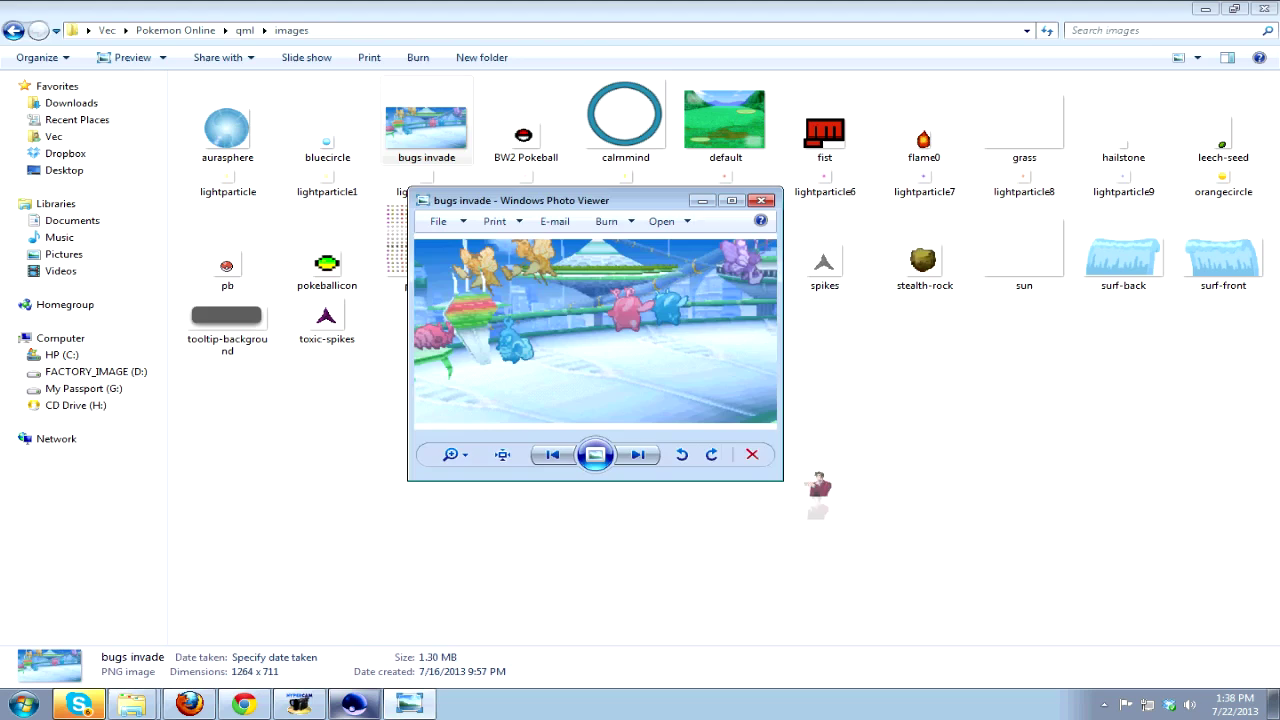
pyautogui.click(815, 500)
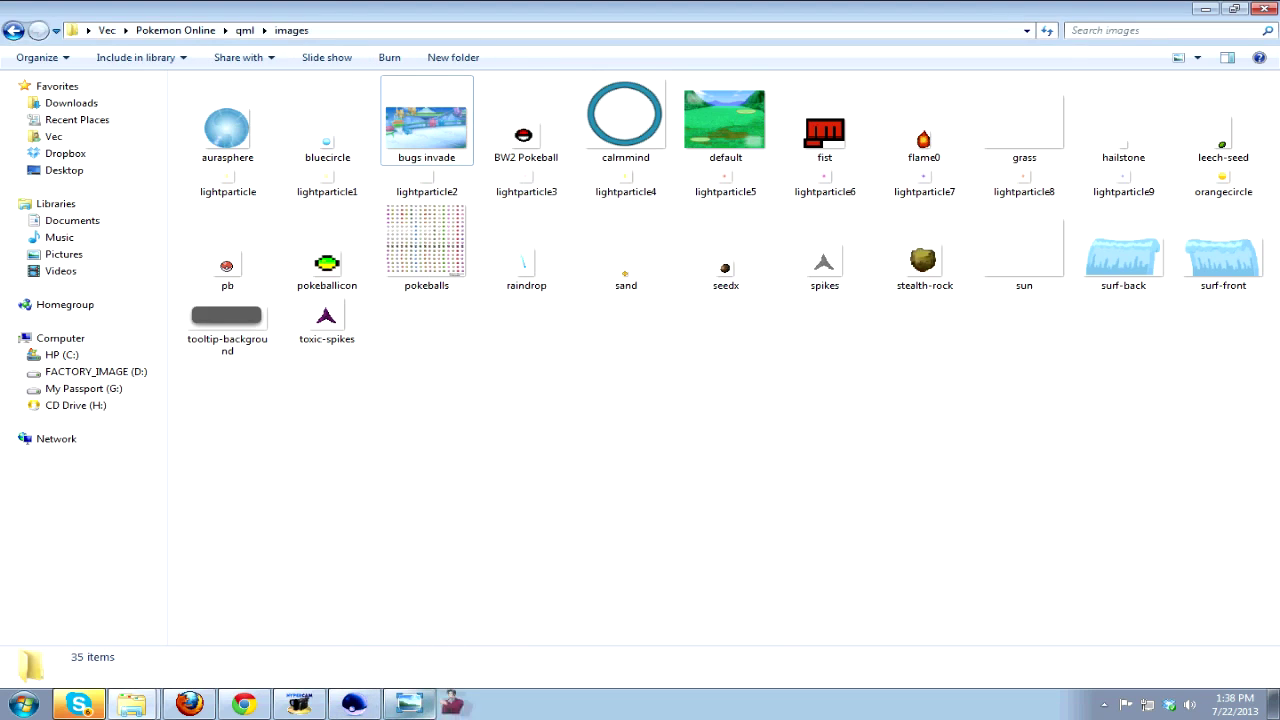
pyautogui.click(408, 704)
pyautogui.click(732, 201)
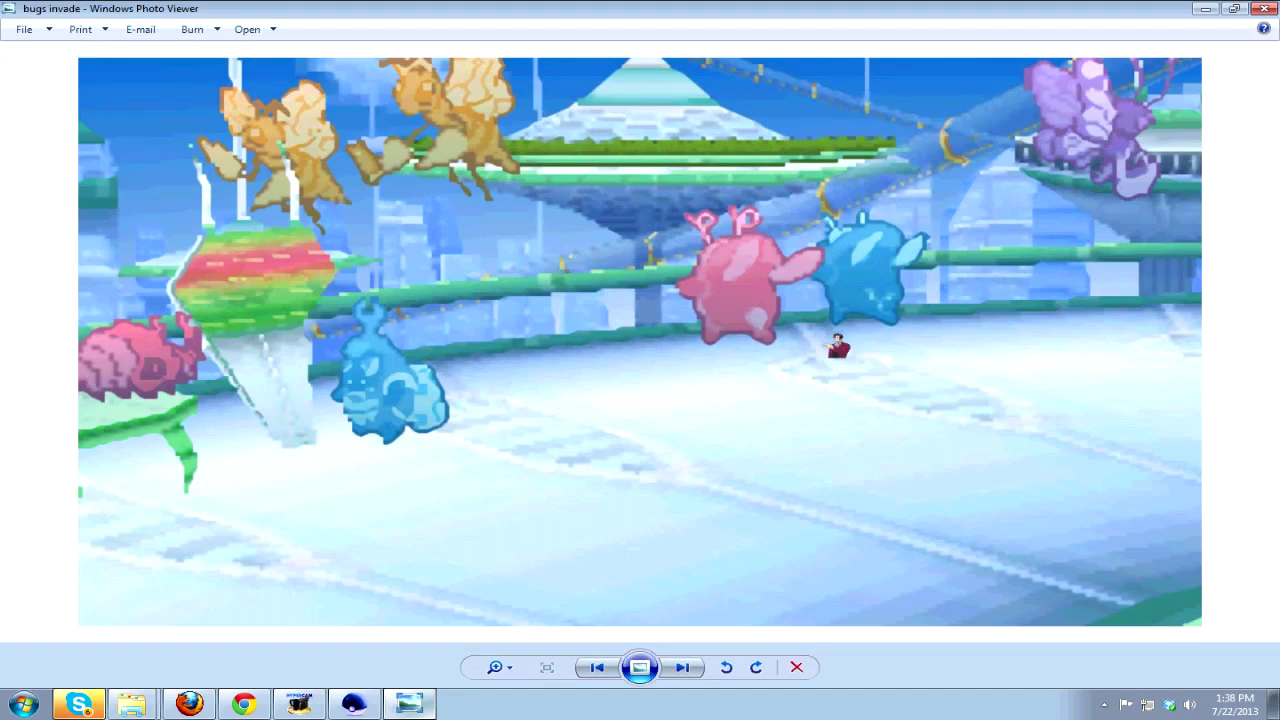
pyautogui.click(1234, 8)
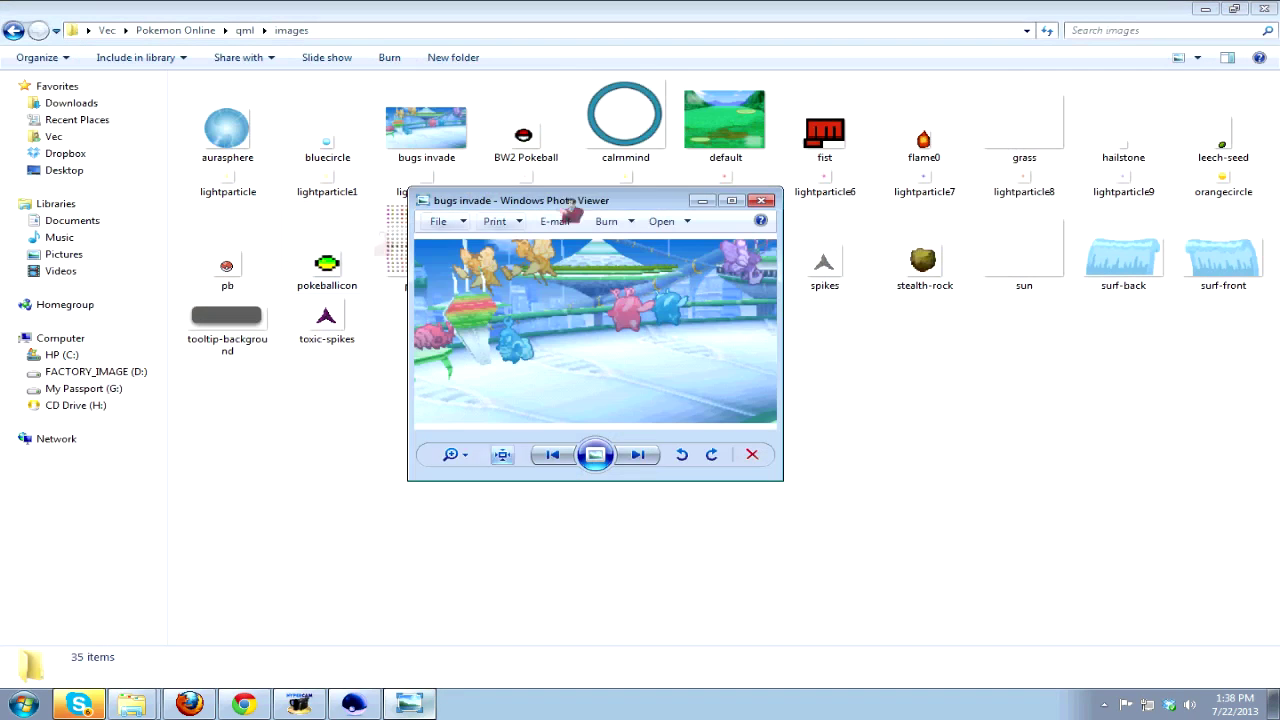
pyautogui.click(764, 201)
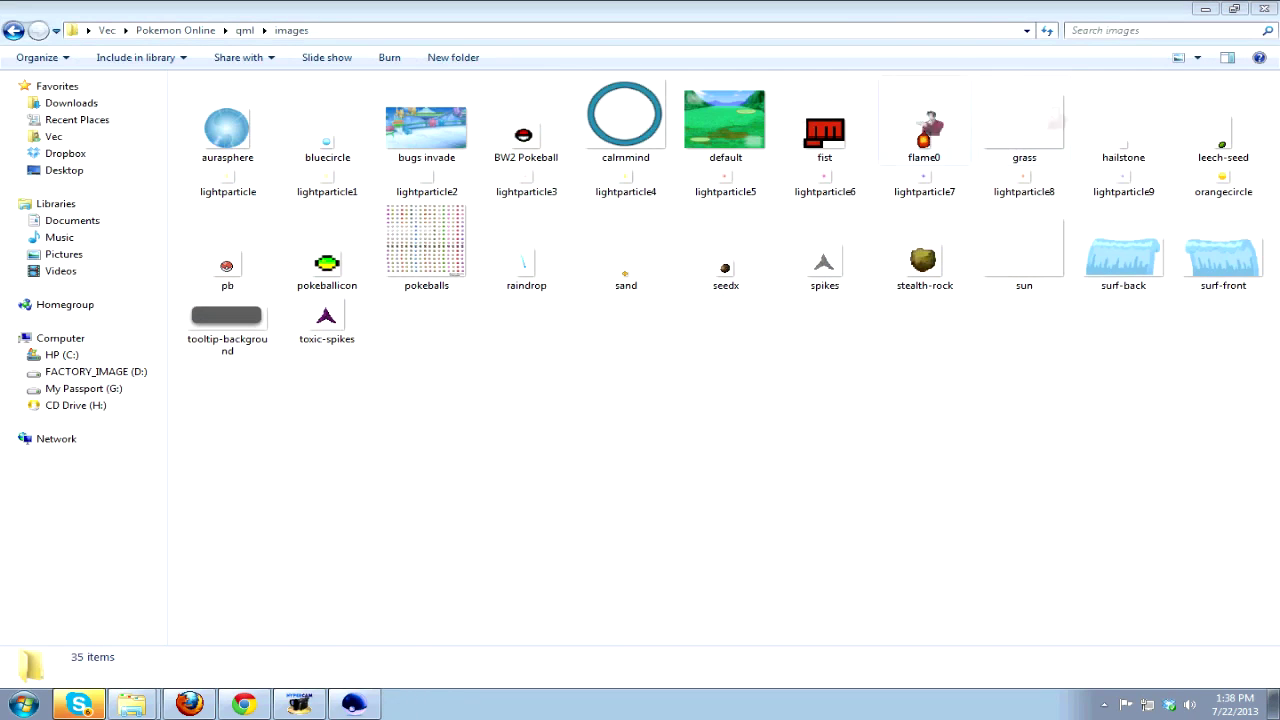
# Reopen the bugs invade image in Windows Photo Viewer for a second look and close the viewer.
pyautogui.click(768, 132)
pyautogui.click(447, 132)
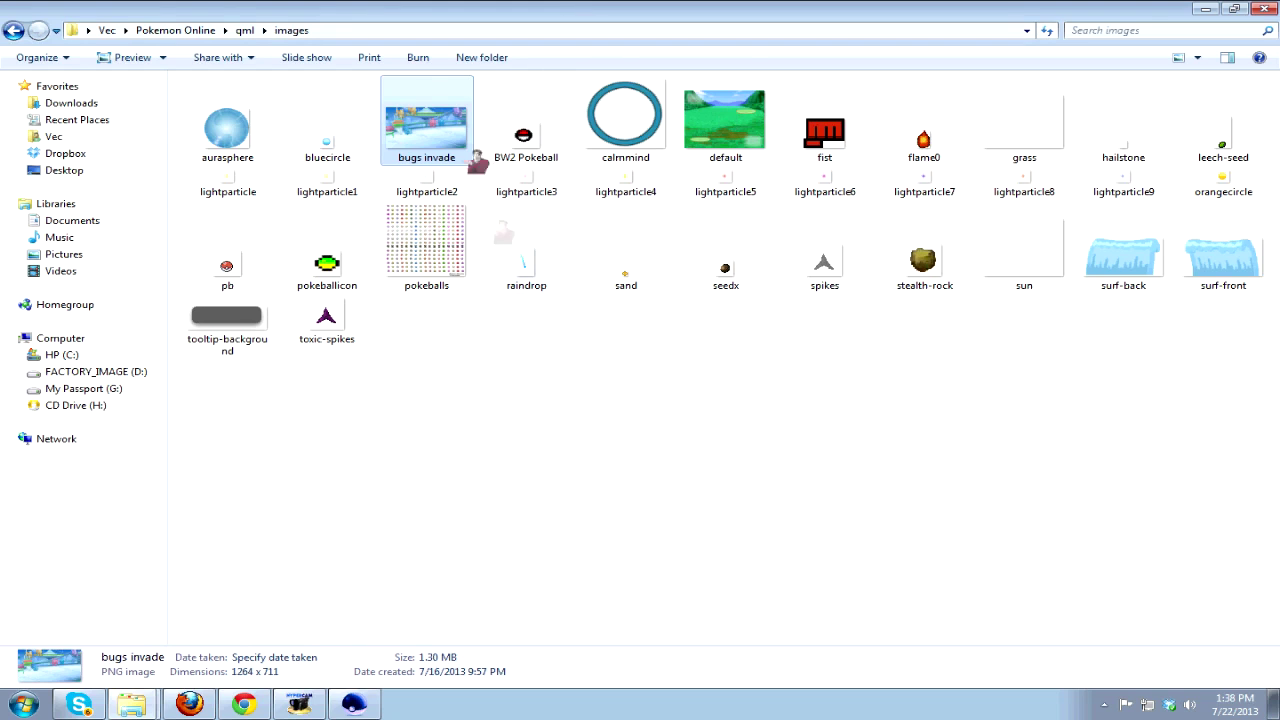
pyautogui.press('Return')
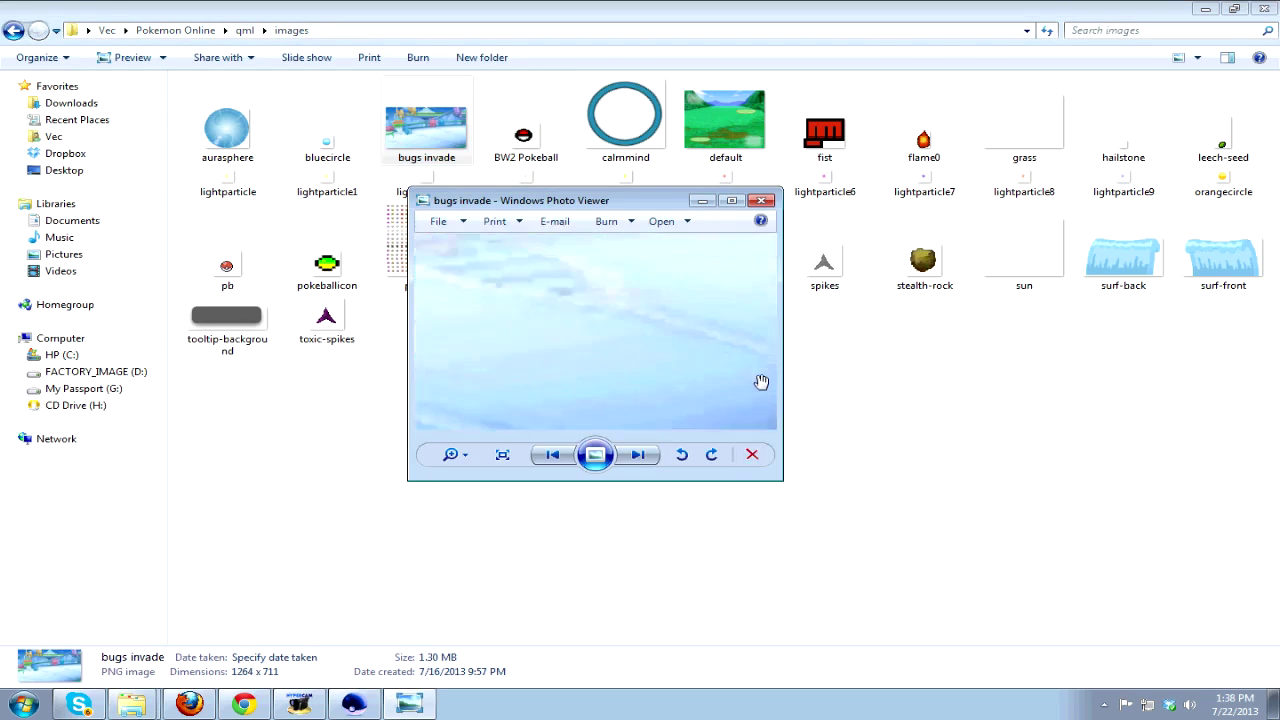
pyautogui.click(764, 201)
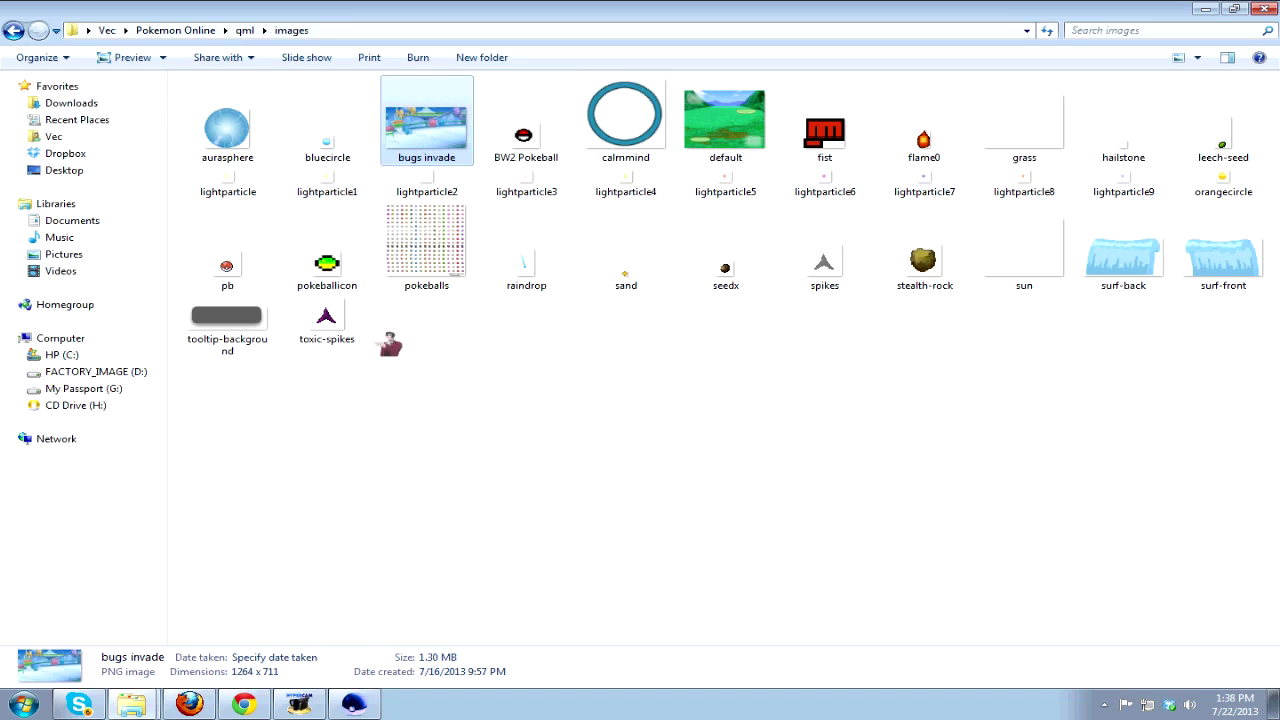
# Compare the file details of the pokeballicon, bugs invade and grass images, alternating between pokeballicon and grass.
pyautogui.click(327, 255)
pyautogui.click(427, 138)
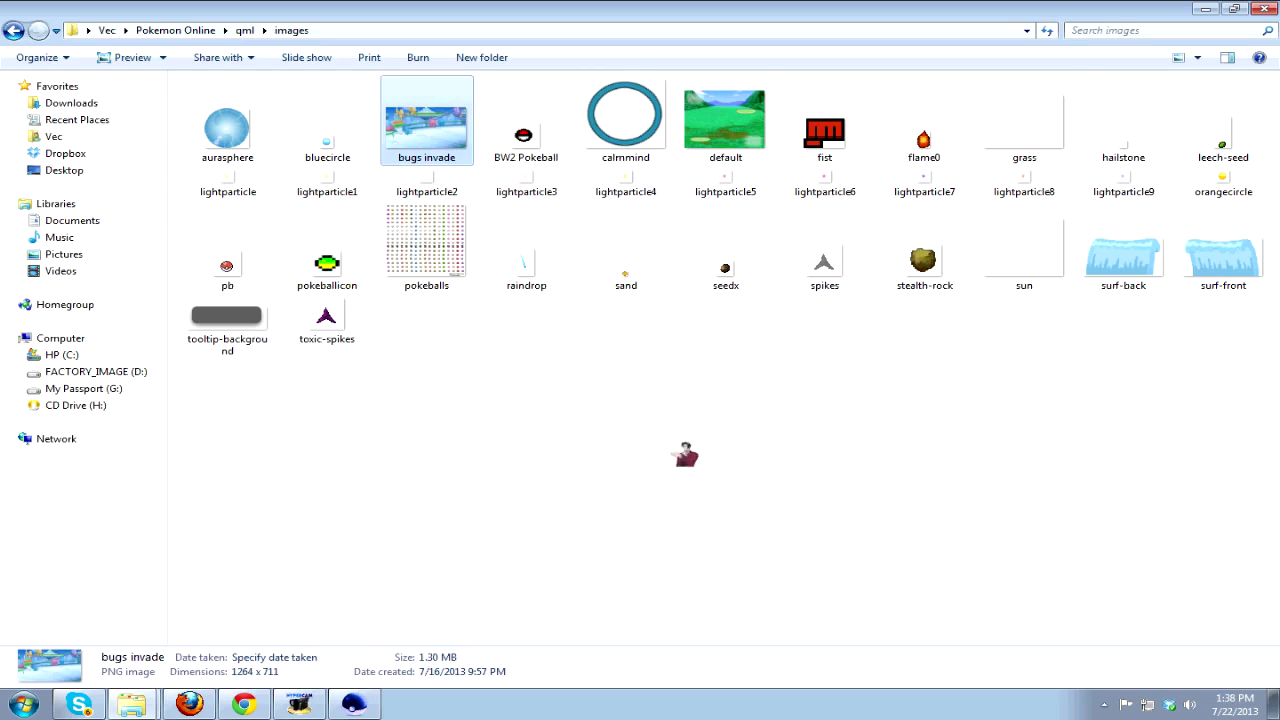
pyautogui.click(997, 140)
pyautogui.moveTo(998, 140); pyautogui.dragTo(362, 262)
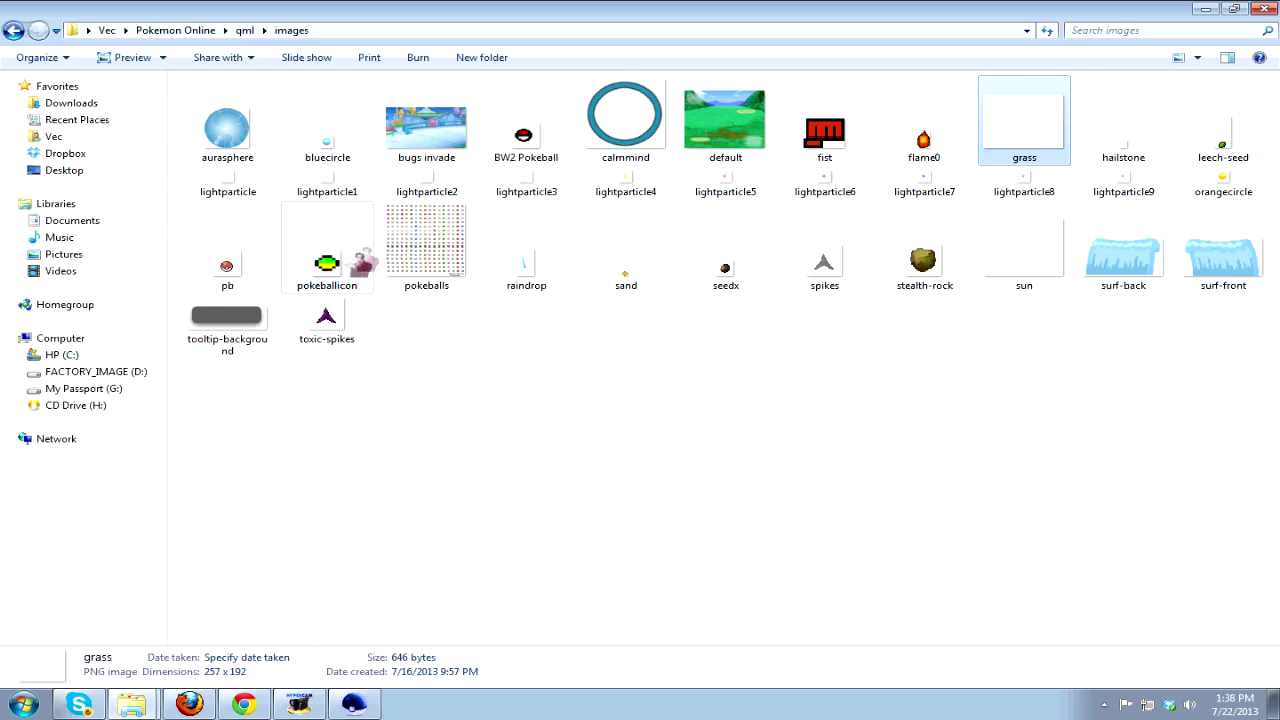
pyautogui.click(340, 268)
pyautogui.click(1035, 121)
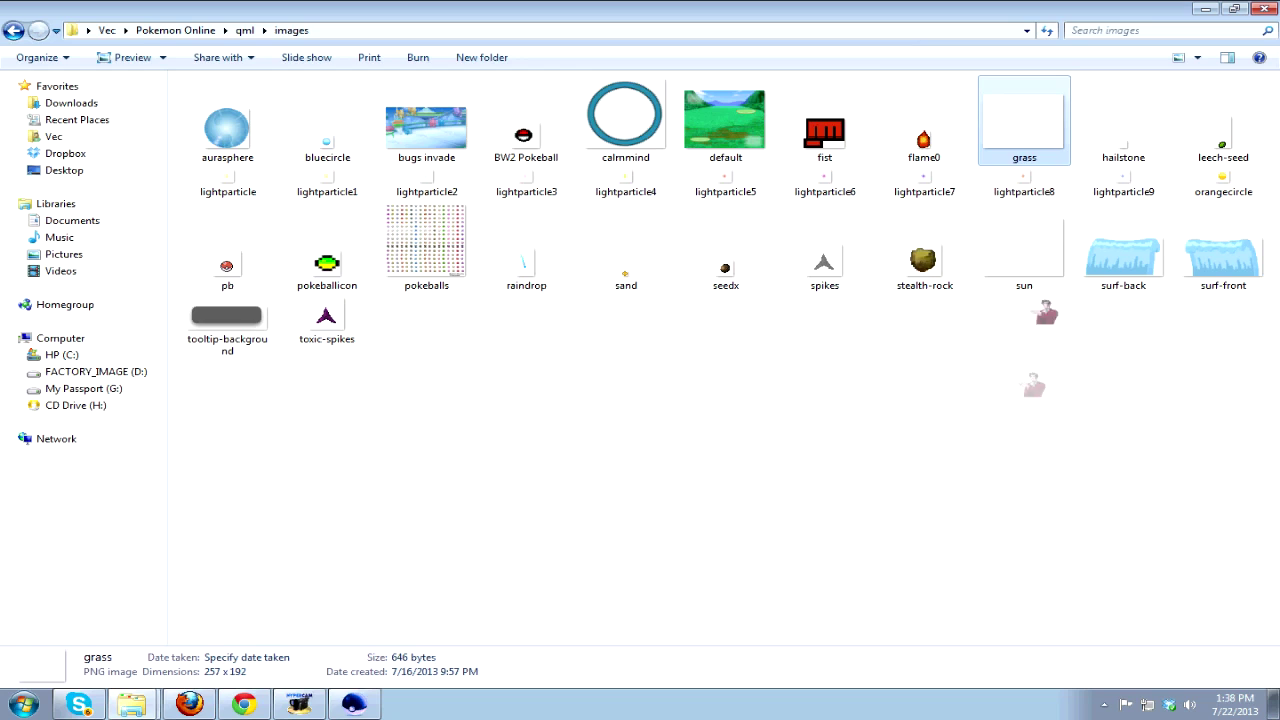
pyautogui.click(328, 260)
pyautogui.click(1020, 125)
pyautogui.click(328, 260)
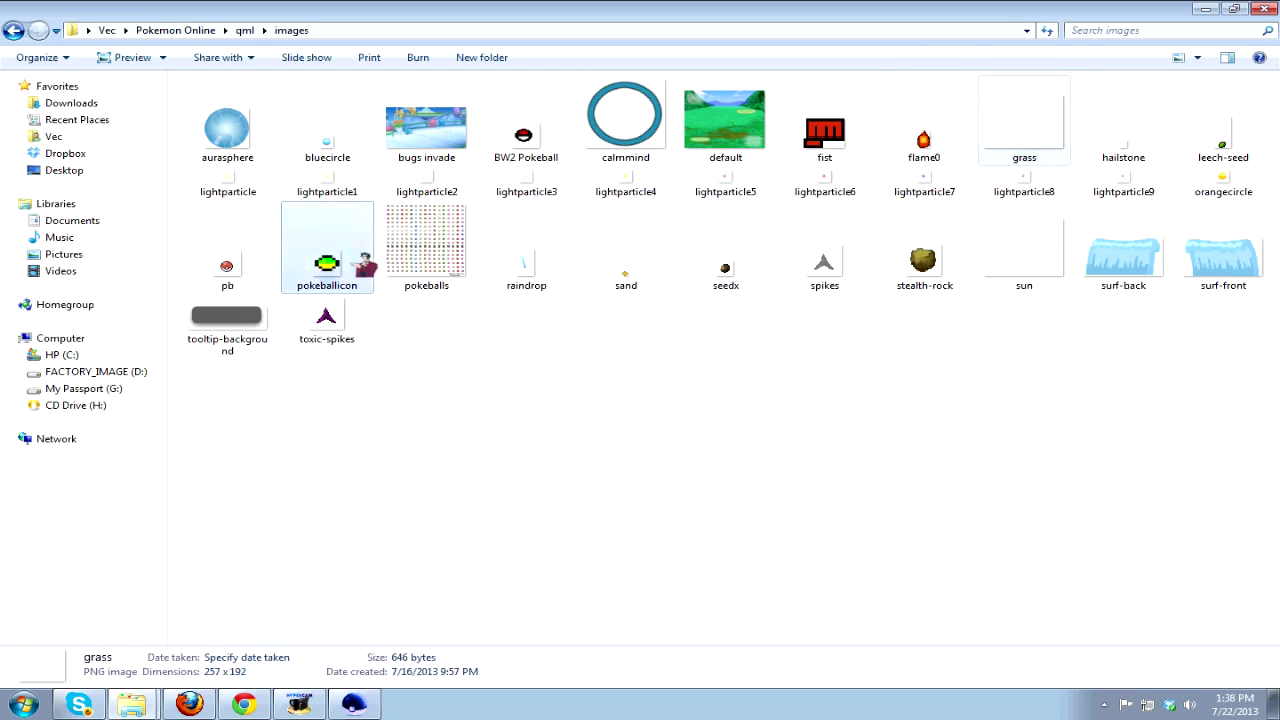
pyautogui.click(1010, 135)
pyautogui.click(330, 255)
pyautogui.click(1010, 135)
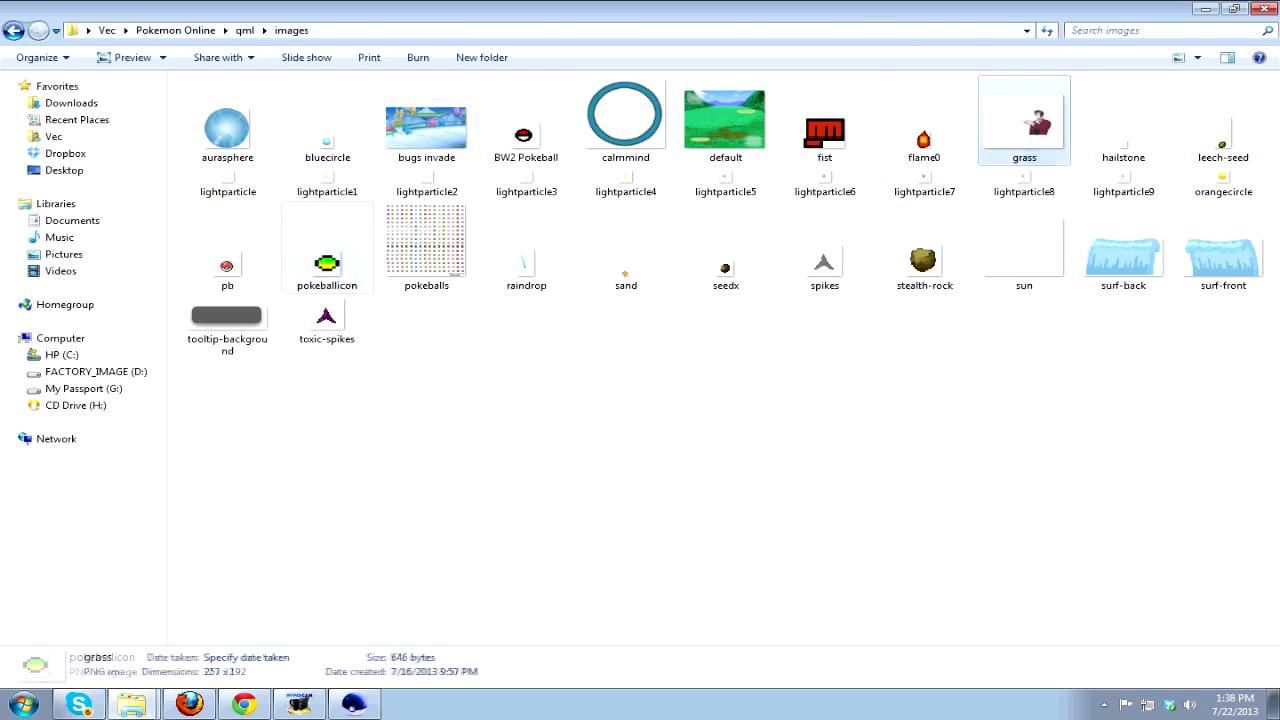
pyautogui.click(330, 265)
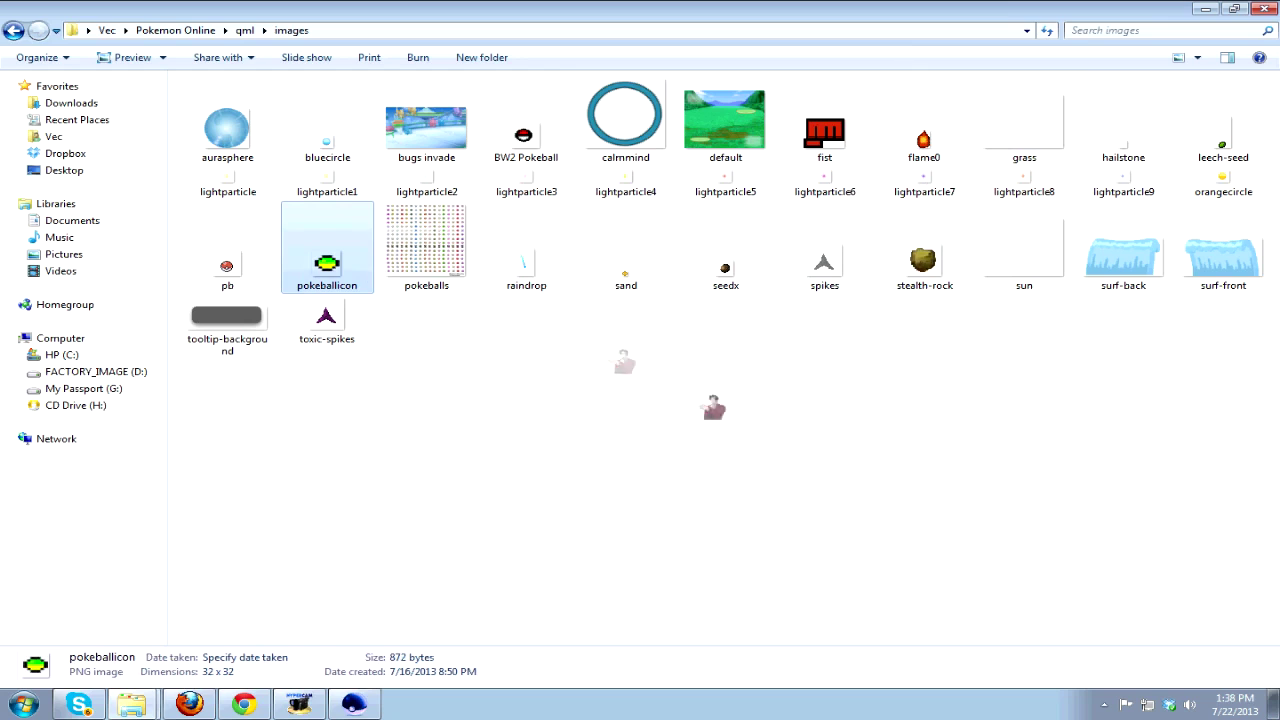
# Go back up through qml to the Pokemon Online folder and look through its files.
pyautogui.click(15, 31)
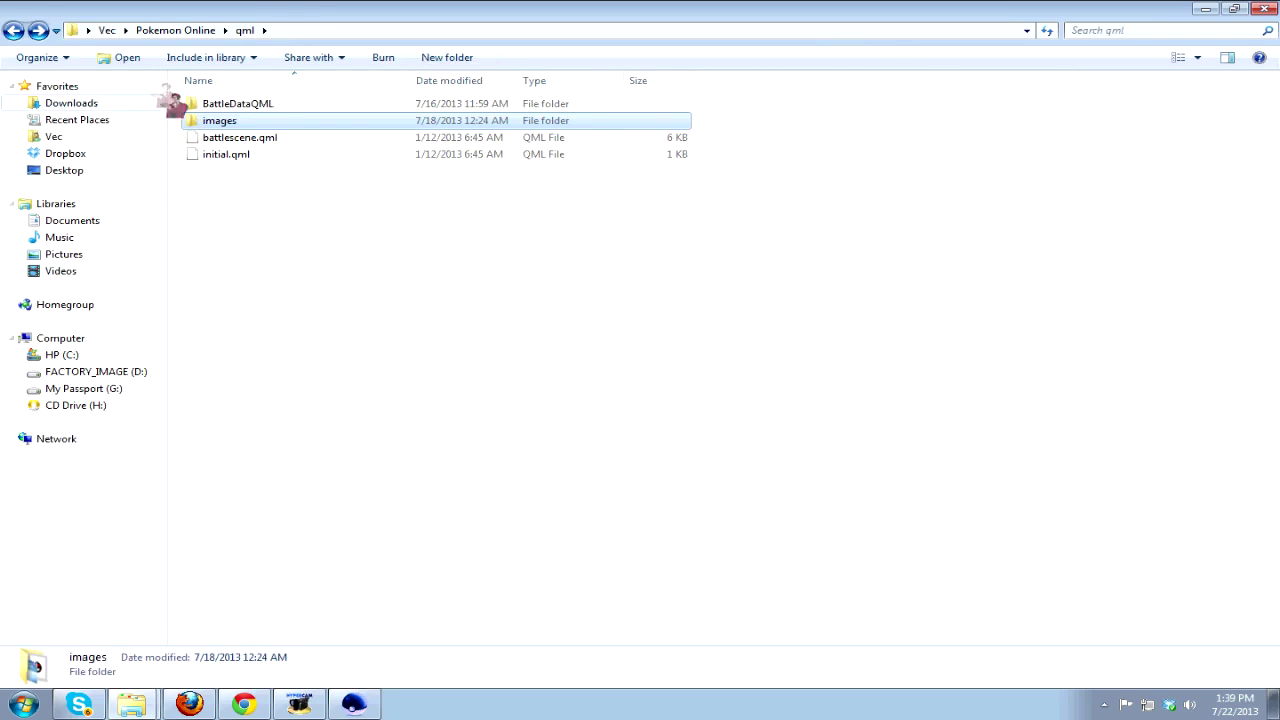
pyautogui.click(15, 31)
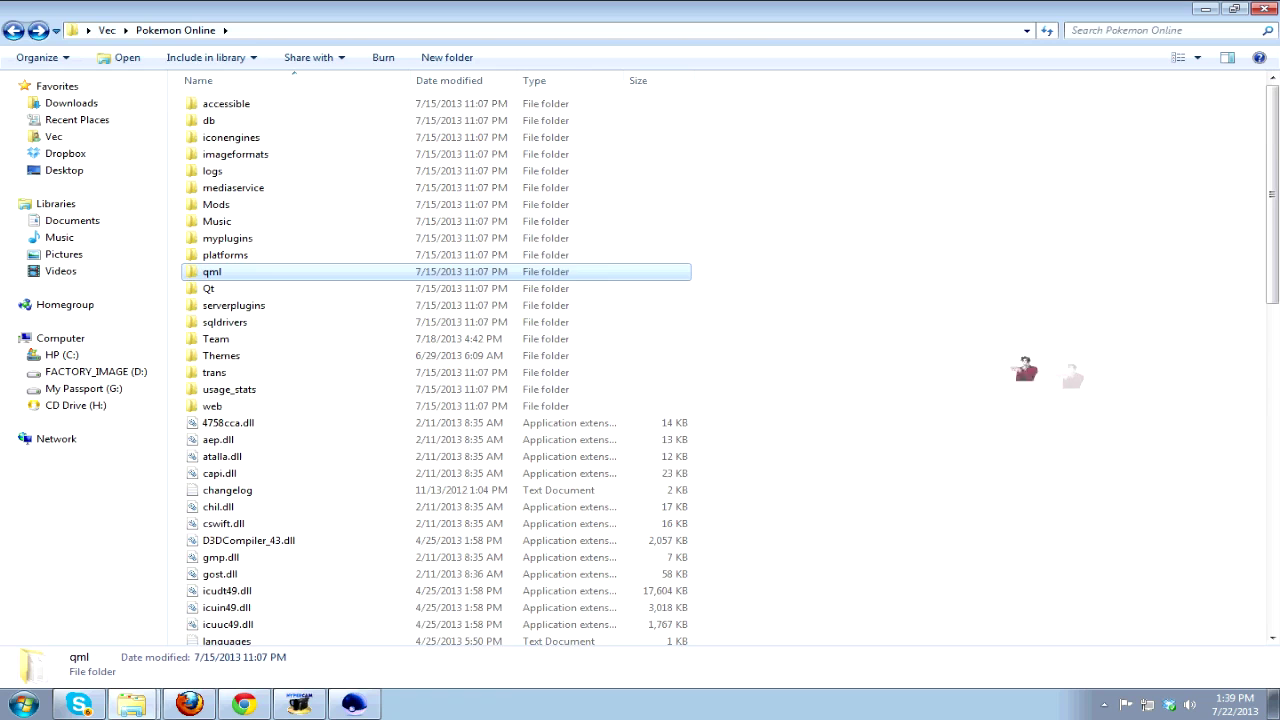
pyautogui.scroll(-5, 785, 392)
pyautogui.scroll(-6, 785, 392)
# Switch to Pokemon Online, review the Teambuilder's mod and theme options, and close the Teambuilder and the main window.
pyautogui.click(353, 704)
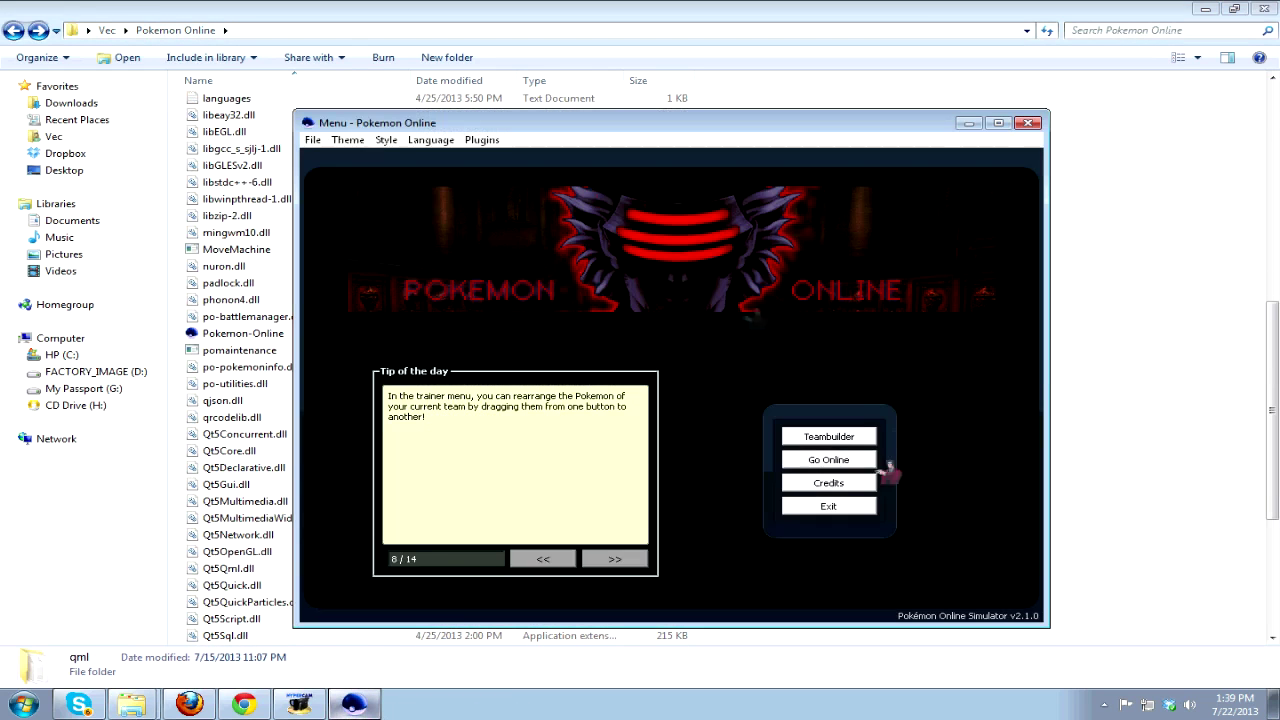
pyautogui.click(866, 437)
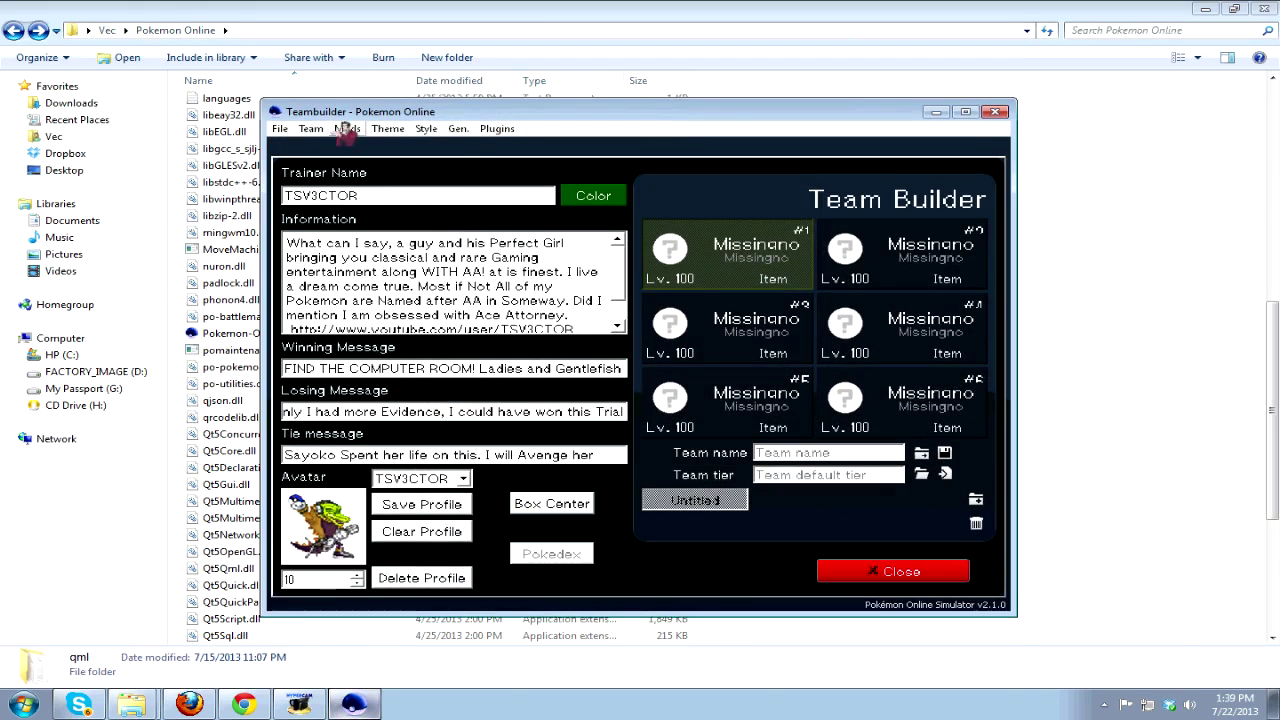
pyautogui.click(328, 129)
pyautogui.moveTo(350, 128)
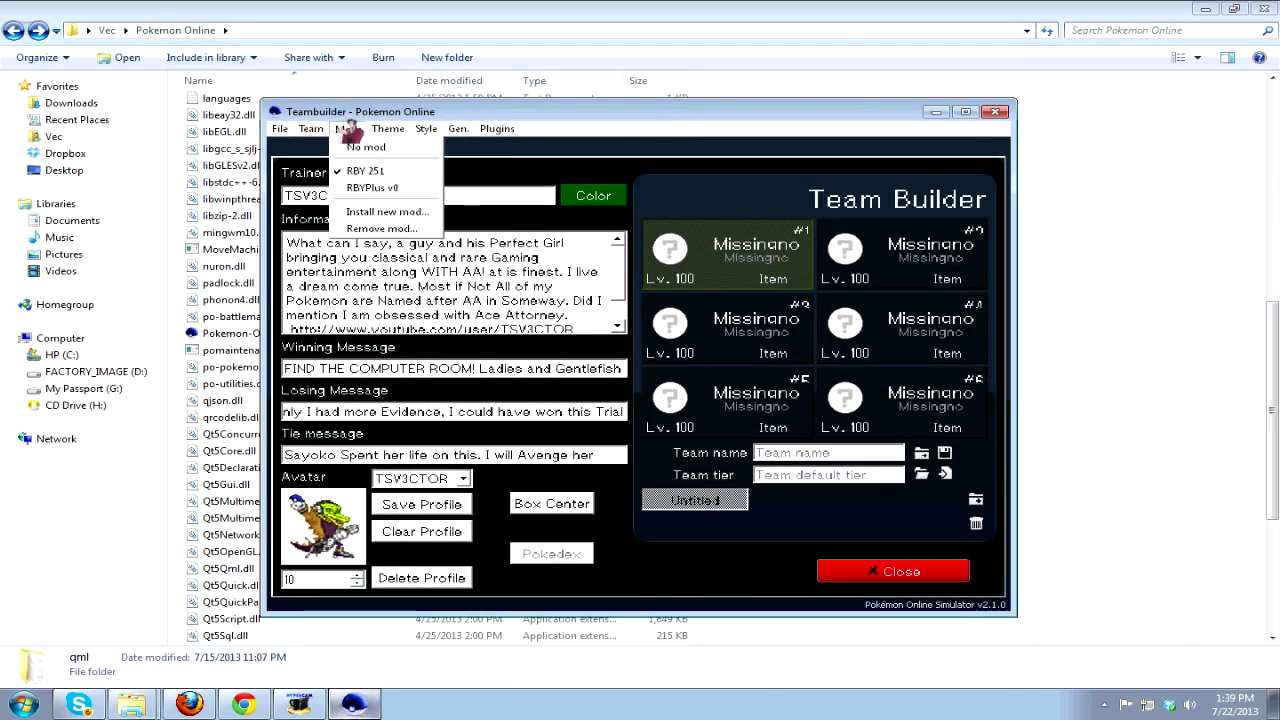
pyautogui.moveTo(390, 129)
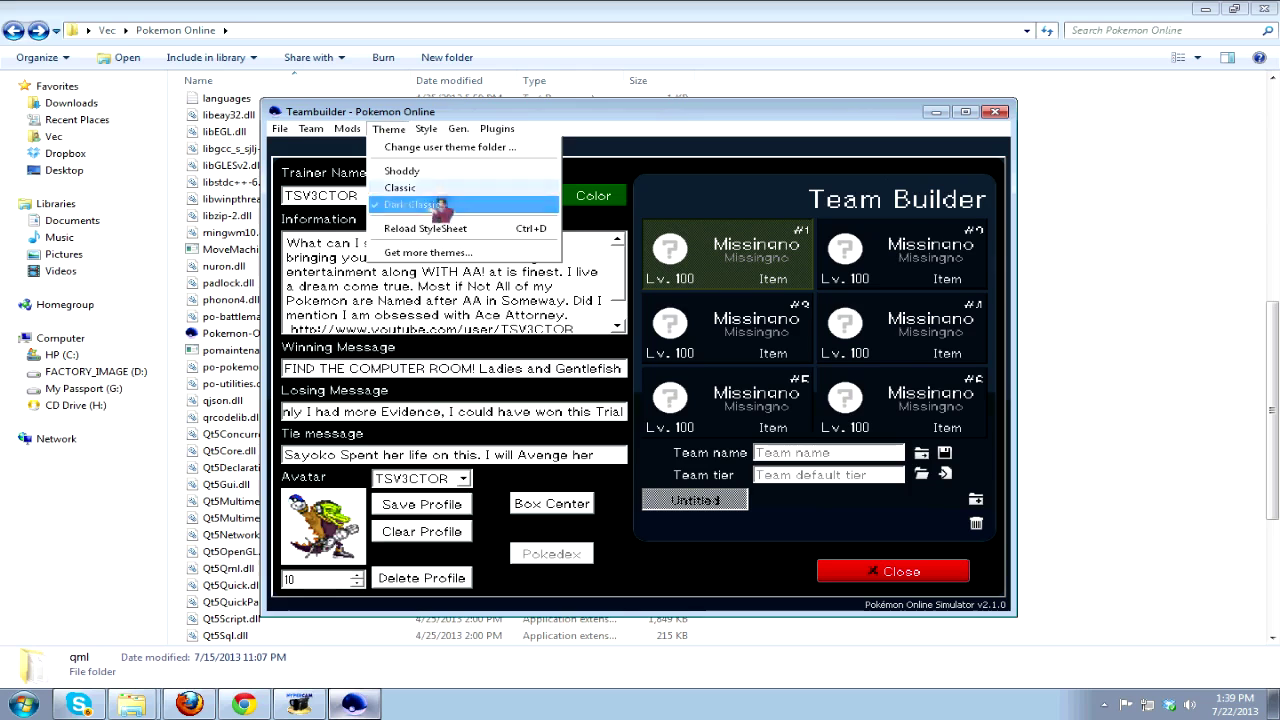
pyautogui.click(559, 242)
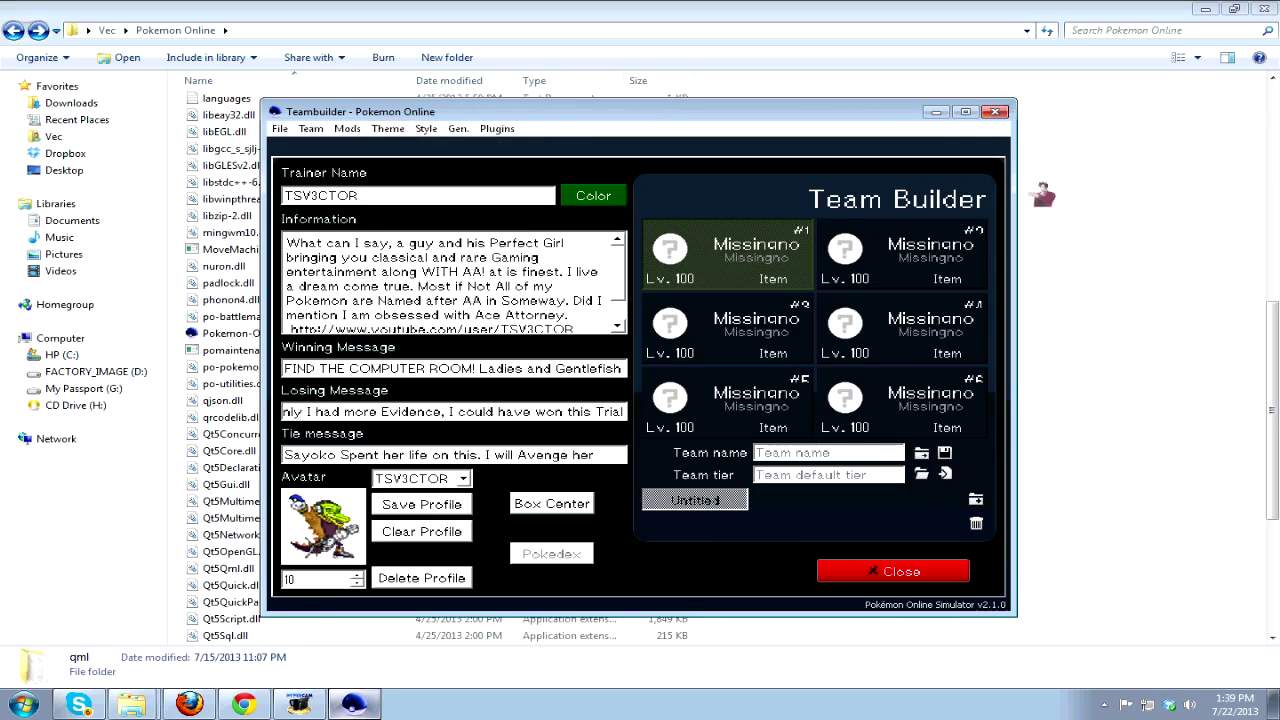
pyautogui.click(958, 572)
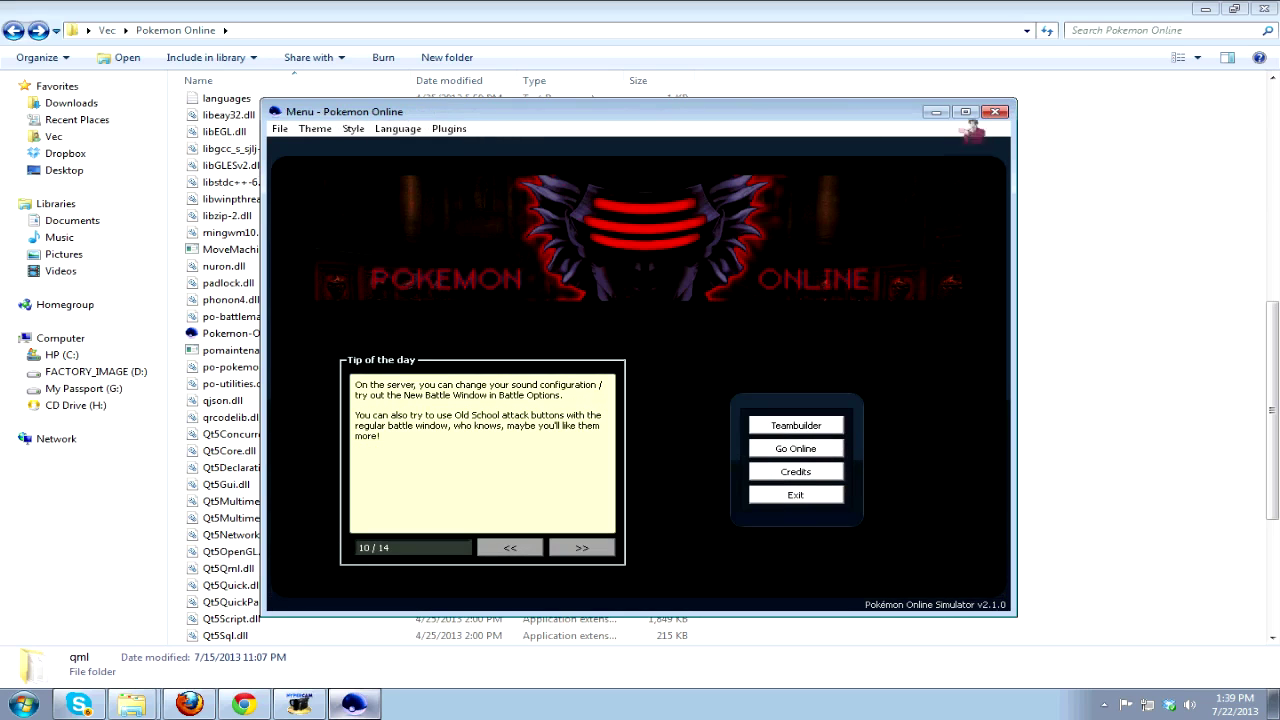
pyautogui.click(996, 112)
# Open the Classic theme folder inside the Pokemon Online folder's Themes directory.
pyautogui.scroll(-5, 383, 331)
pyautogui.scroll(6, 370, 505)
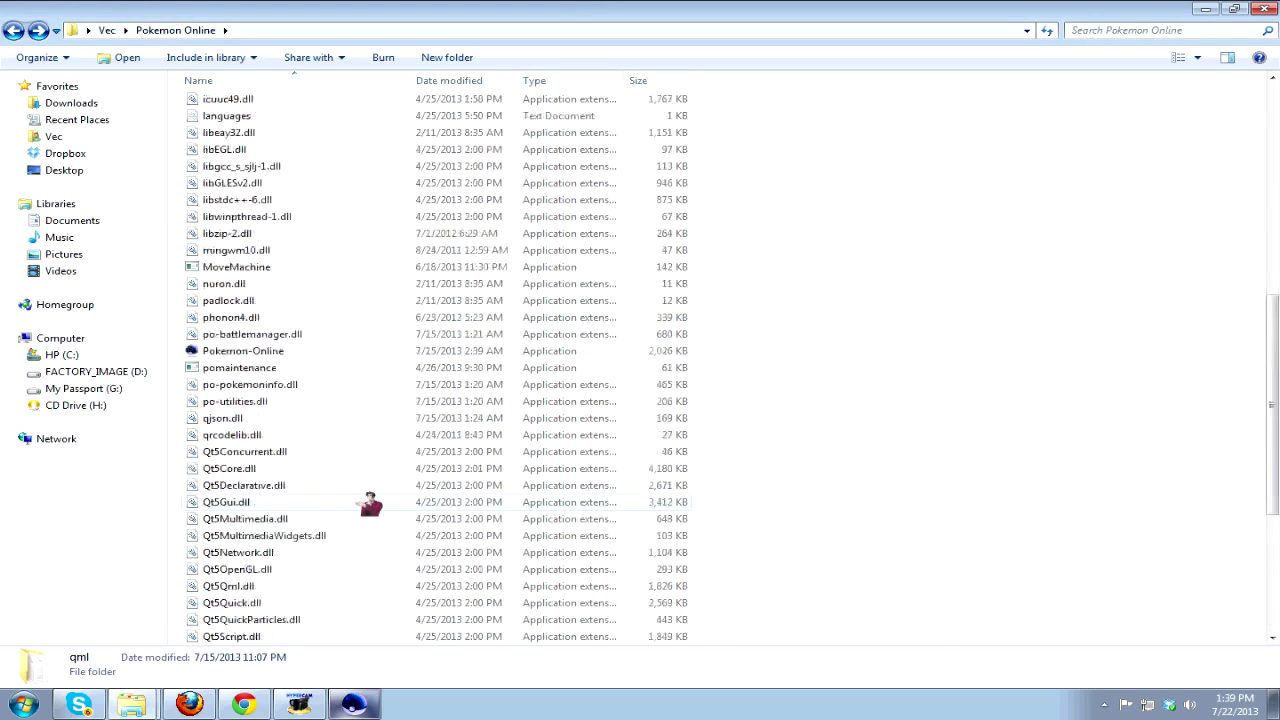
pyautogui.scroll(10, 370, 505)
pyautogui.click(287, 357)
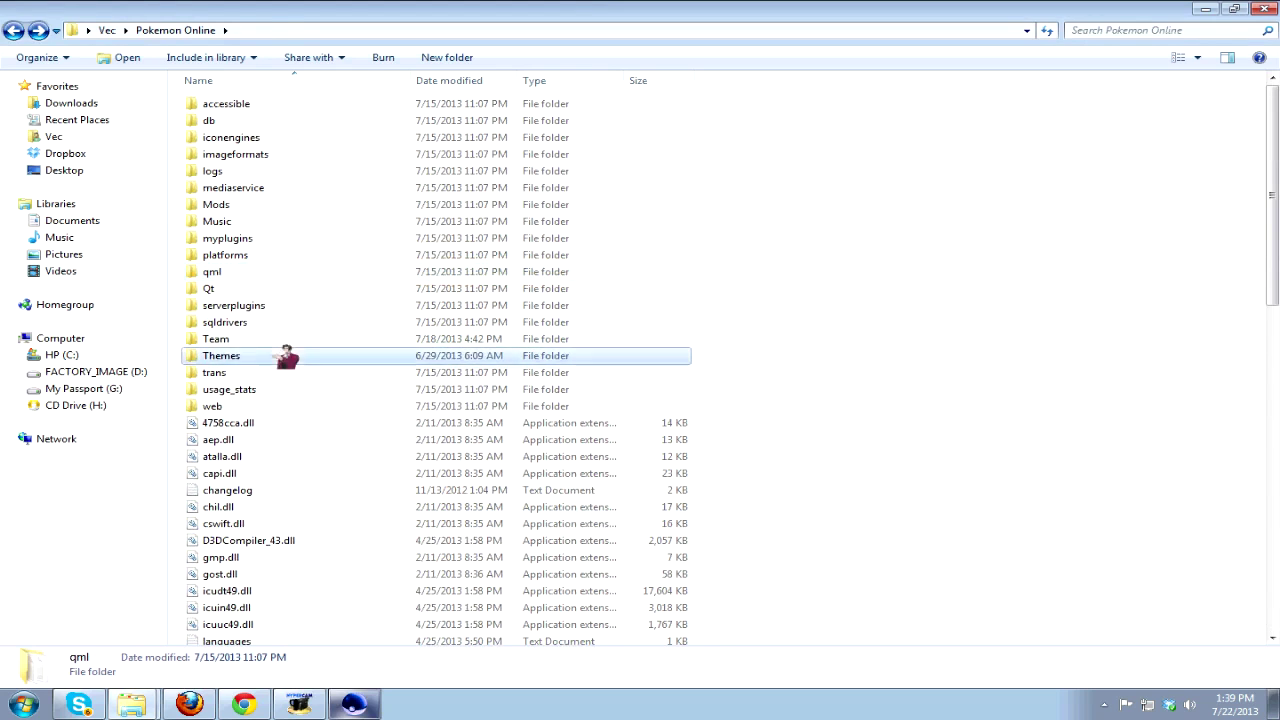
pyautogui.doubleClick(287, 357)
pyautogui.doubleClick(249, 103)
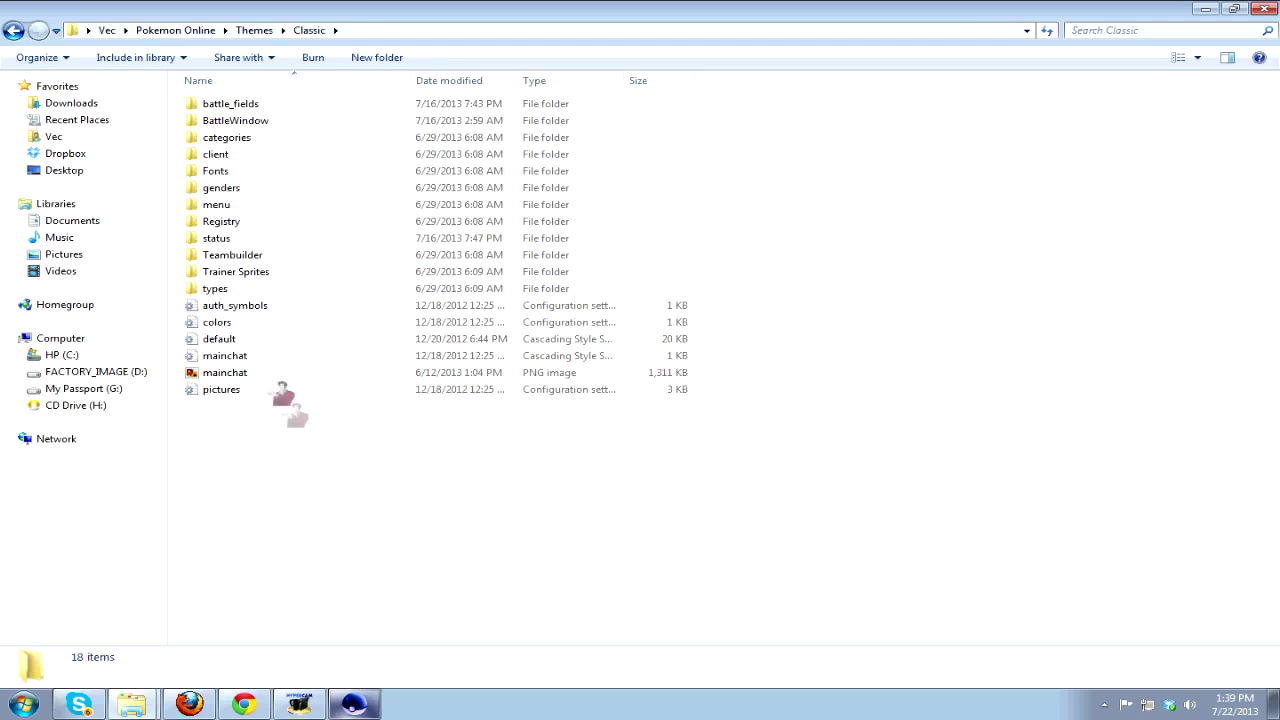
# Select the mainchat PNG image in the Classic theme folder to check its dimensions and file details.
pyautogui.click(256, 374)
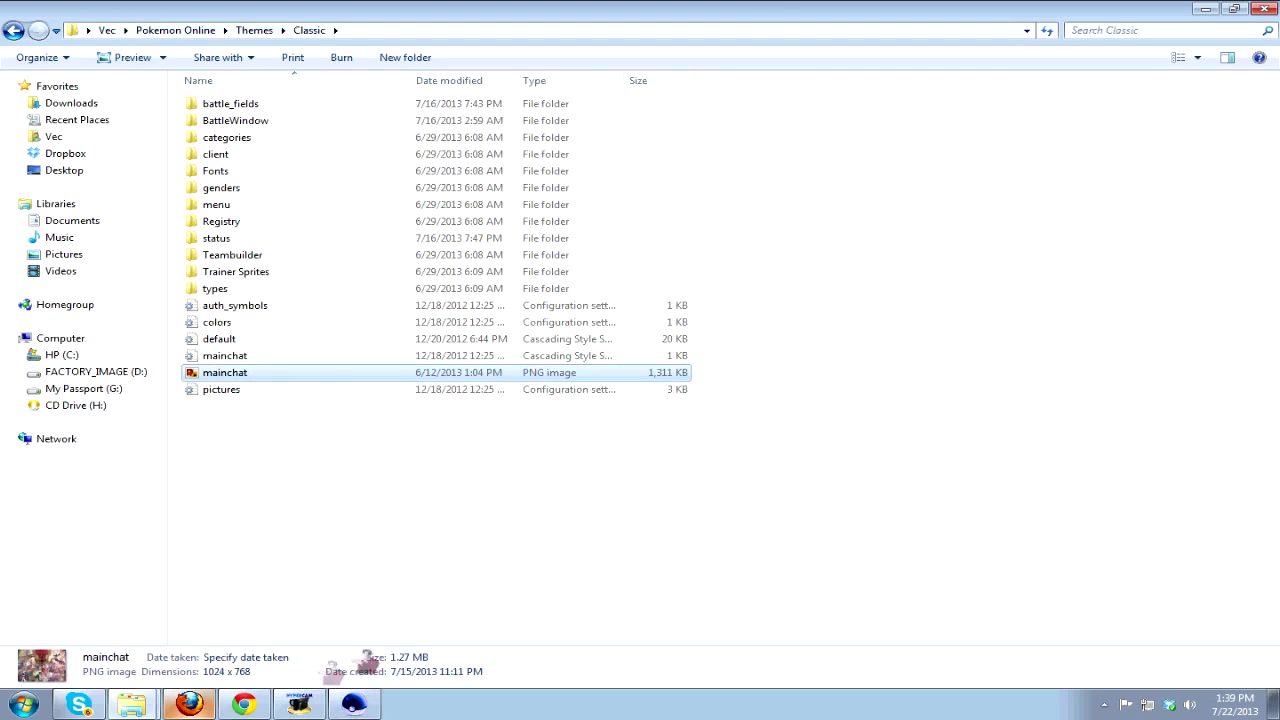
pyautogui.click(757, 548)
pyautogui.click(235, 372)
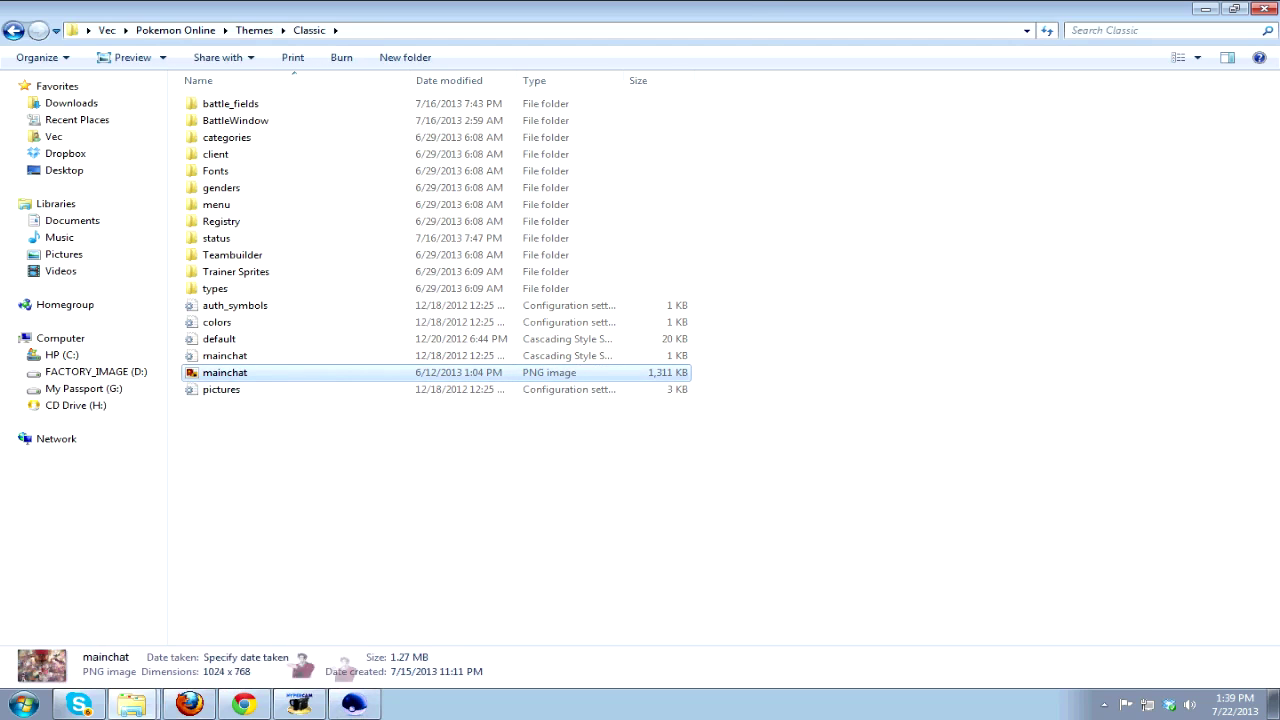
# Open the Trainer Sprites folder and compare the file details of sprites 10 and 9.
pyautogui.doubleClick(262, 272)
pyautogui.click(1107, 120)
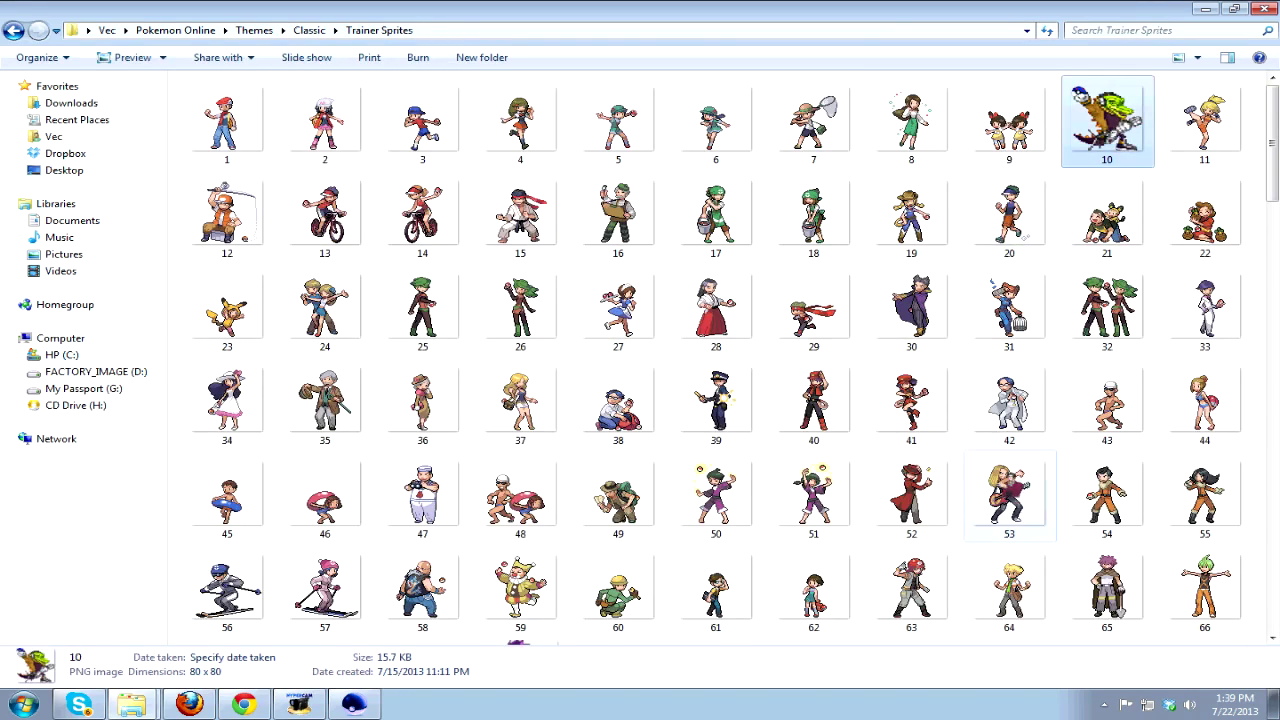
pyautogui.click(1030, 125)
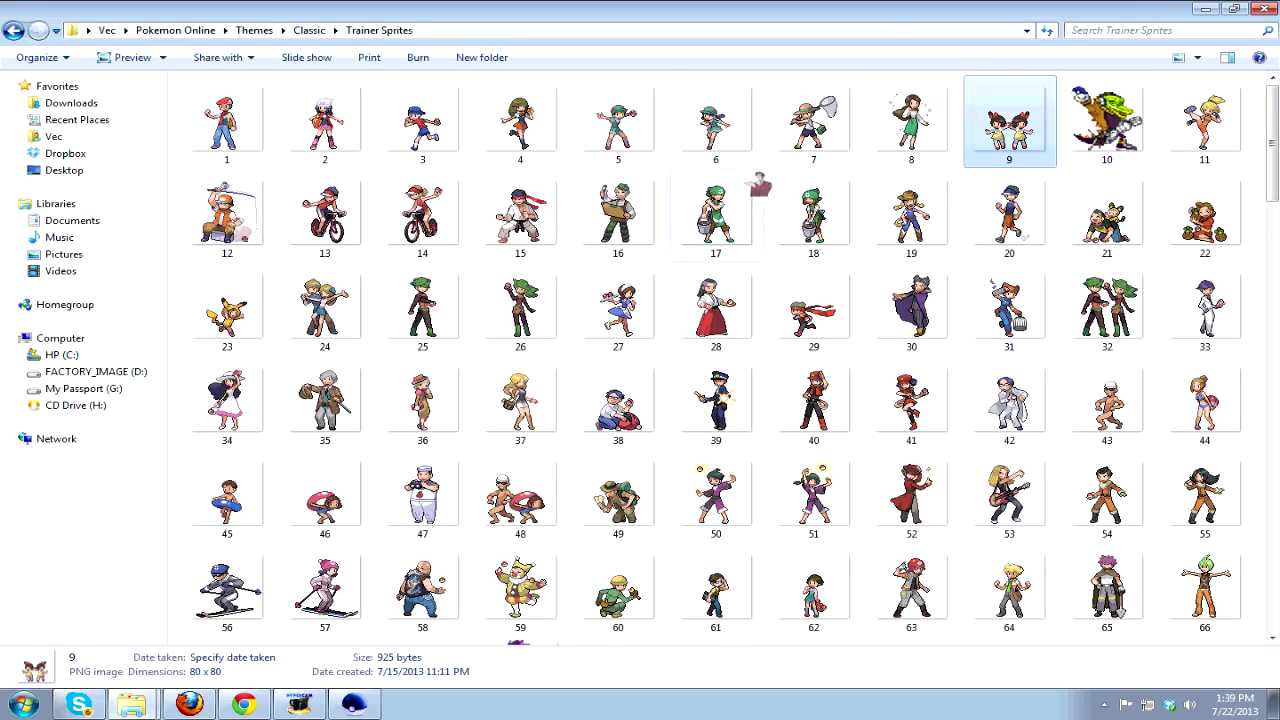
pyautogui.click(1120, 128)
pyautogui.moveTo(1043, 315); pyautogui.dragTo(1170, 142)
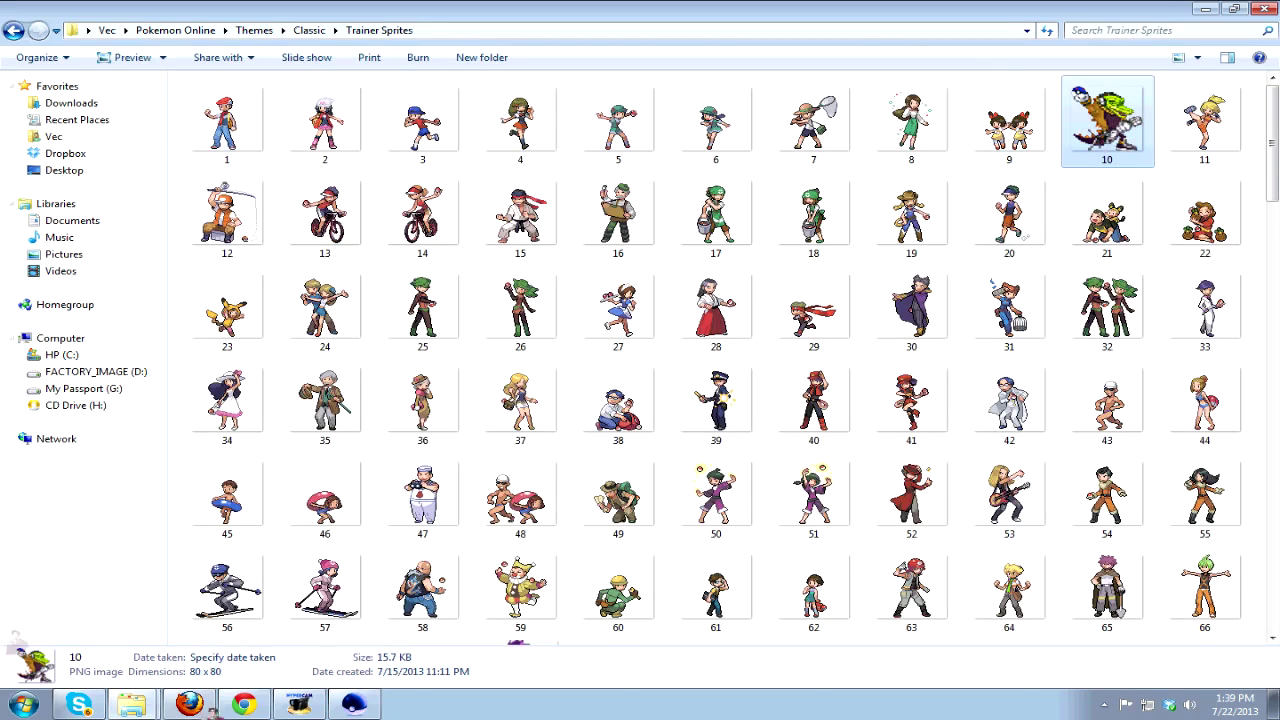
pyautogui.moveTo(212, 710); pyautogui.dragTo(250, 700)
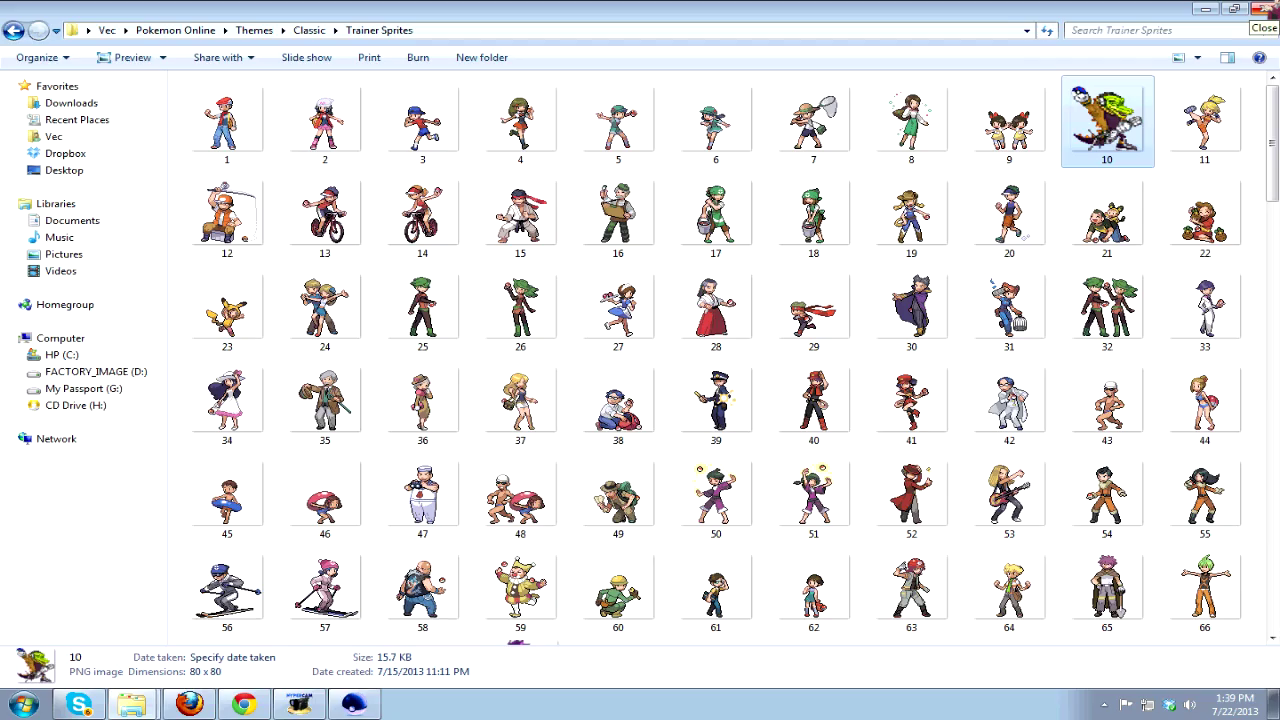
# Close the Trainer Sprites window and bring up the Pictures library.
pyautogui.click(1262, 8)
pyautogui.press('super')
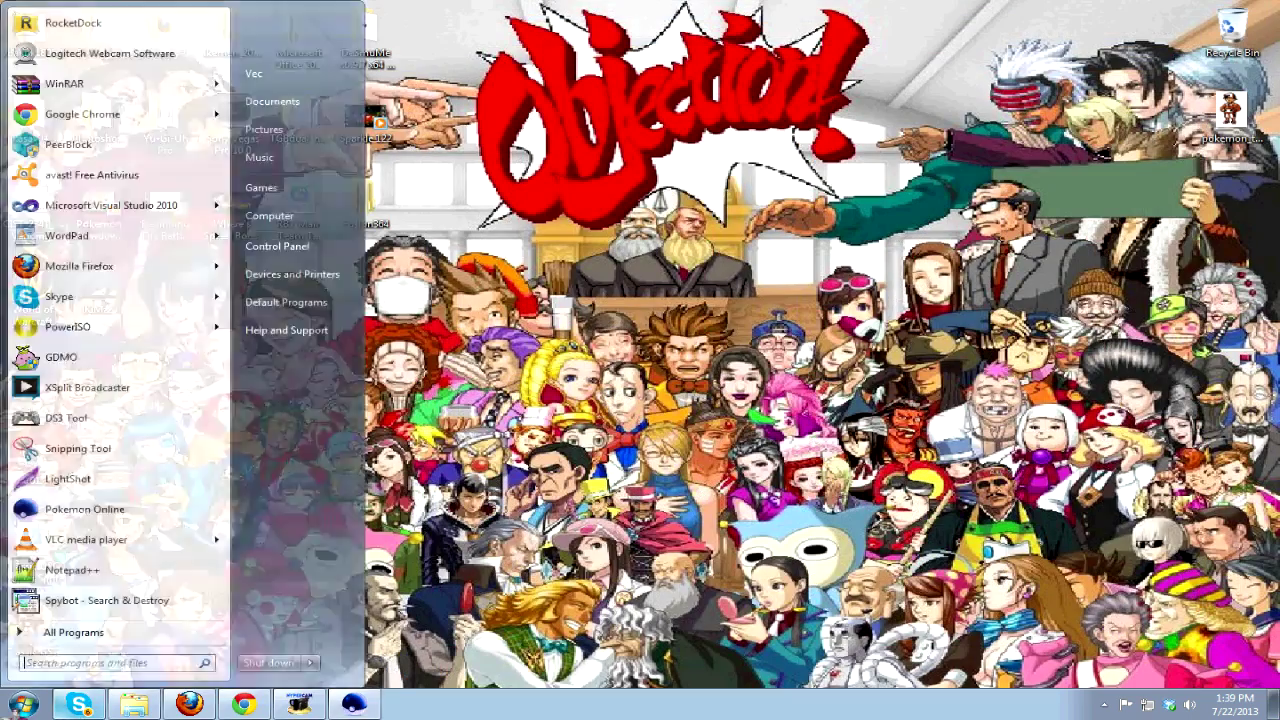
pyautogui.press('Escape')
pyautogui.click(133, 705)
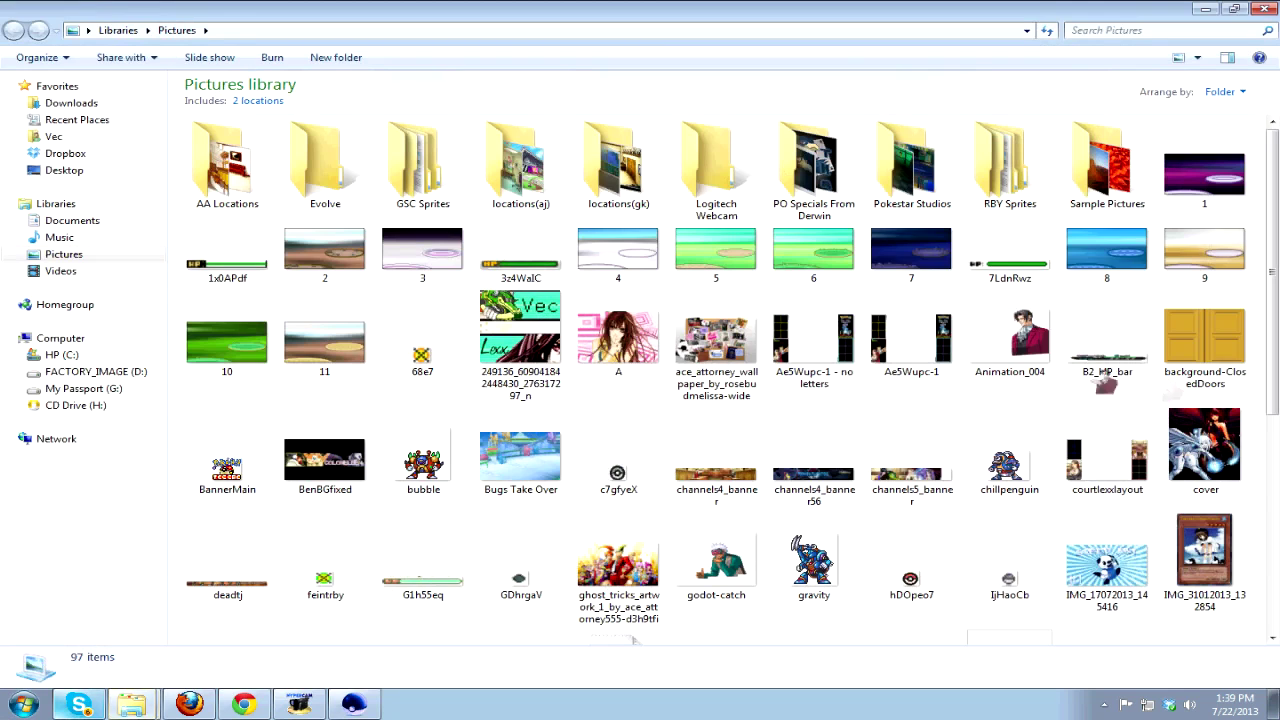
# Look through the Pictures library and select the statusrby, status0 and 11 images to check their details.
pyautogui.scroll(-5, 1050, 431)
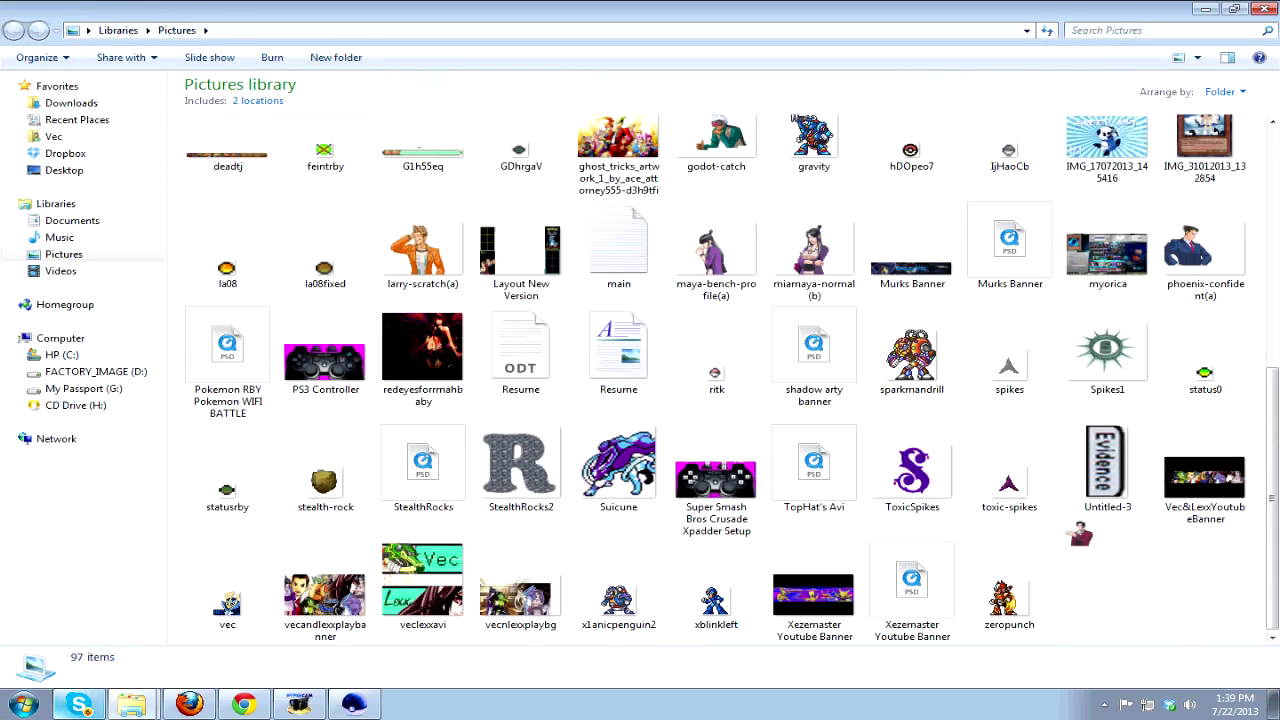
pyautogui.click(235, 497)
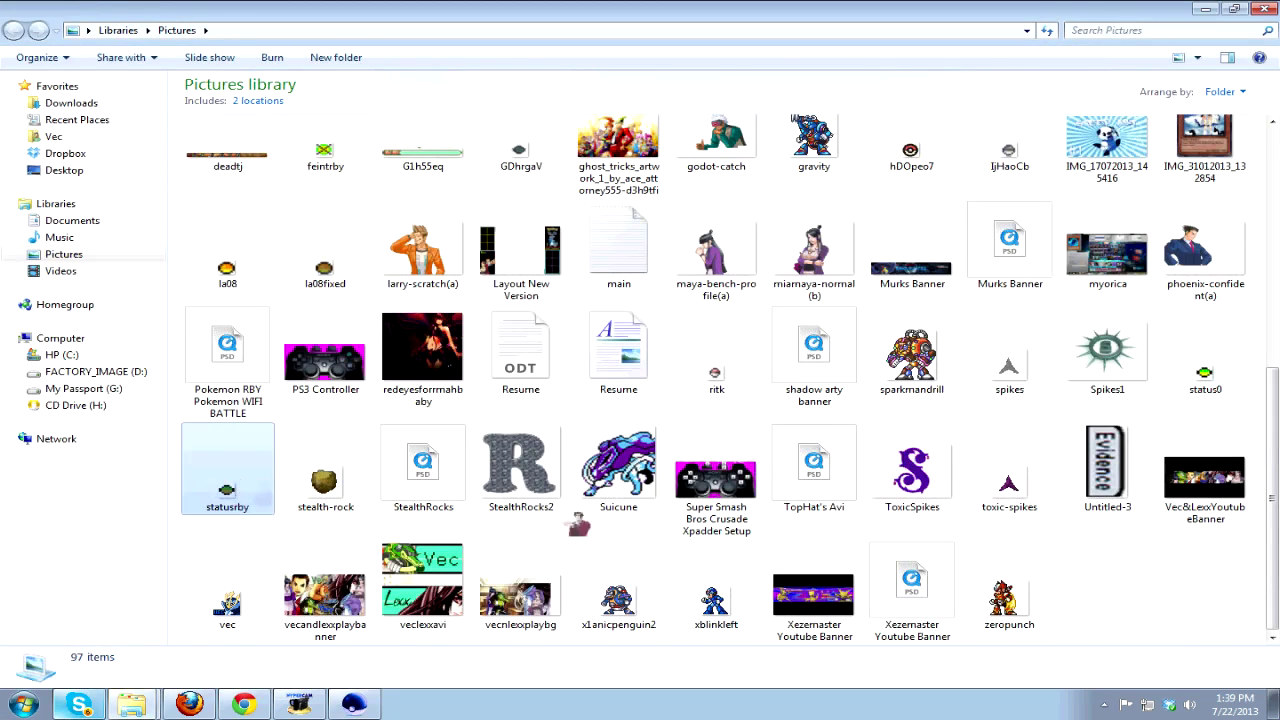
pyautogui.click(1165, 382)
pyautogui.click(254, 530)
pyautogui.click(228, 490)
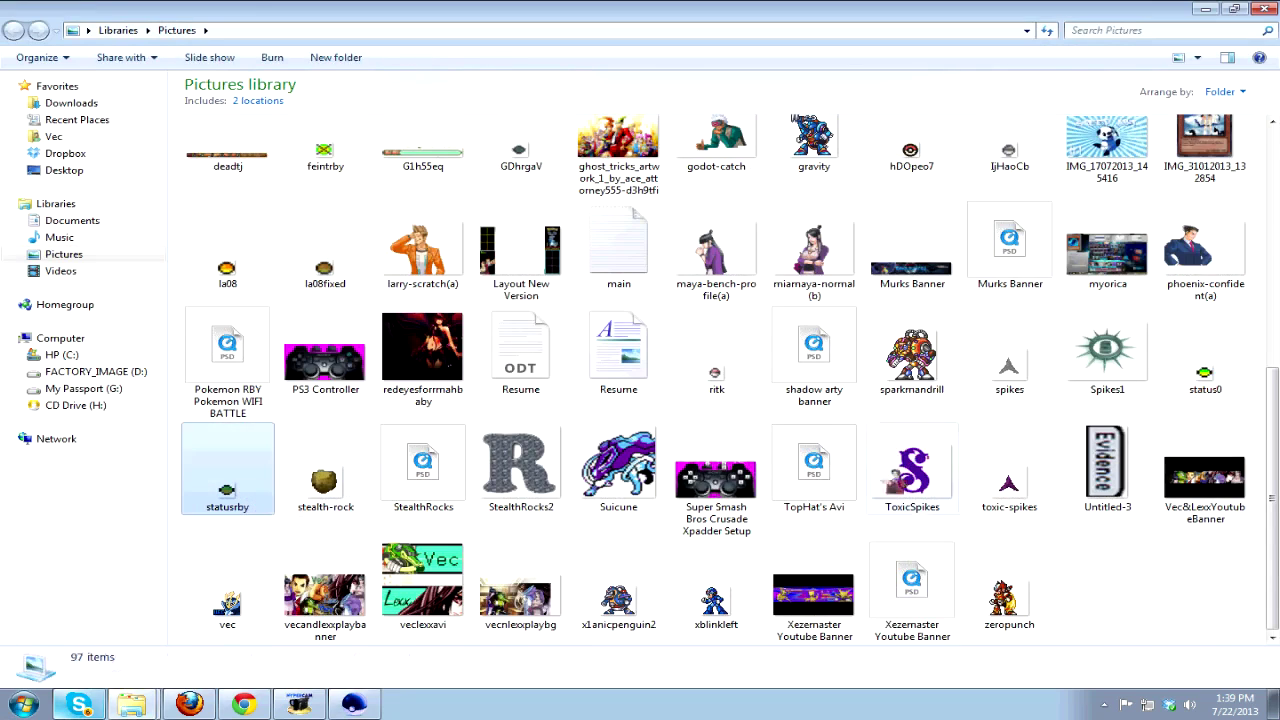
pyautogui.click(1205, 372)
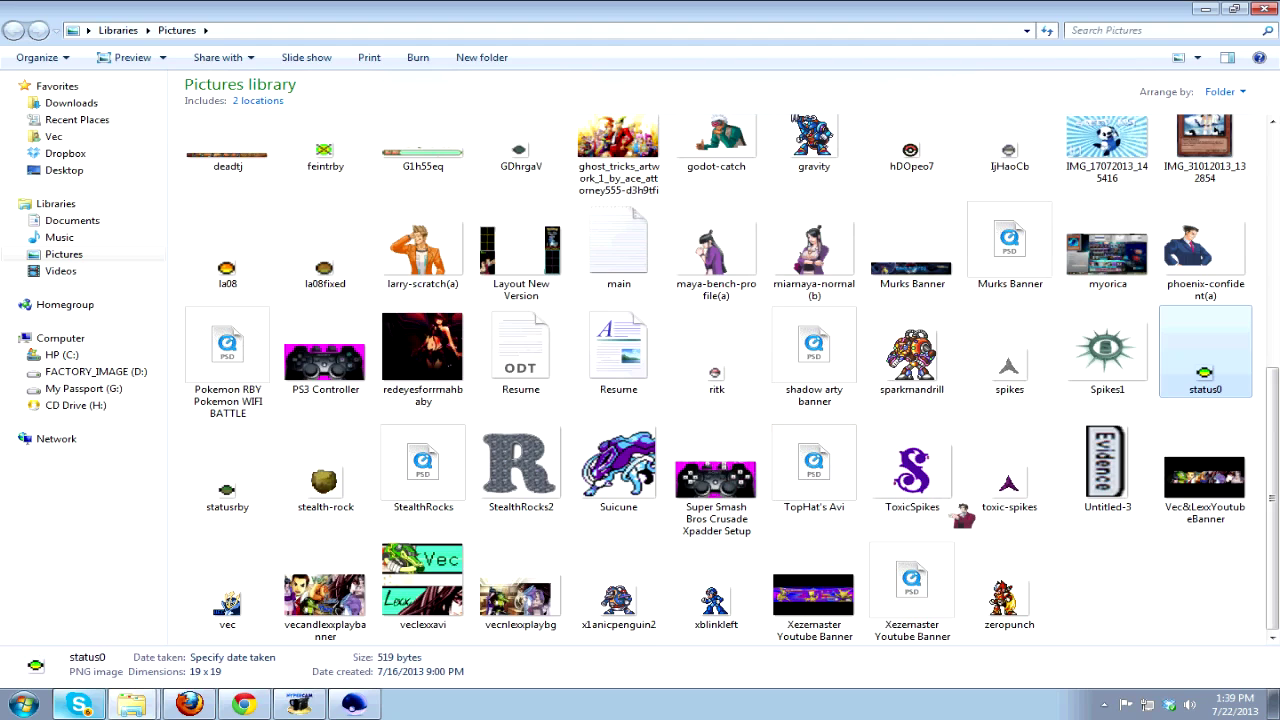
pyautogui.scroll(5, 963, 515)
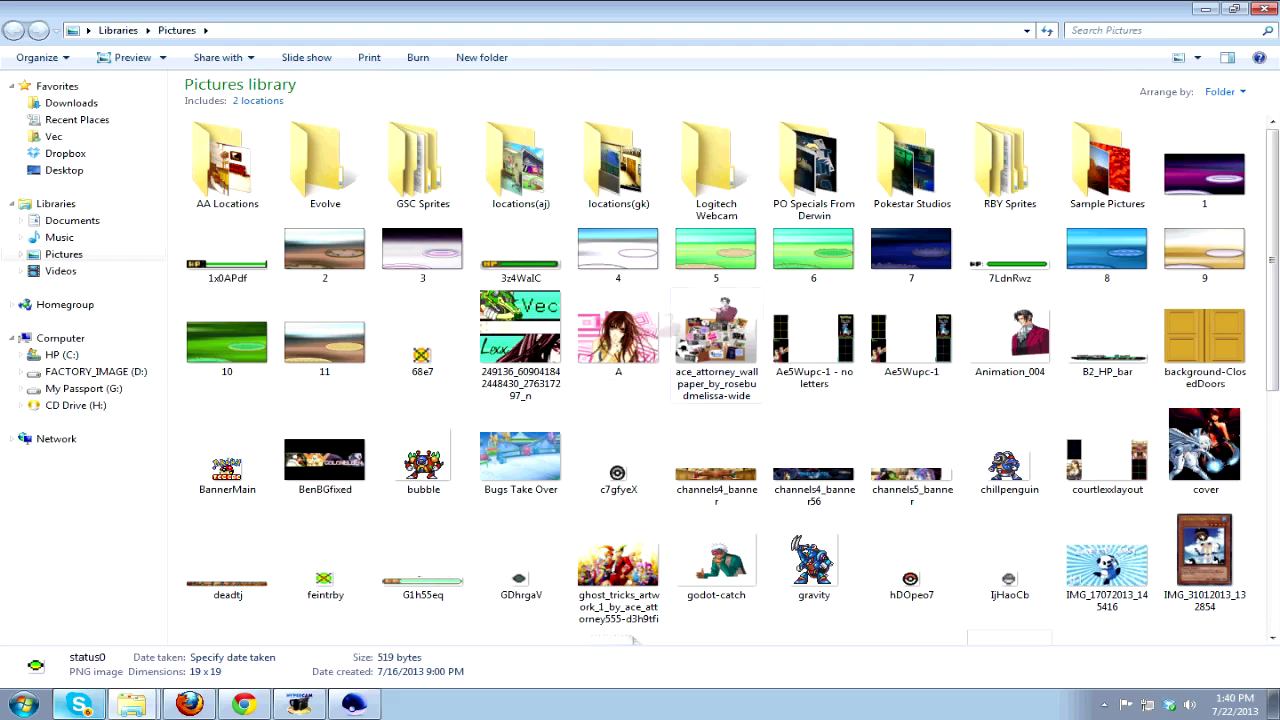
pyautogui.click(368, 362)
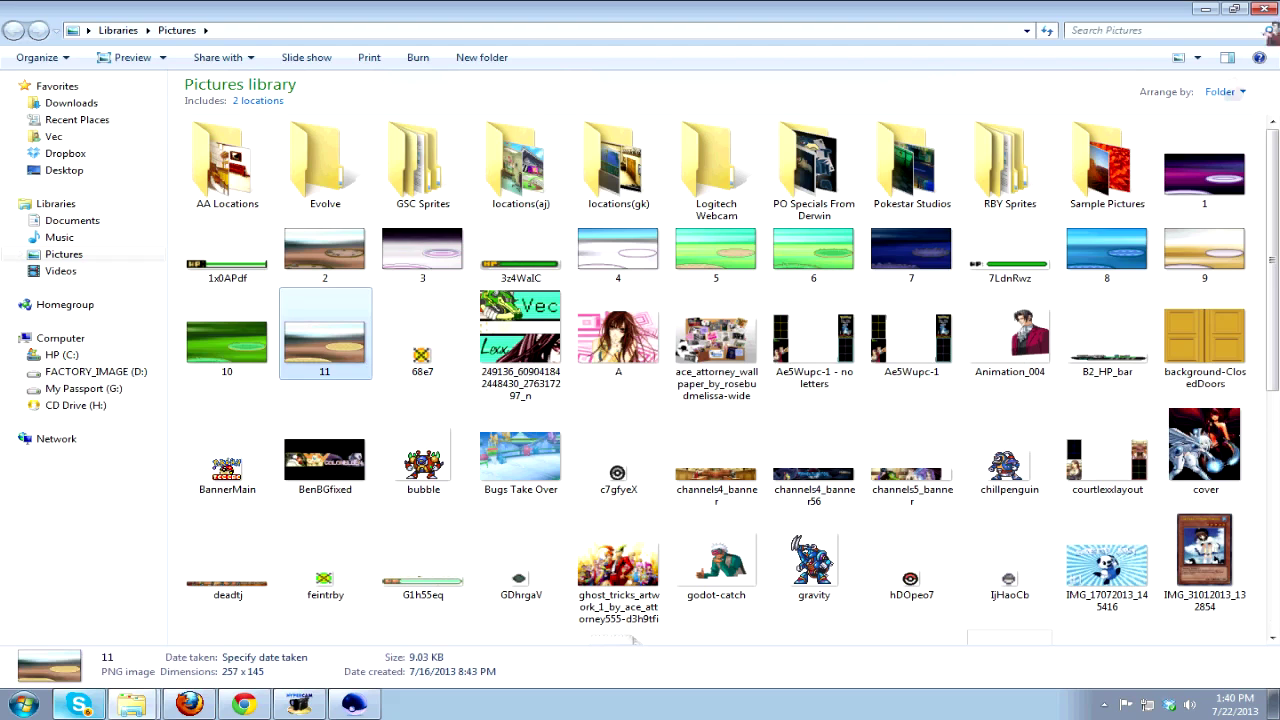
# Leave the Pictures library and open the Pokemon Online folder inside the user's home folder.
pyautogui.press('super+d')
pyautogui.click(24, 704)
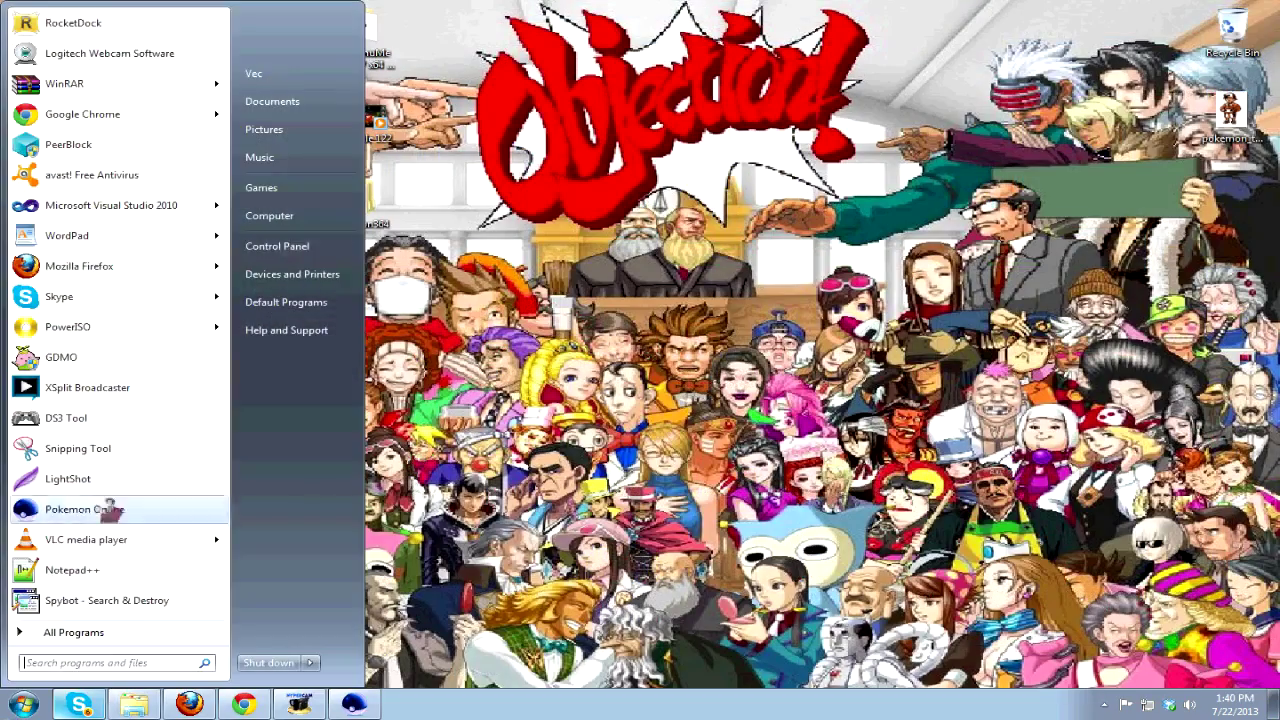
pyautogui.click(300, 214)
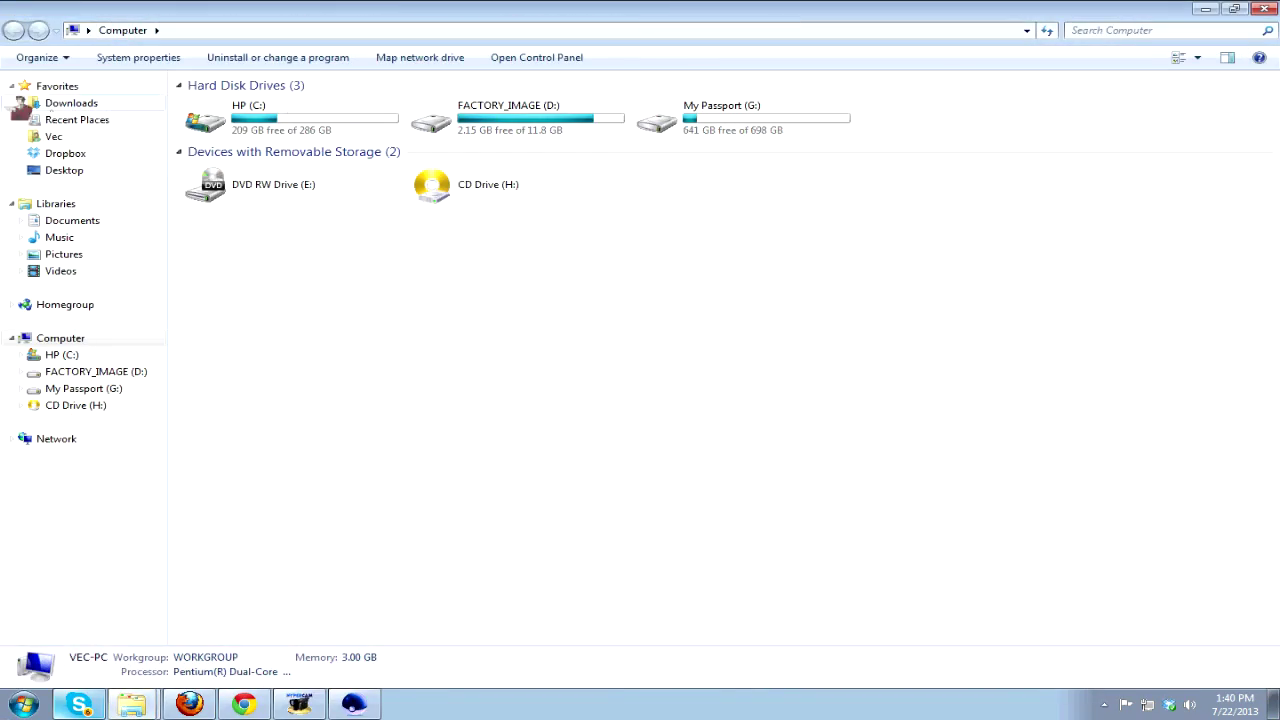
pyautogui.click(88, 30)
pyautogui.click(88, 89)
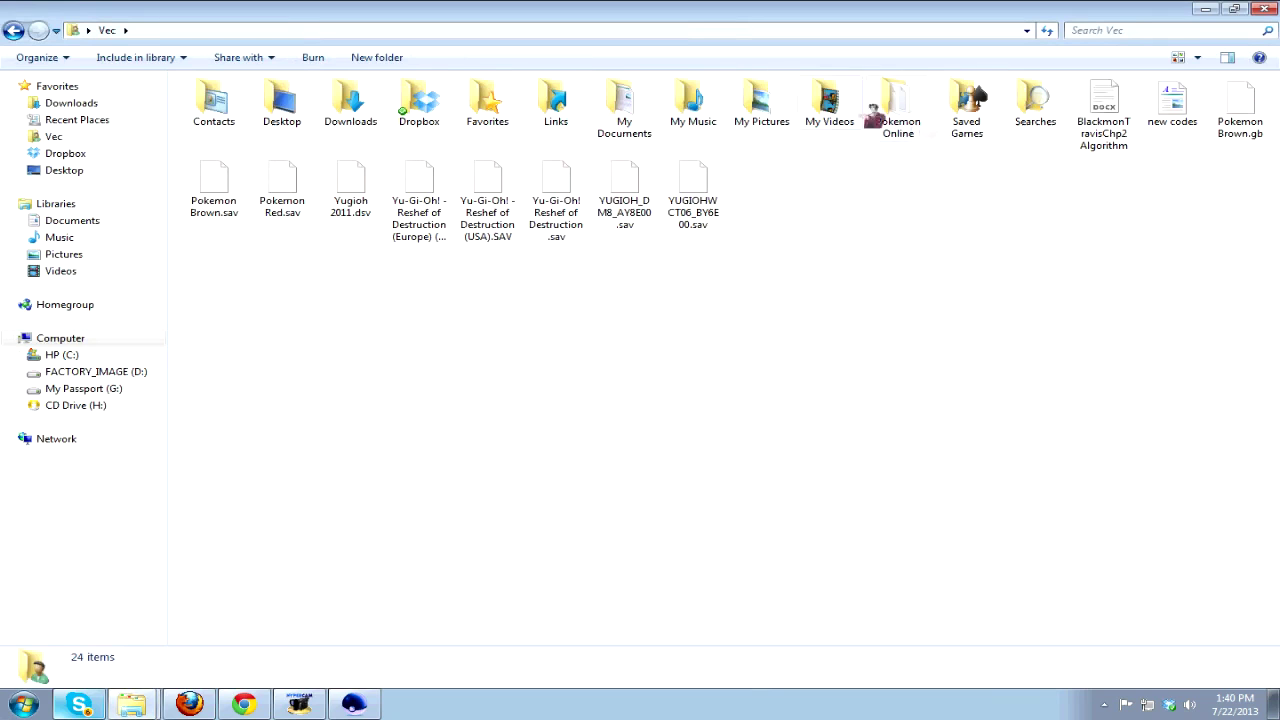
pyautogui.doubleClick(895, 108)
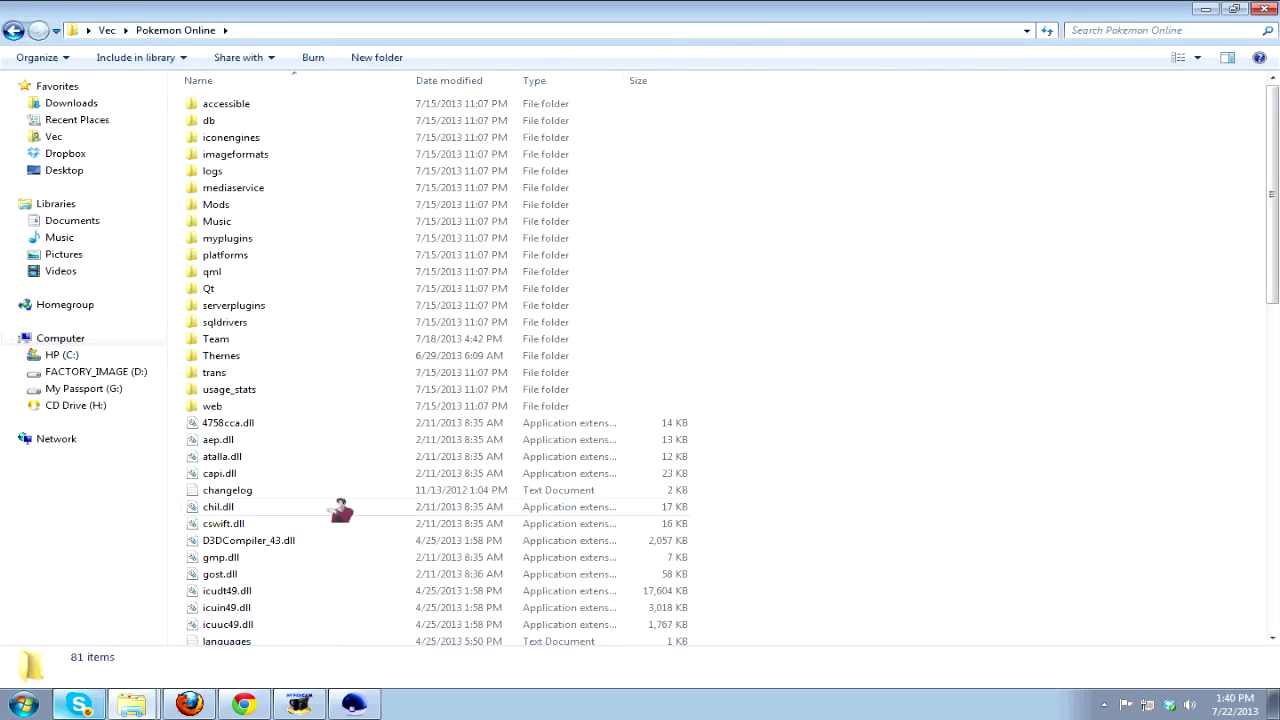
# Open the status folder of the Classic theme inside the Themes folder.
pyautogui.scroll(-5, 341, 510)
pyautogui.scroll(4, 366, 517)
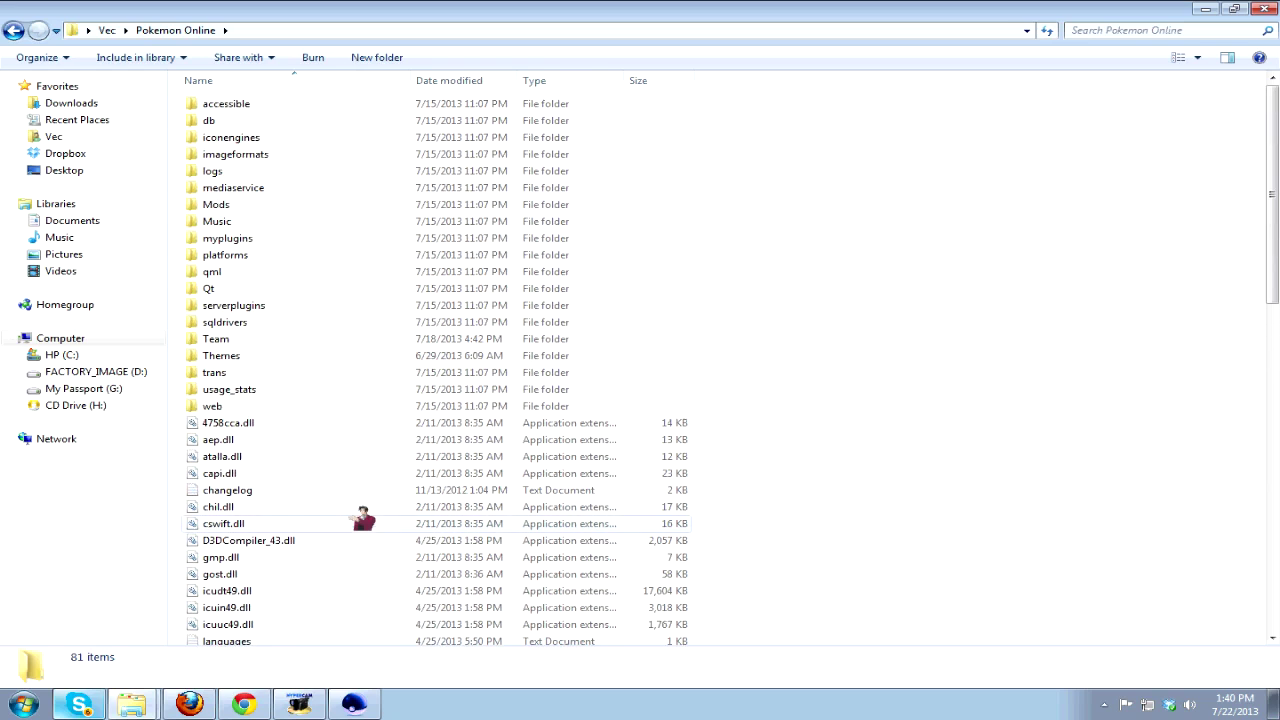
pyautogui.doubleClick(288, 352)
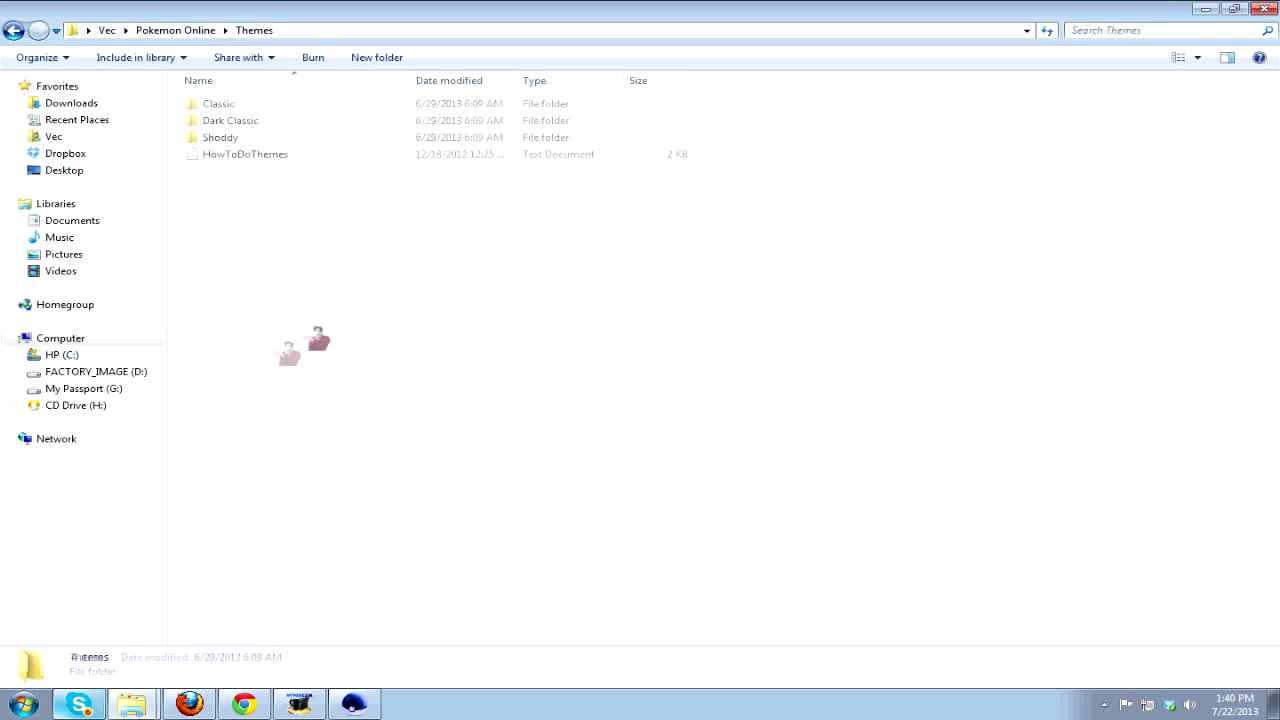
pyautogui.click(238, 103)
pyautogui.doubleClick(238, 103)
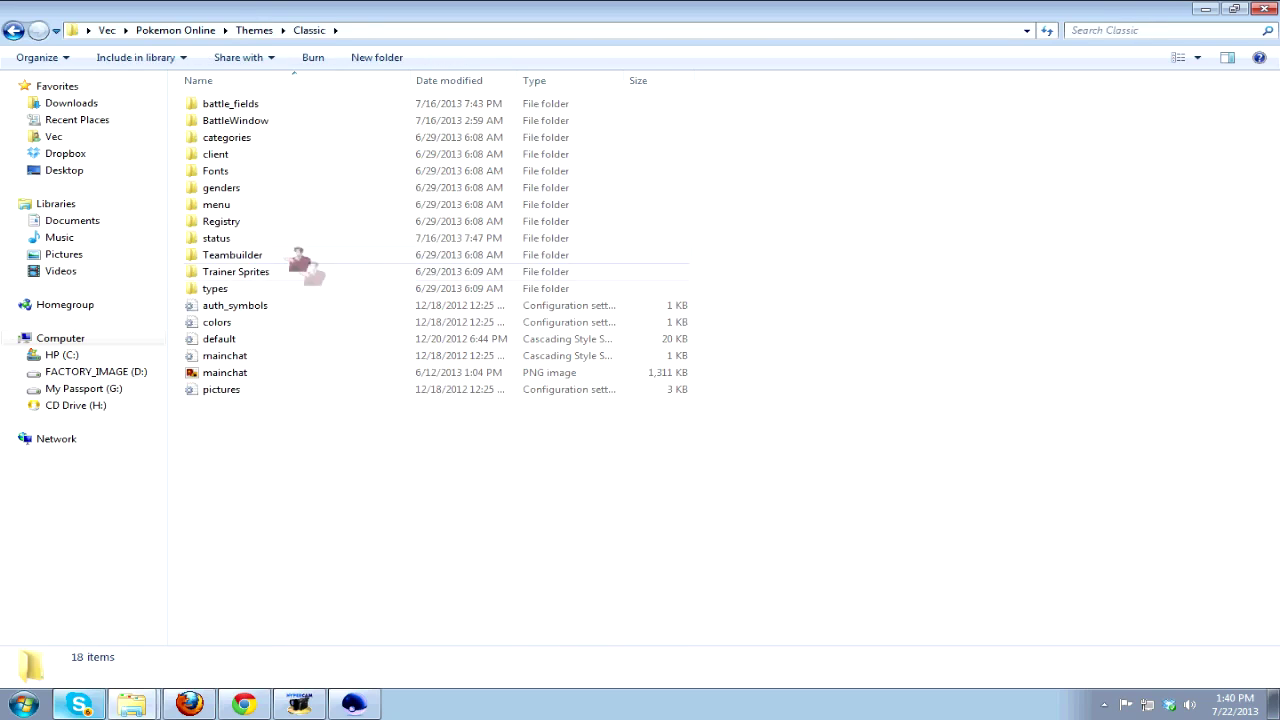
pyautogui.doubleClick(306, 241)
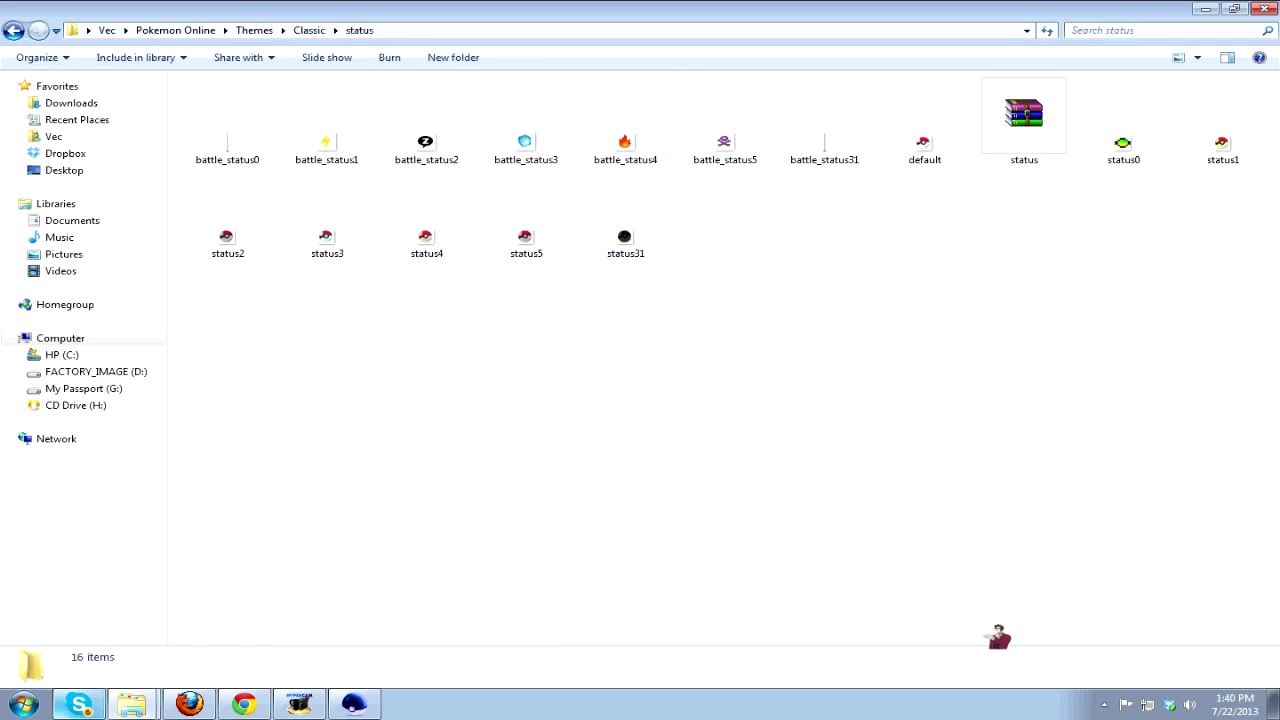
# Select the status0, status31 and status1 to status5 icons one by one to check their file details.
pyautogui.click(1160, 140)
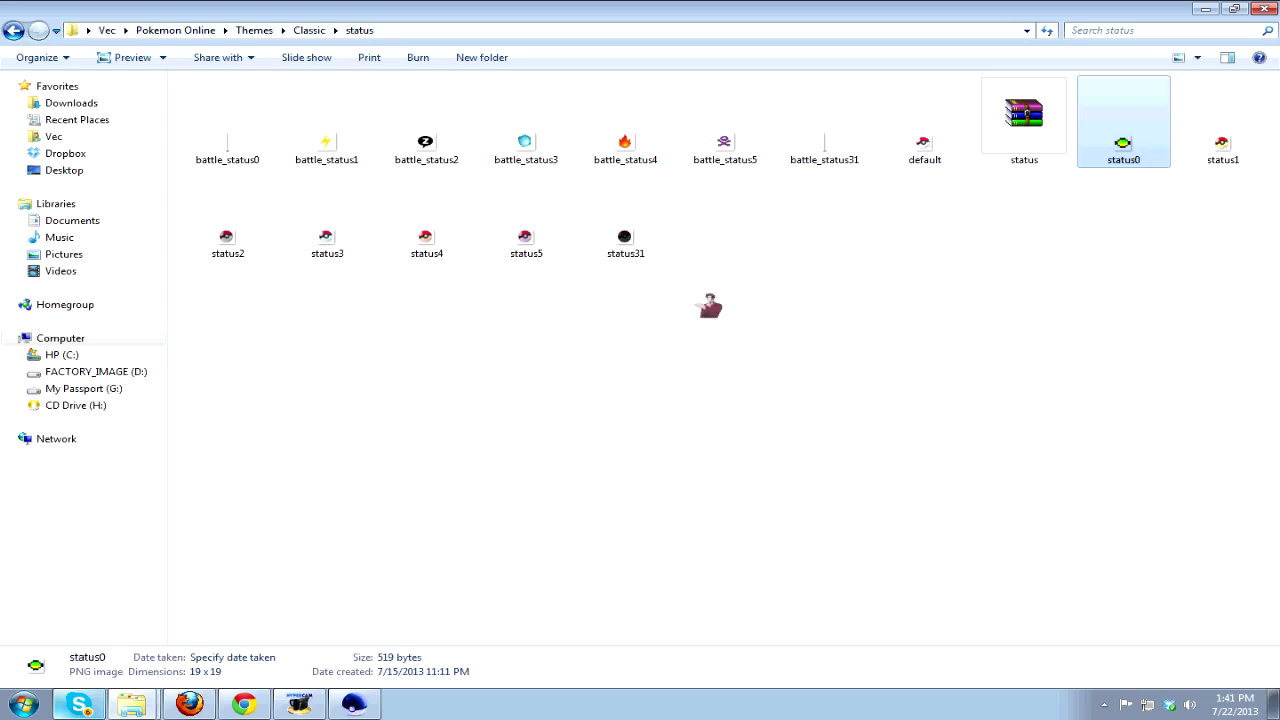
pyautogui.click(628, 243)
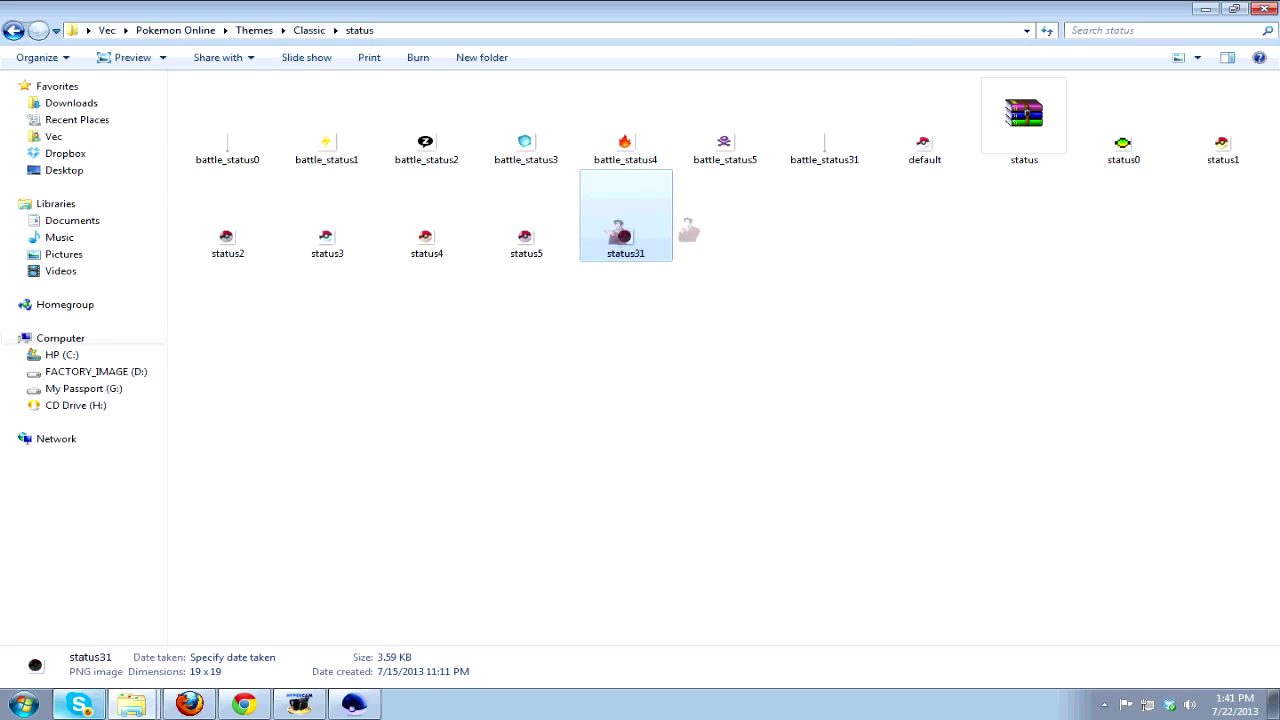
pyautogui.click(1256, 138)
pyautogui.click(255, 245)
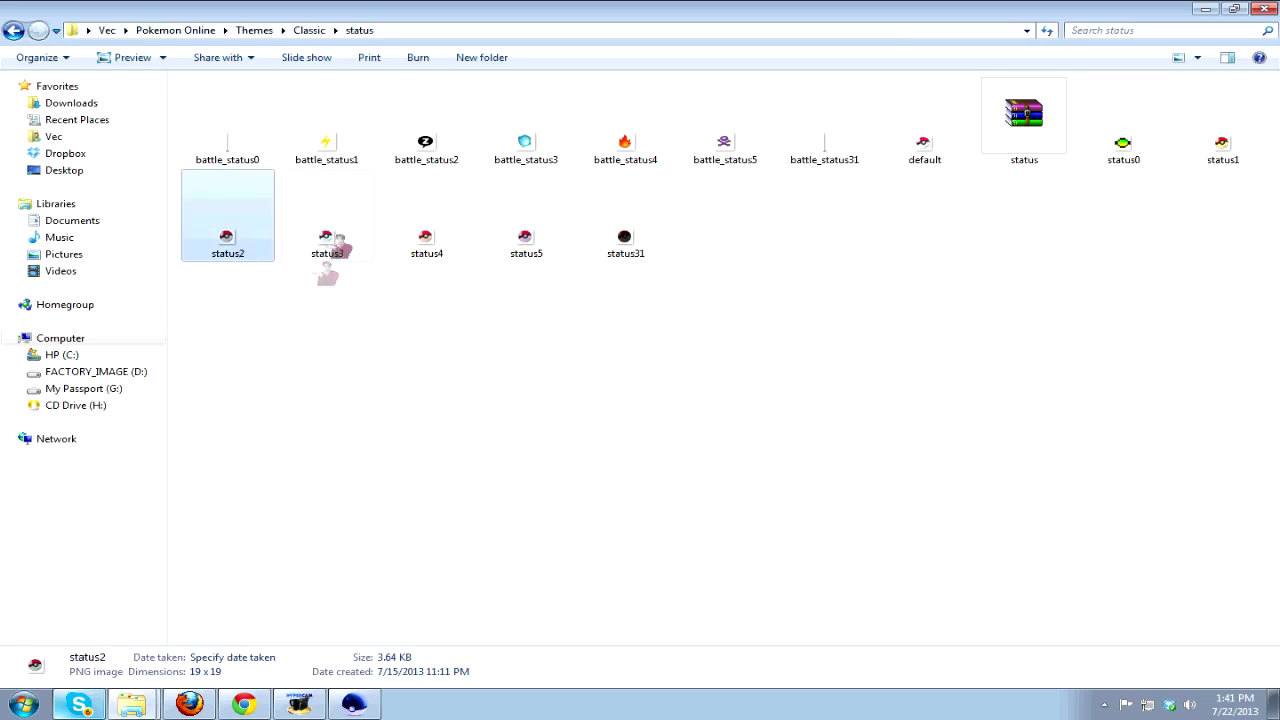
pyautogui.click(330, 255)
pyautogui.click(457, 230)
pyautogui.click(526, 240)
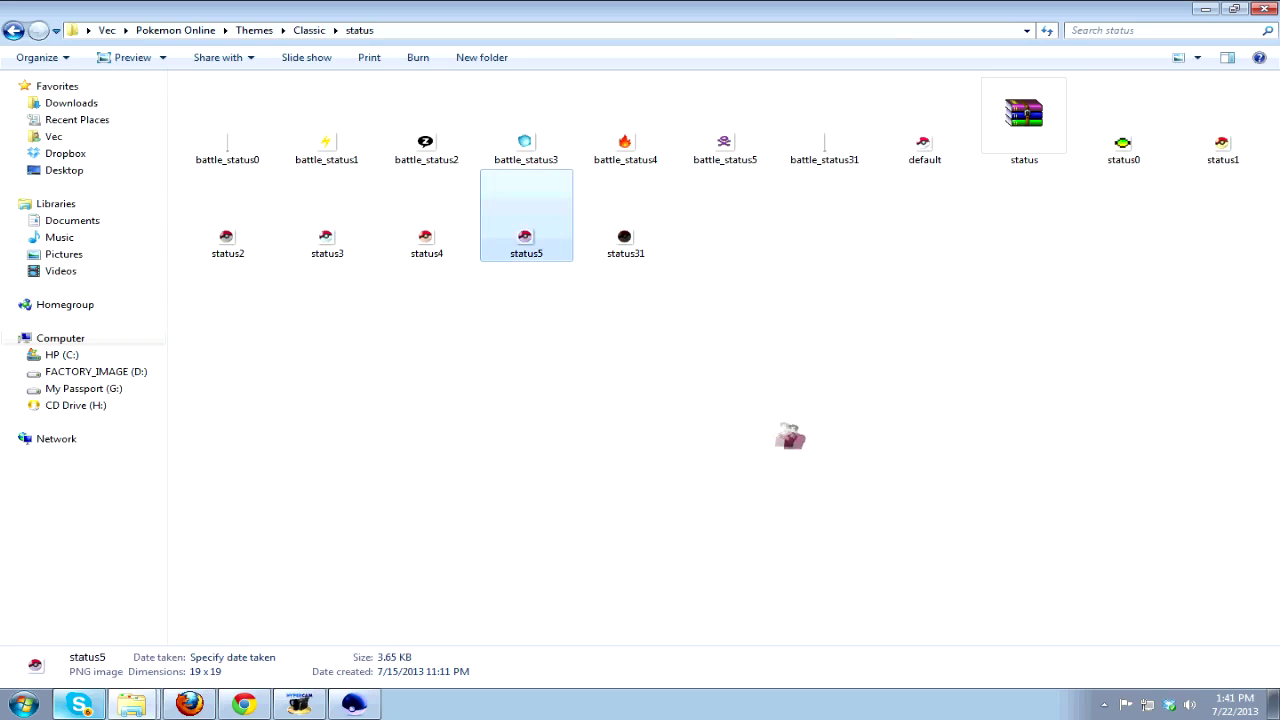
pyautogui.click(781, 515)
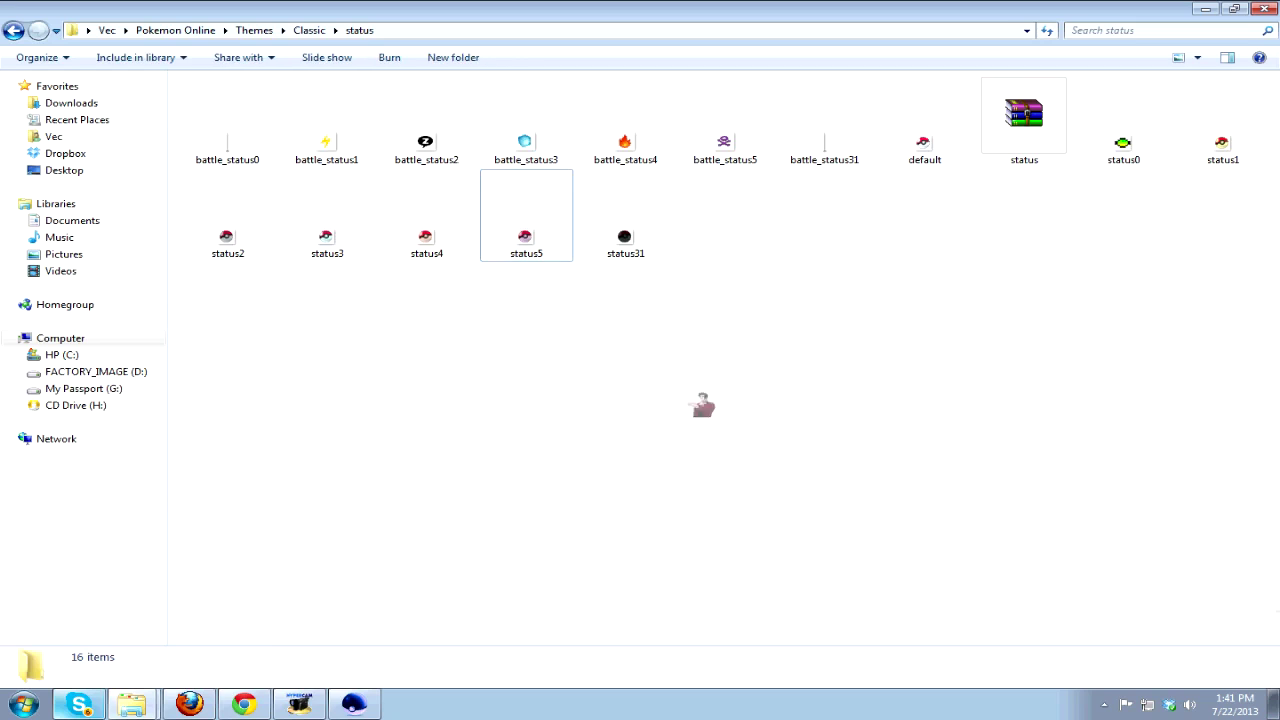
# Look into the Classic theme's Teambuilder folder, and return to the Themes folder.
pyautogui.click(13, 30)
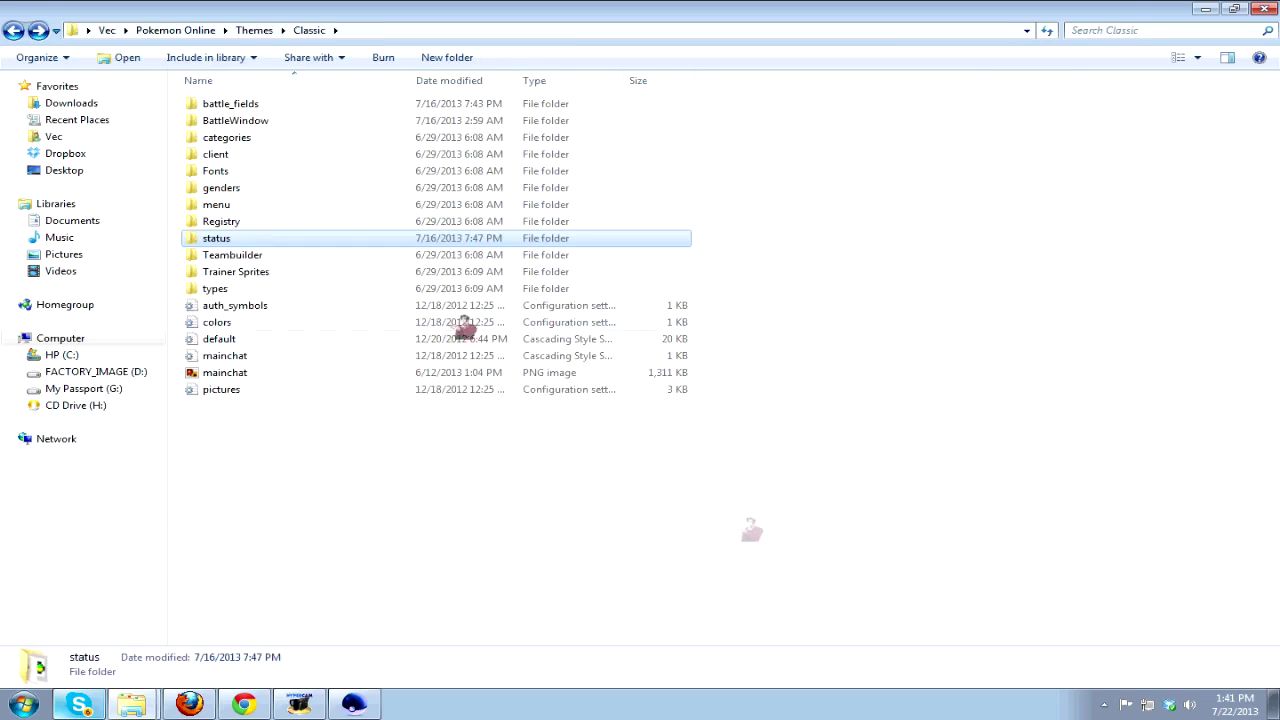
pyautogui.doubleClick(335, 262)
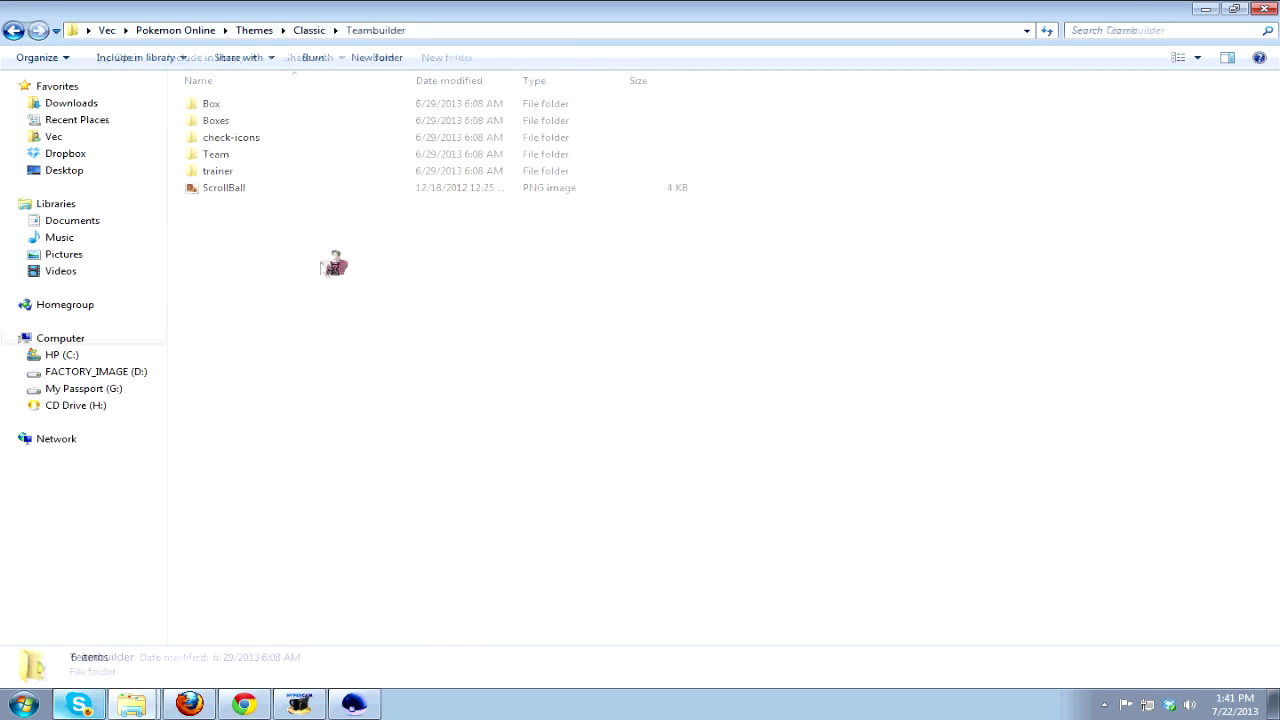
pyautogui.click(15, 30)
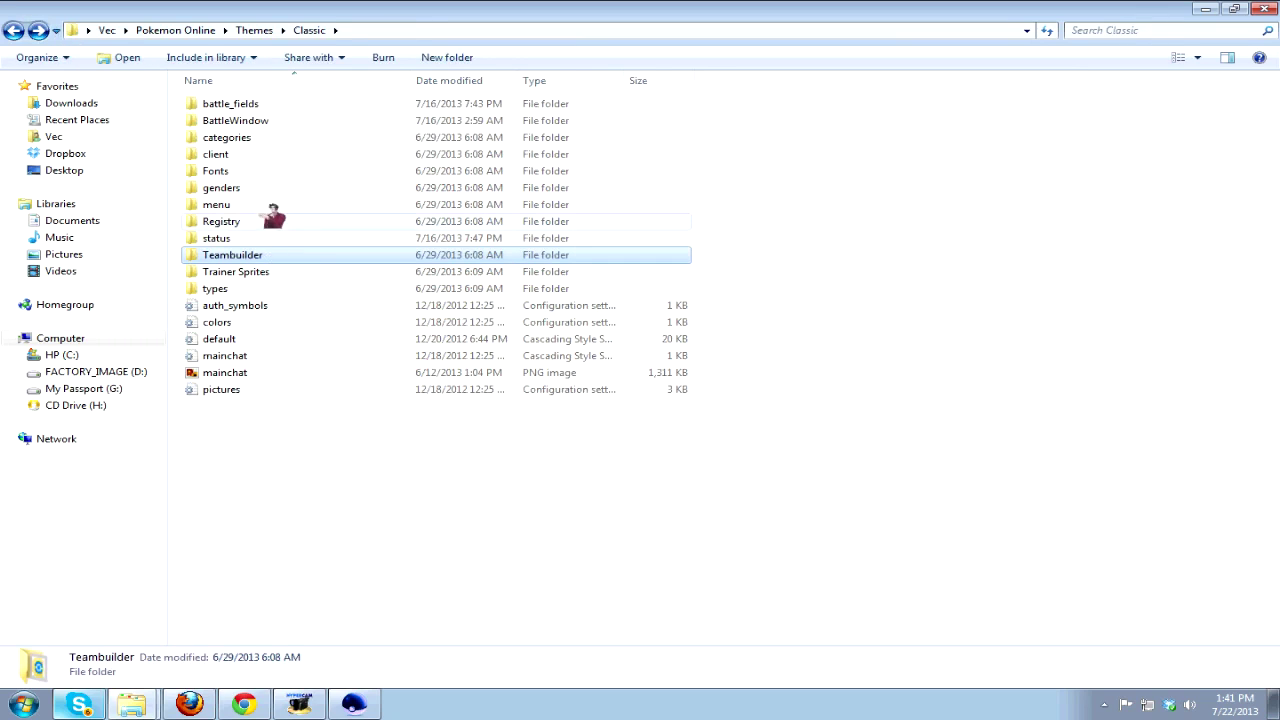
pyautogui.click(13, 30)
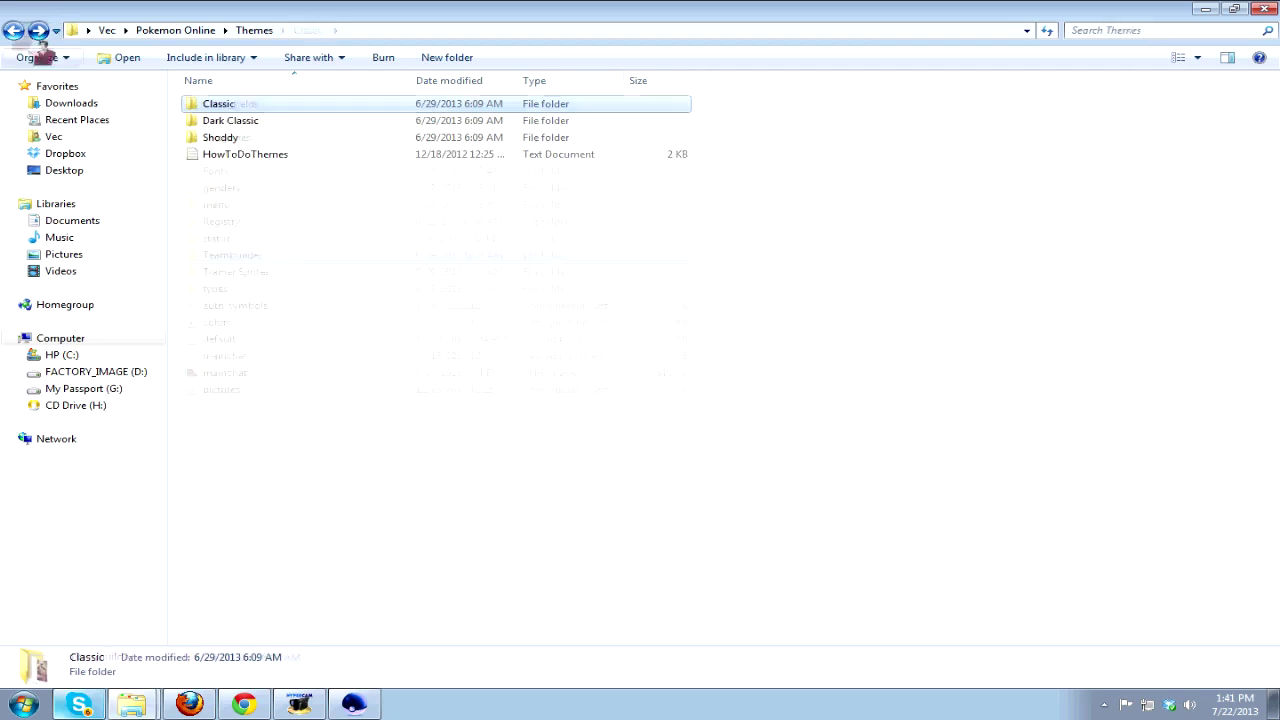
# View the logo image in the Dark Classic theme's menu folder, and close the image viewer.
pyautogui.doubleClick(278, 121)
pyautogui.doubleClick(250, 104)
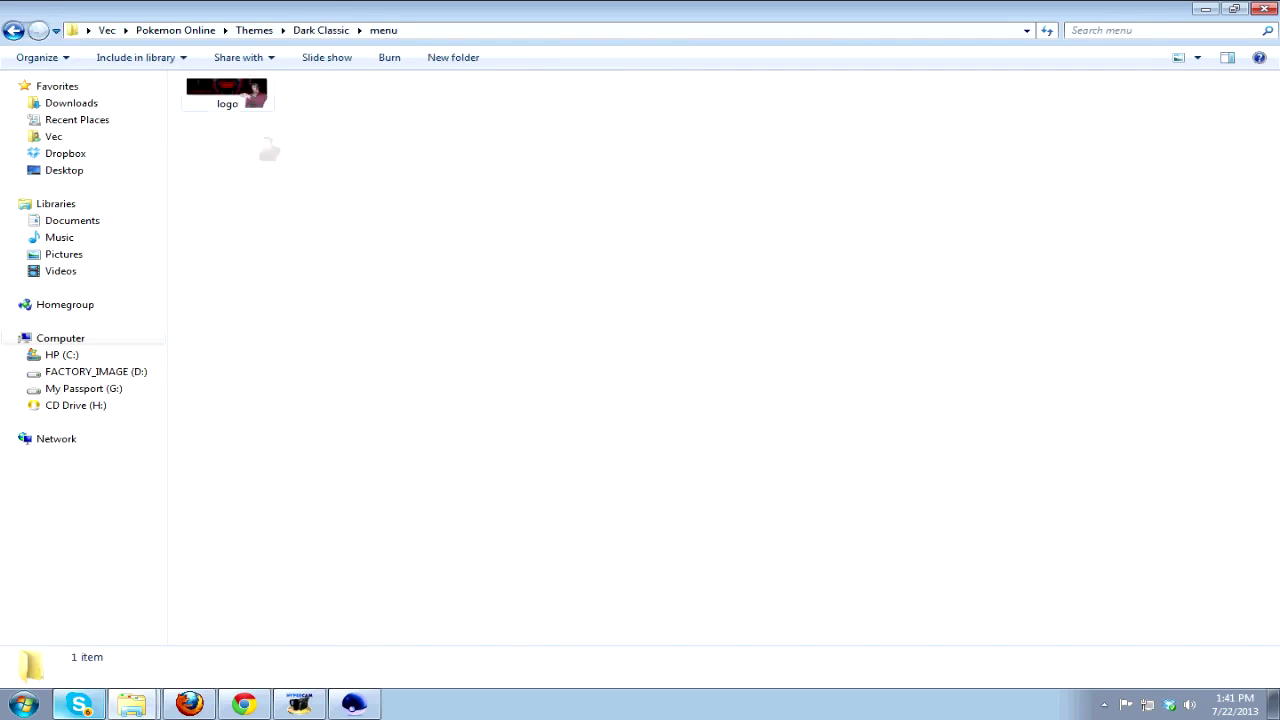
pyautogui.click(254, 94)
pyautogui.doubleClick(232, 92)
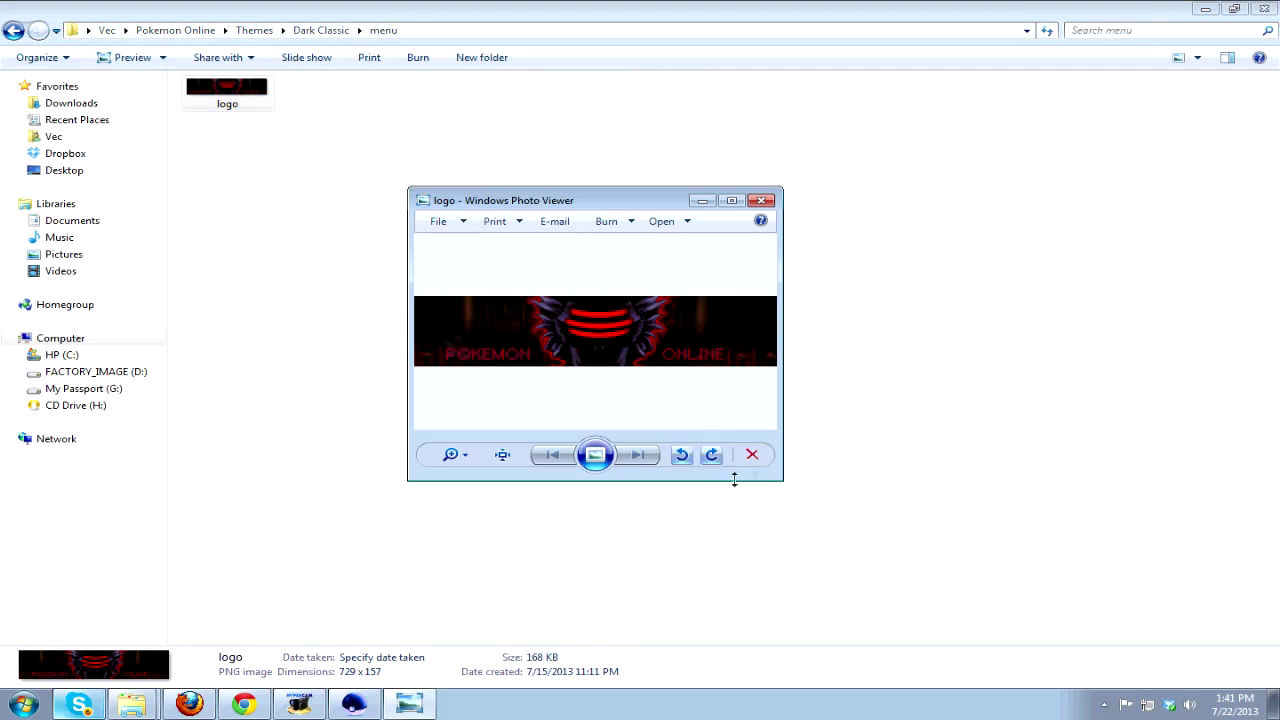
pyautogui.scroll(2, 706, 366)
pyautogui.scroll(-2, 719, 393)
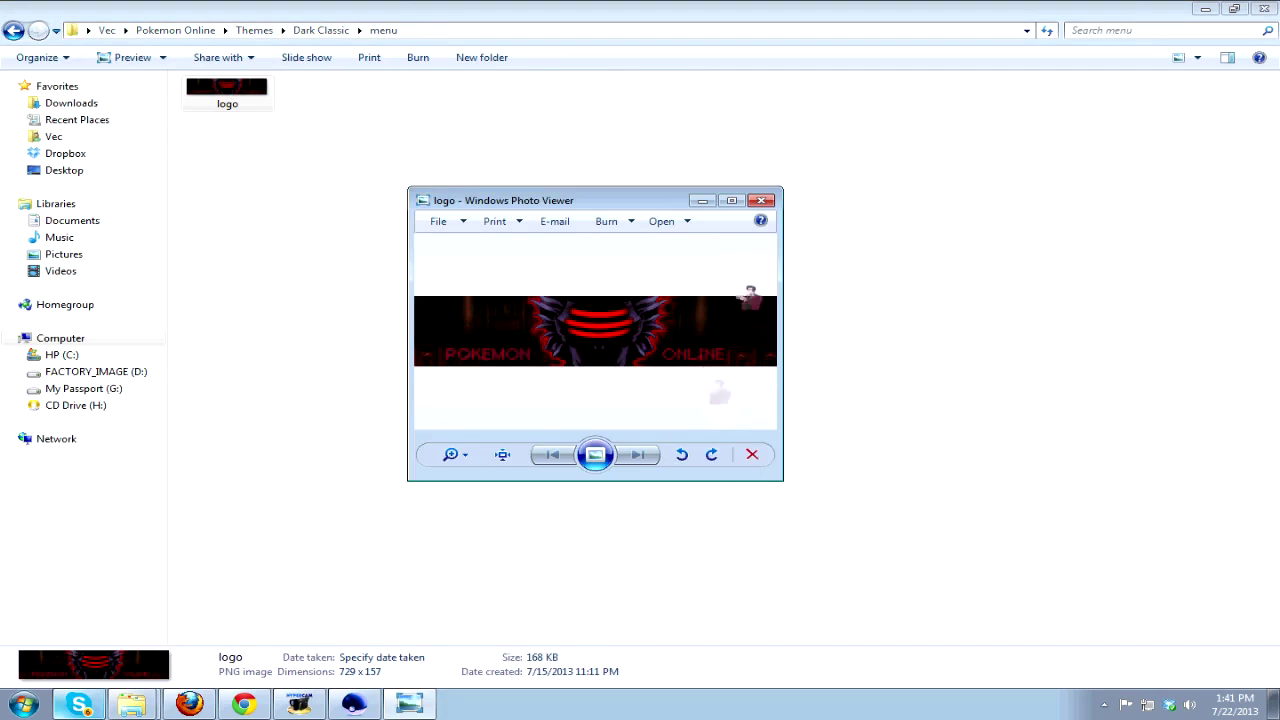
pyautogui.click(761, 200)
# Go back up to the Pokemon Online folder, look through its contents, and reopen the Classic theme folder.
pyautogui.click(16, 31)
pyautogui.click(16, 31)
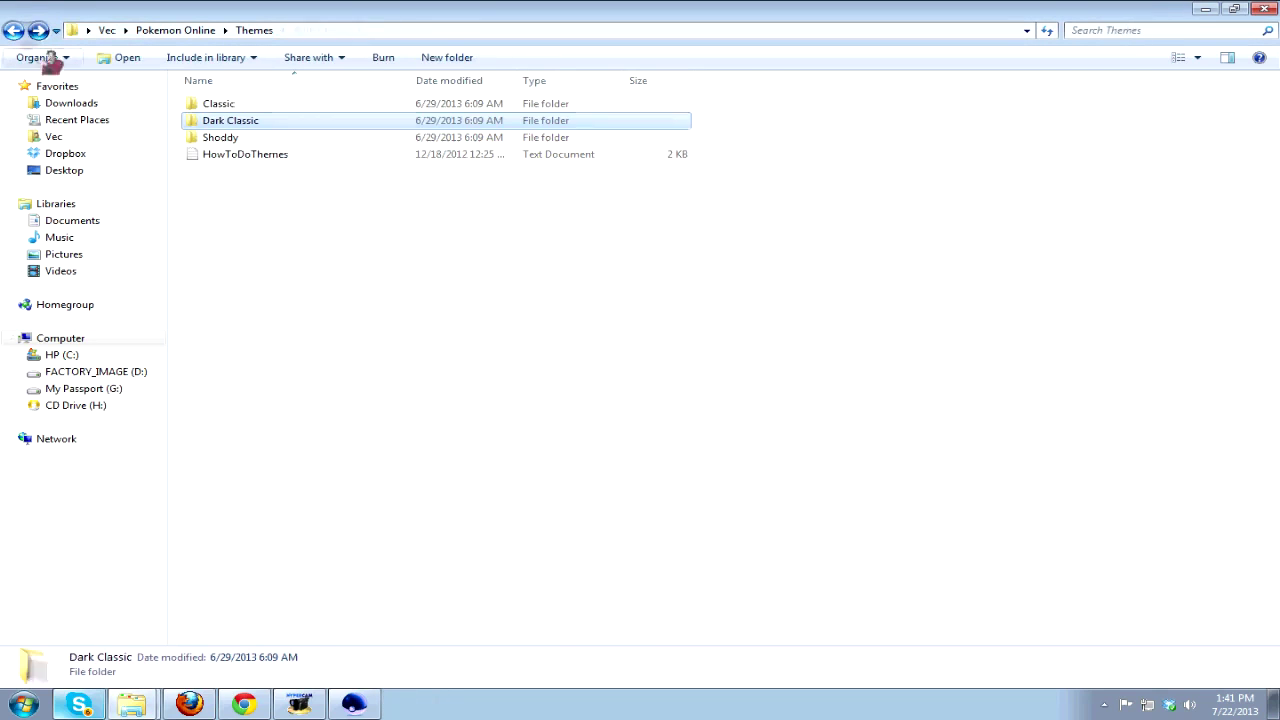
pyautogui.click(16, 31)
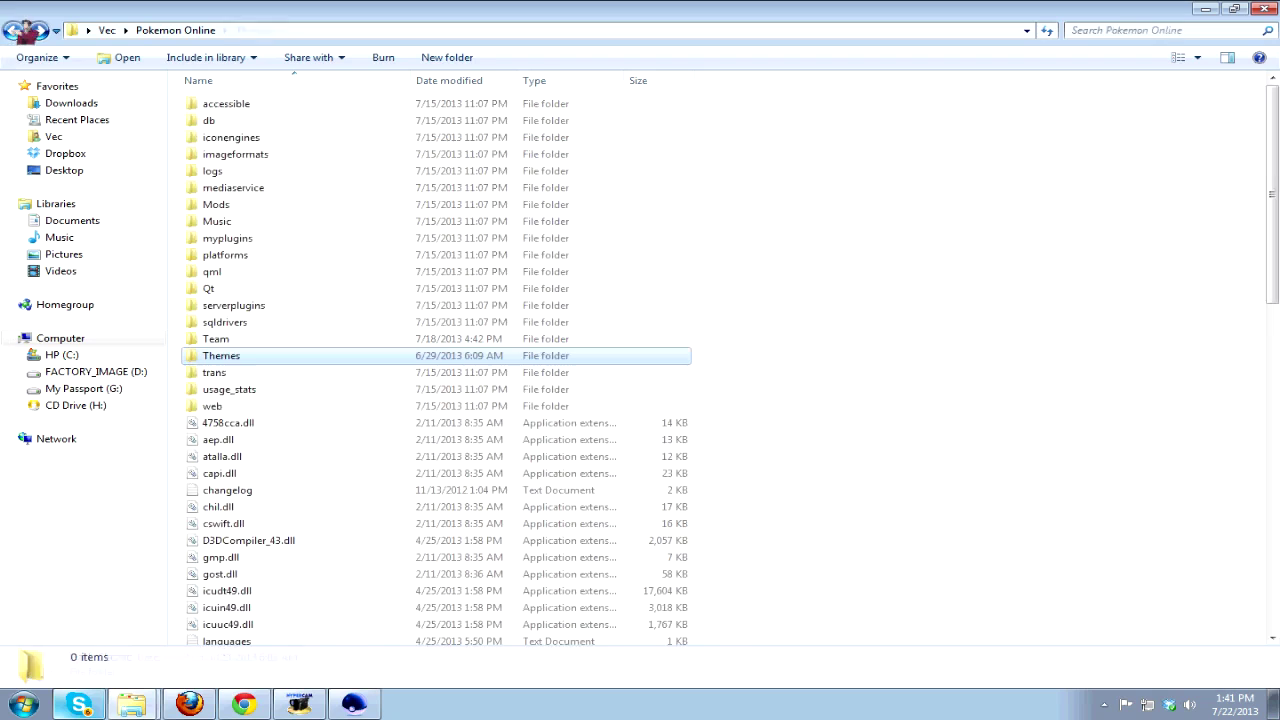
pyautogui.scroll(-4, 400, 414)
pyautogui.scroll(4, 410, 538)
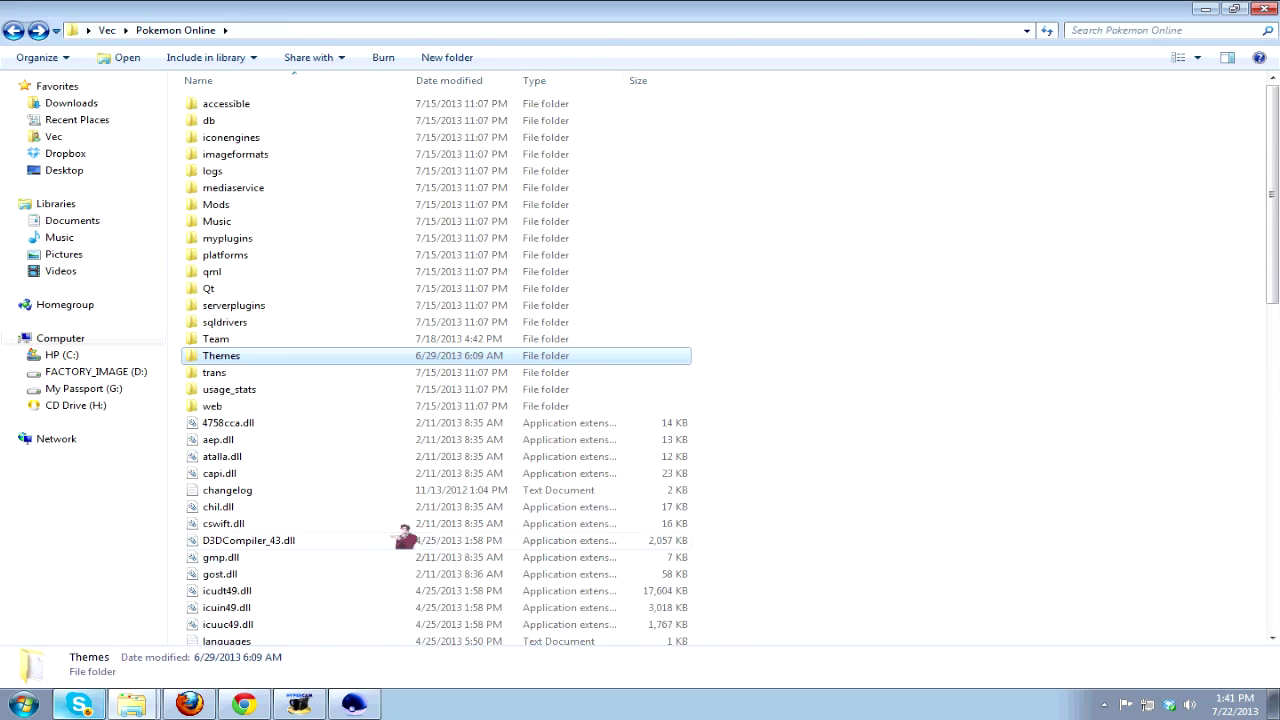
pyautogui.doubleClick(298, 355)
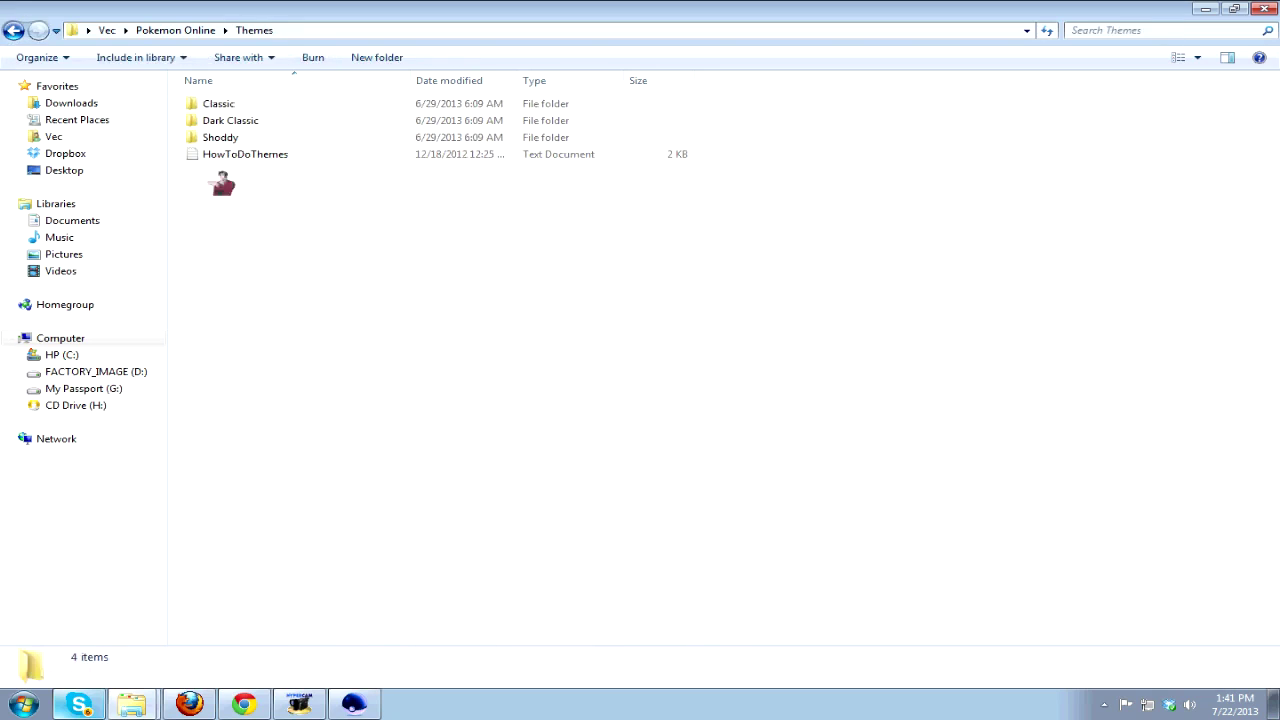
pyautogui.doubleClick(215, 103)
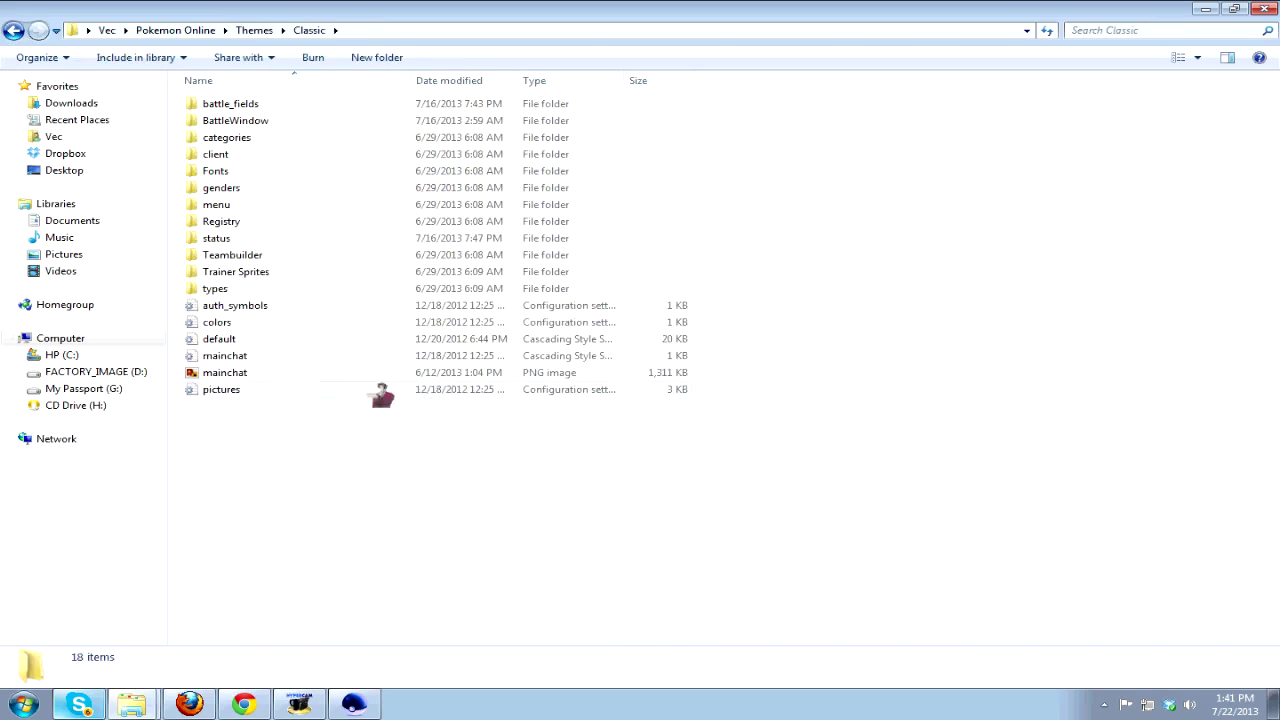
# Open the Classic theme's default style sheet in Notepad, start a text search for "pw-", then cancel it and close the file.
pyautogui.doubleClick(314, 338)
pyautogui.scroll(-4, 213, 195)
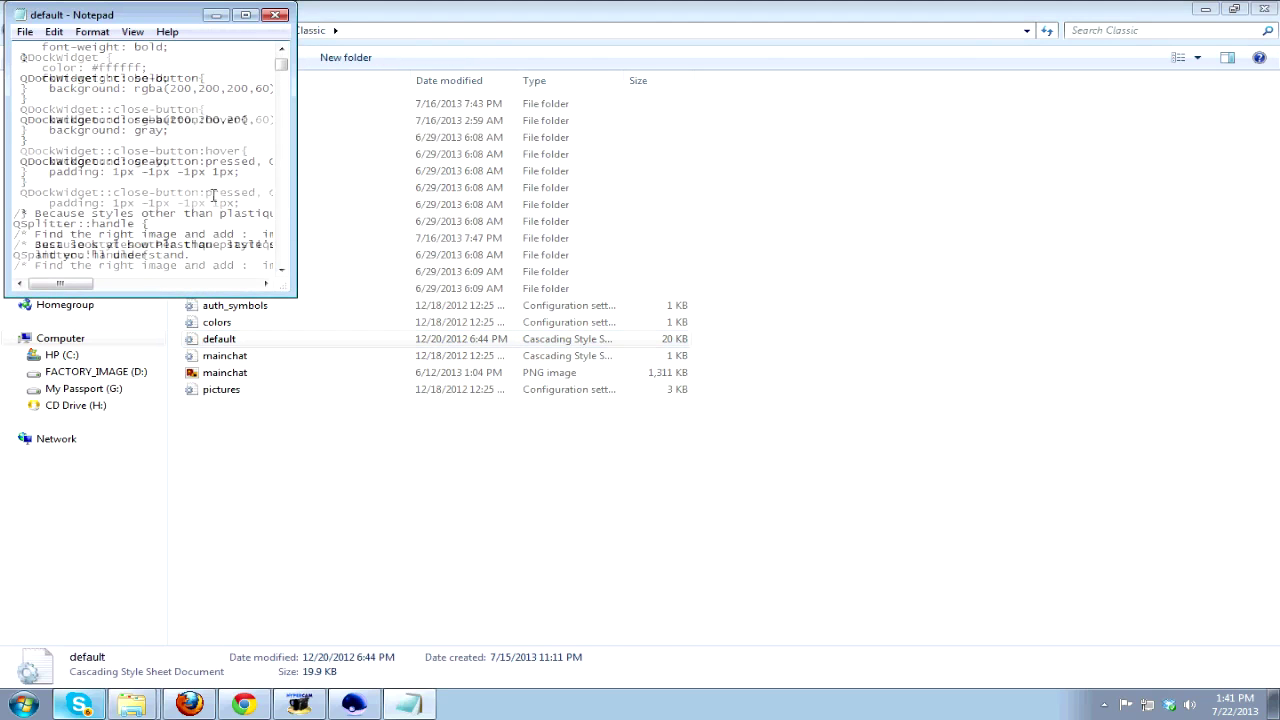
pyautogui.hotkey('ctrl', 'f')
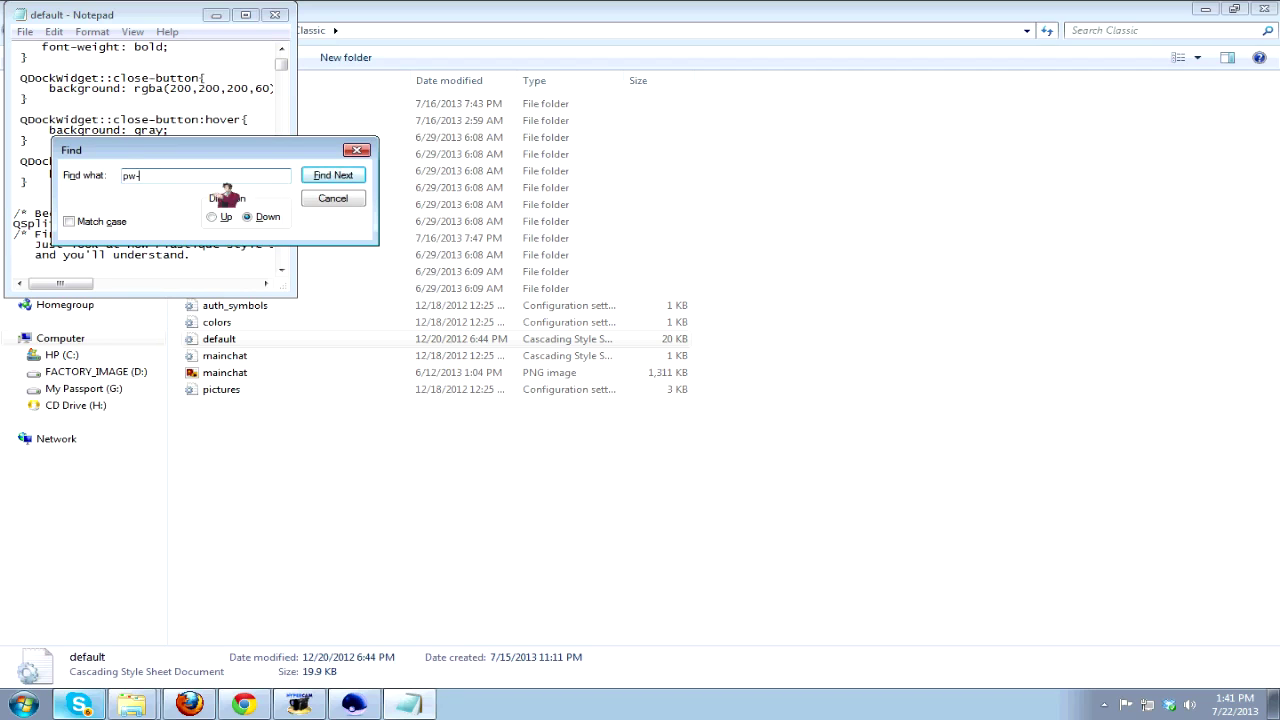
pyautogui.click(333, 198)
pyautogui.click(275, 14)
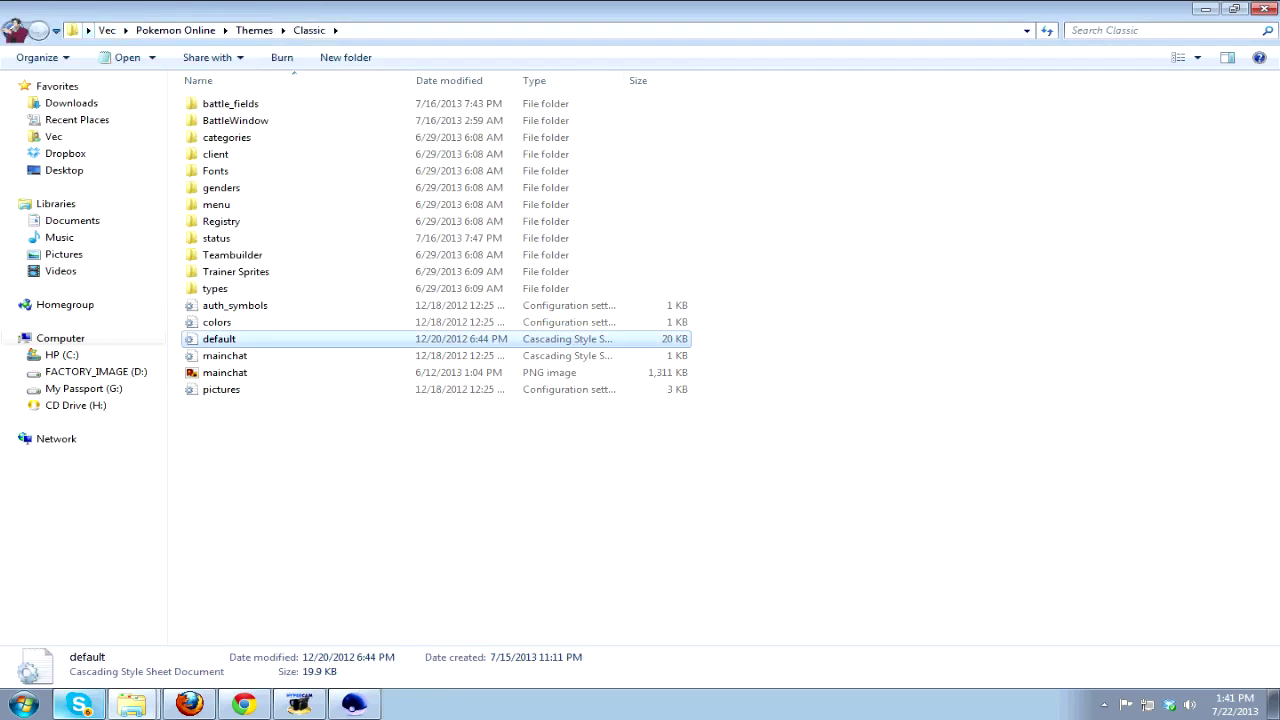
# Open the default style sheet of the Dark Classic theme in Notepad.
pyautogui.click(38, 30)
pyautogui.doubleClick(349, 121)
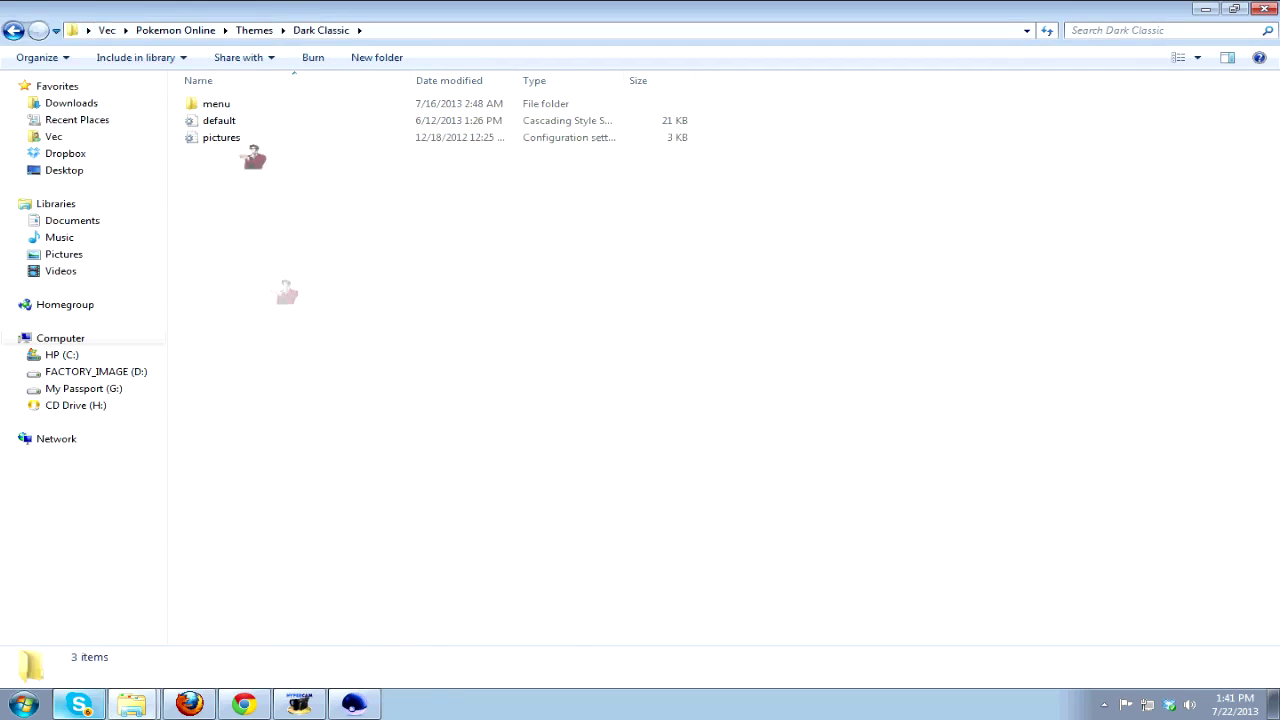
pyautogui.click(246, 121)
pyautogui.doubleClick(246, 121)
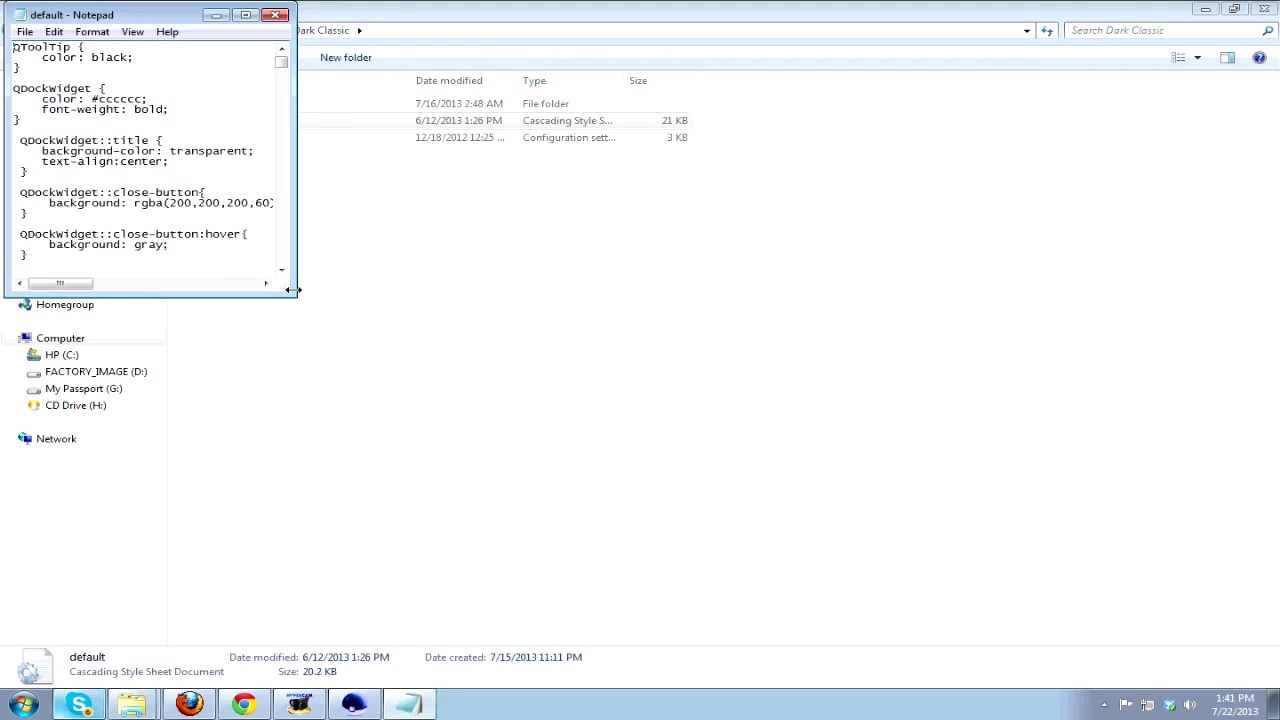
# Look through the Dark Classic style sheet and search it for "pw", with the Find dialog moved clear of the text.
pyautogui.hotkey('ctrl', 'f')
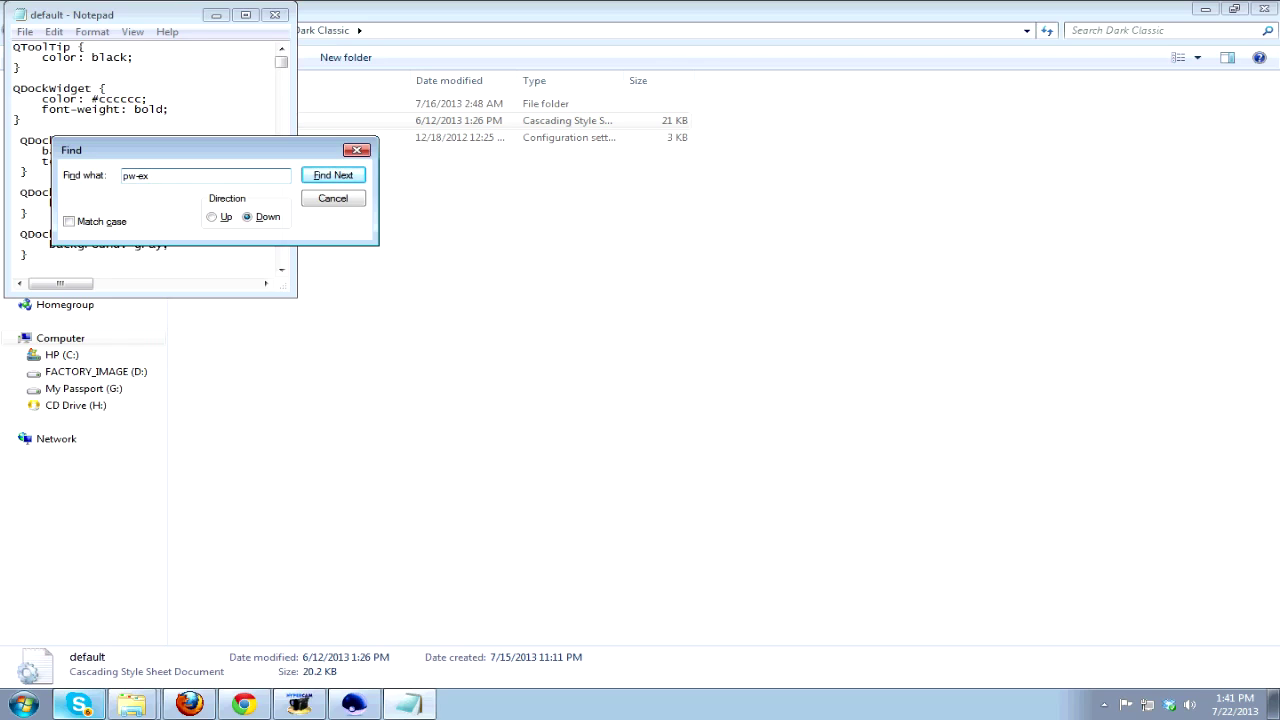
pyautogui.moveTo(224, 147); pyautogui.dragTo(542, 157)
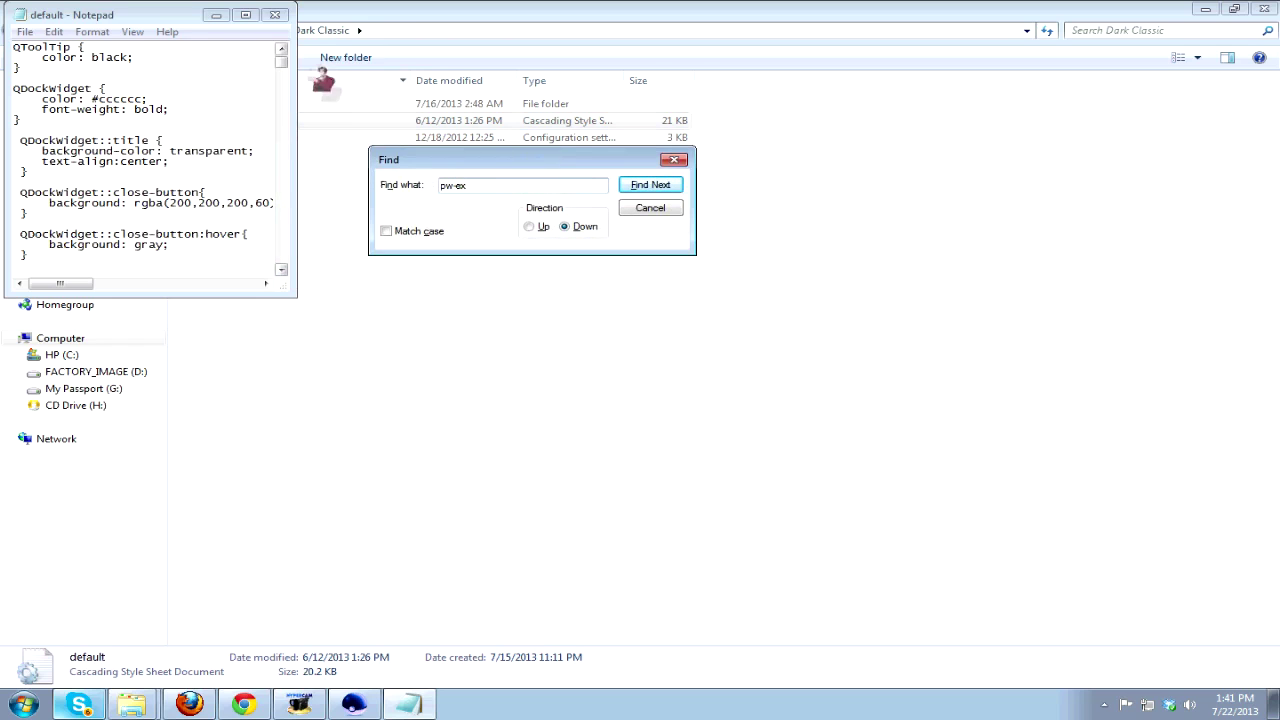
pyautogui.moveTo(286, 58); pyautogui.dragTo(318, 192)
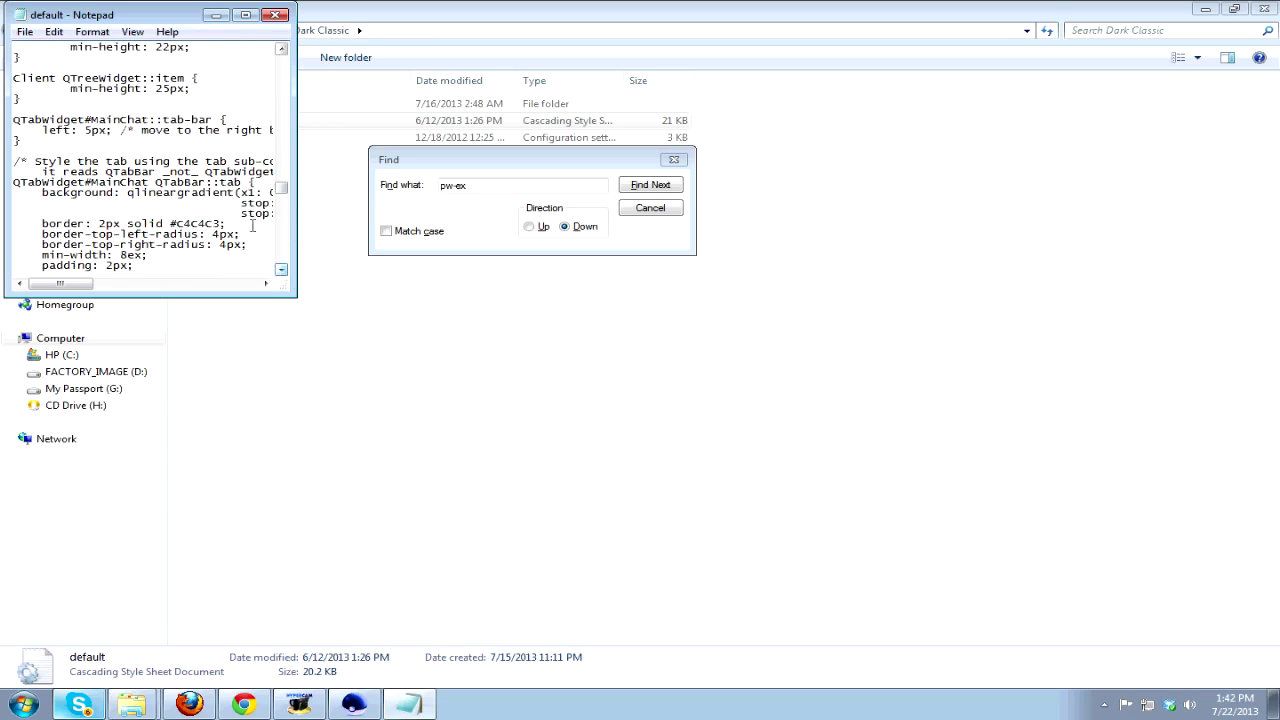
pyautogui.click(553, 205)
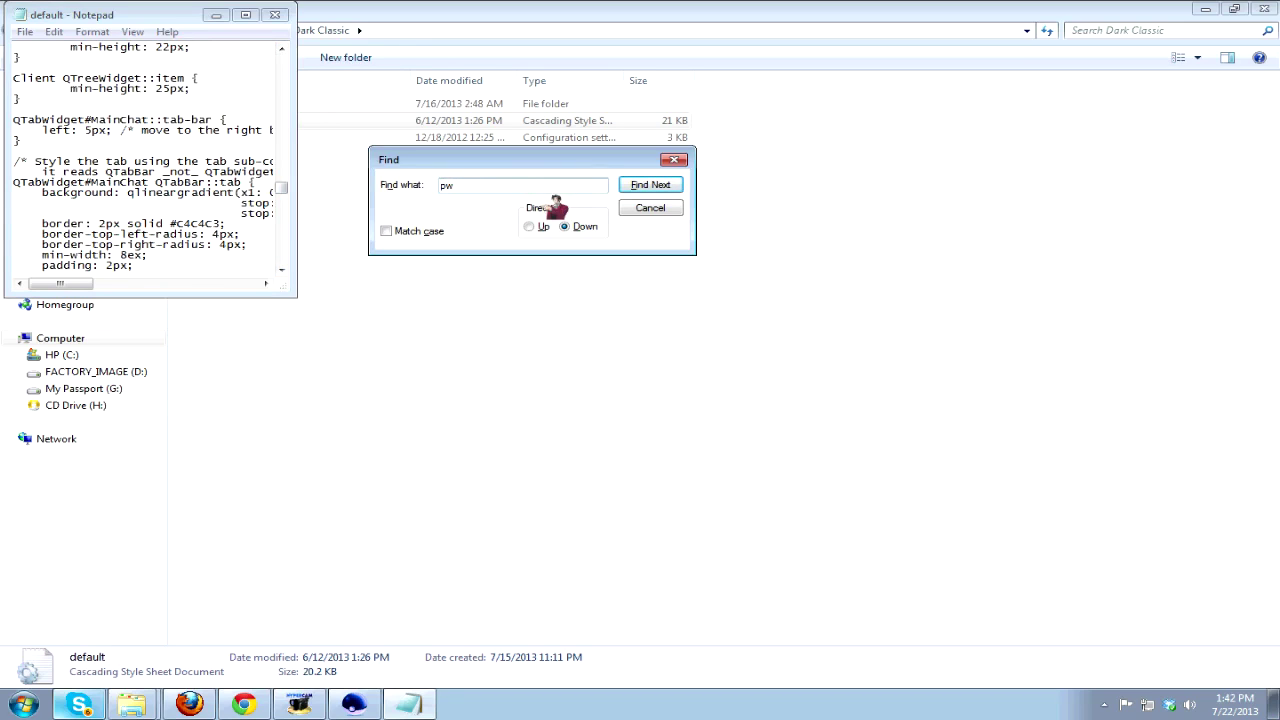
pyautogui.press('Return')
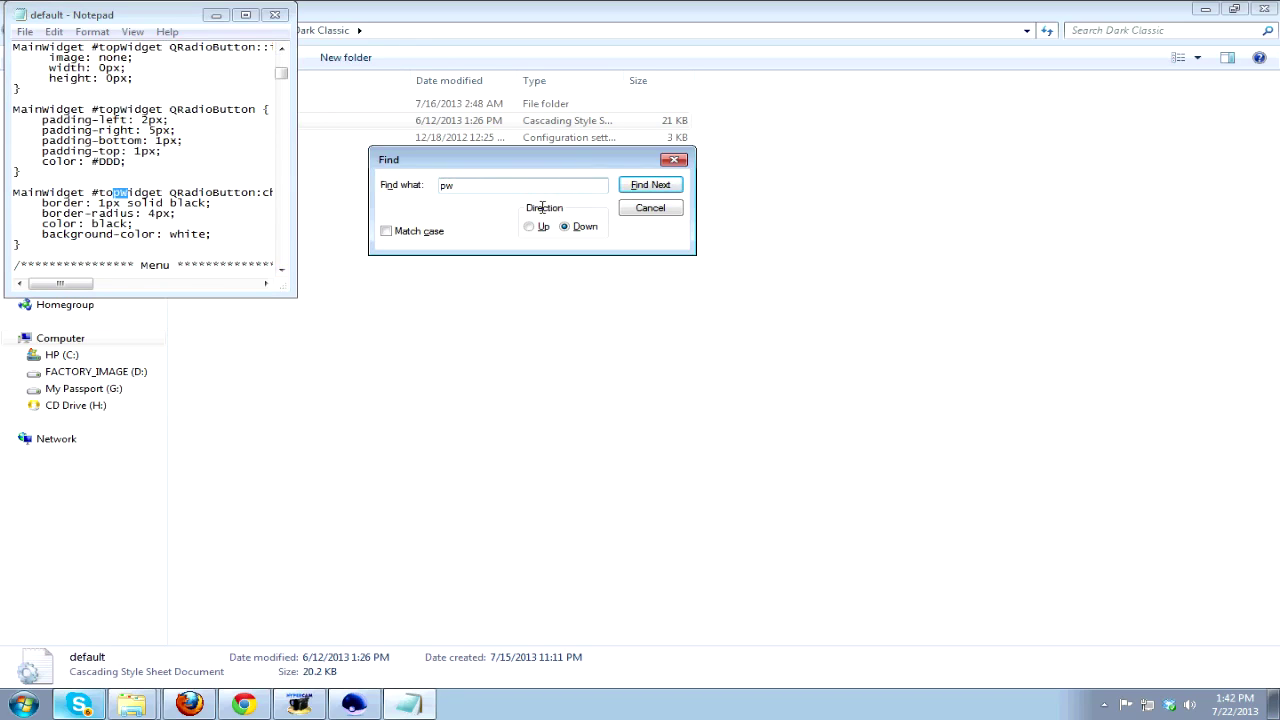
# Step through the remaining "pw" matches down to the TeamBuilder font rule, then close the style sheet and the Dark Classic folder.
pyautogui.press('Return')
pyautogui.press('Return')
pyautogui.press('Return')
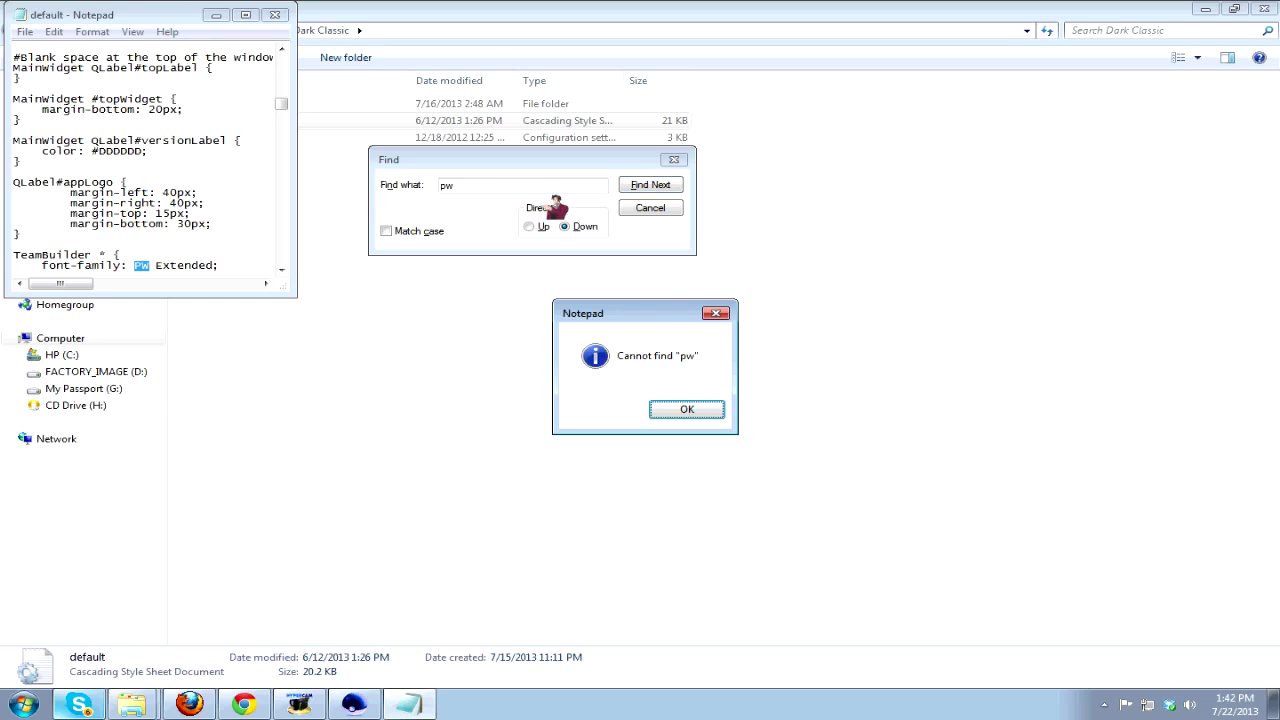
pyautogui.click(705, 410)
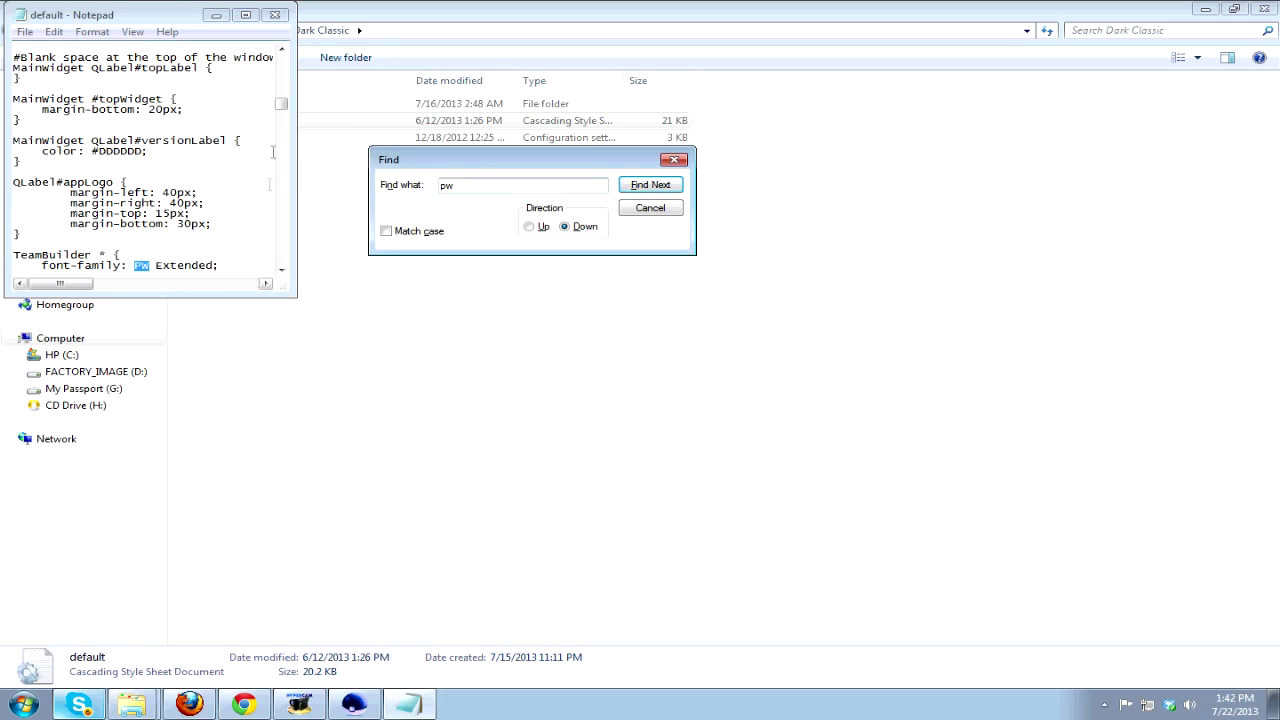
pyautogui.click(281, 269)
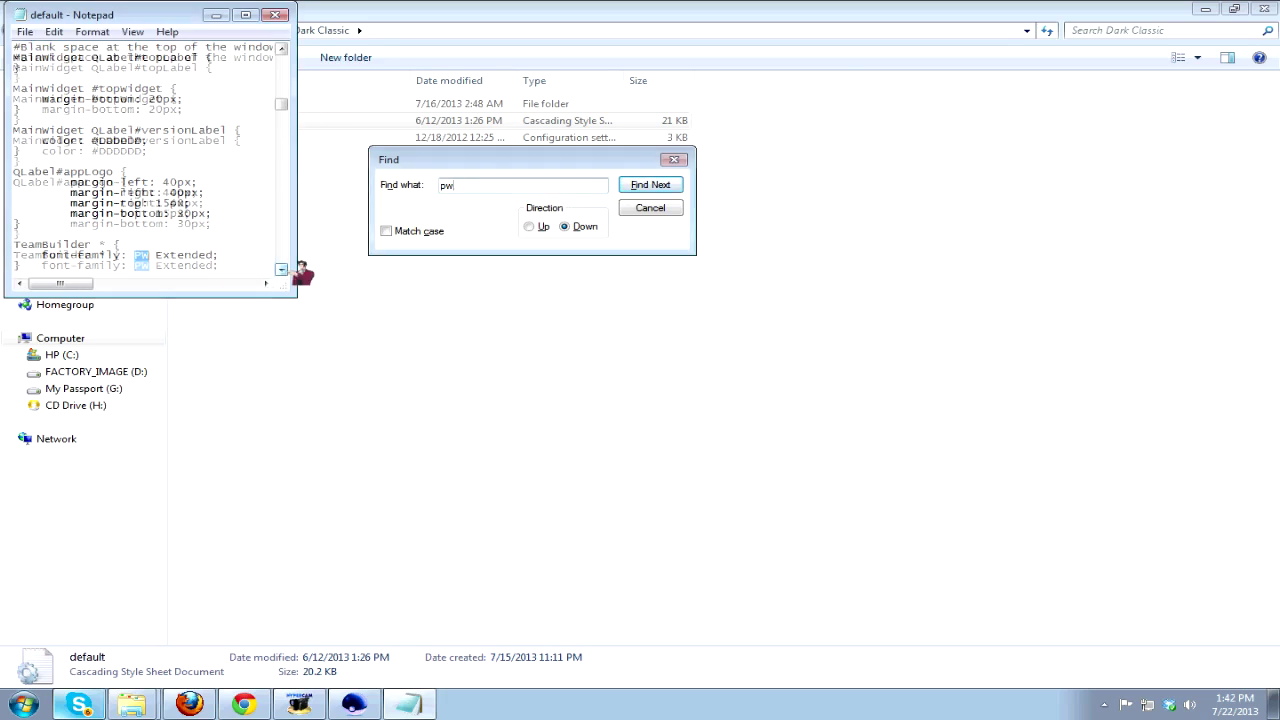
pyautogui.click(281, 269)
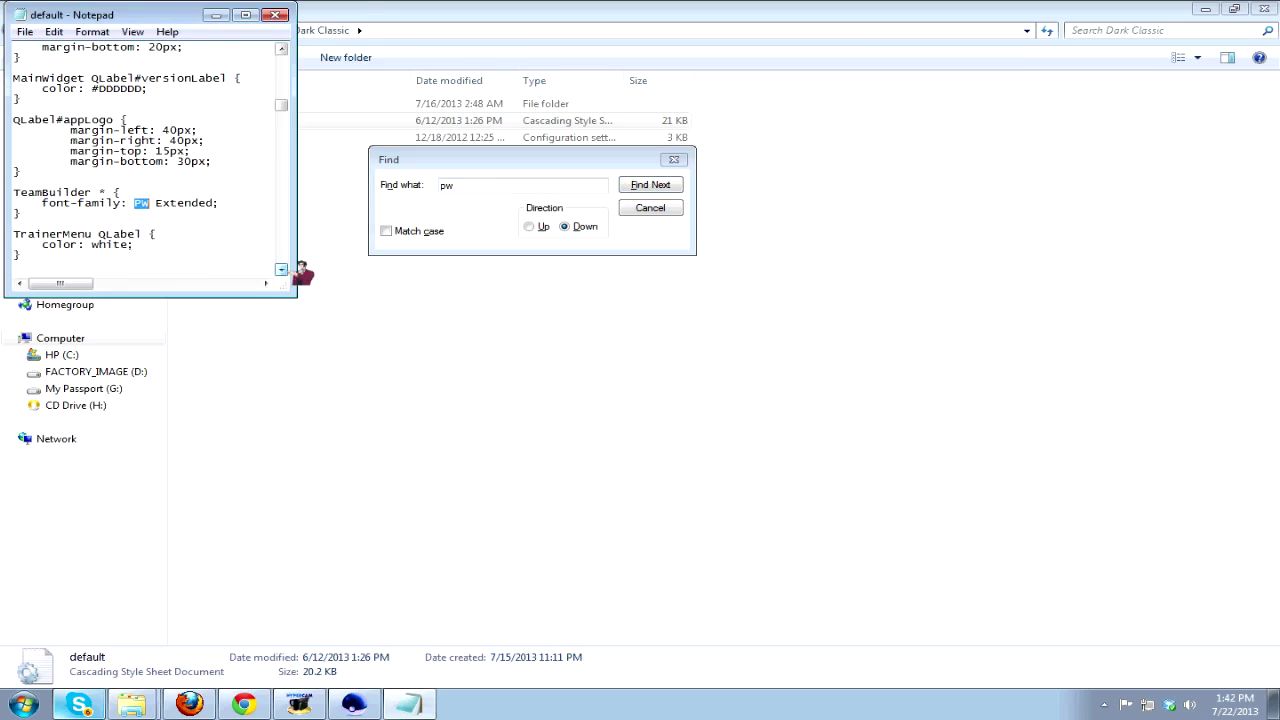
pyautogui.click(276, 14)
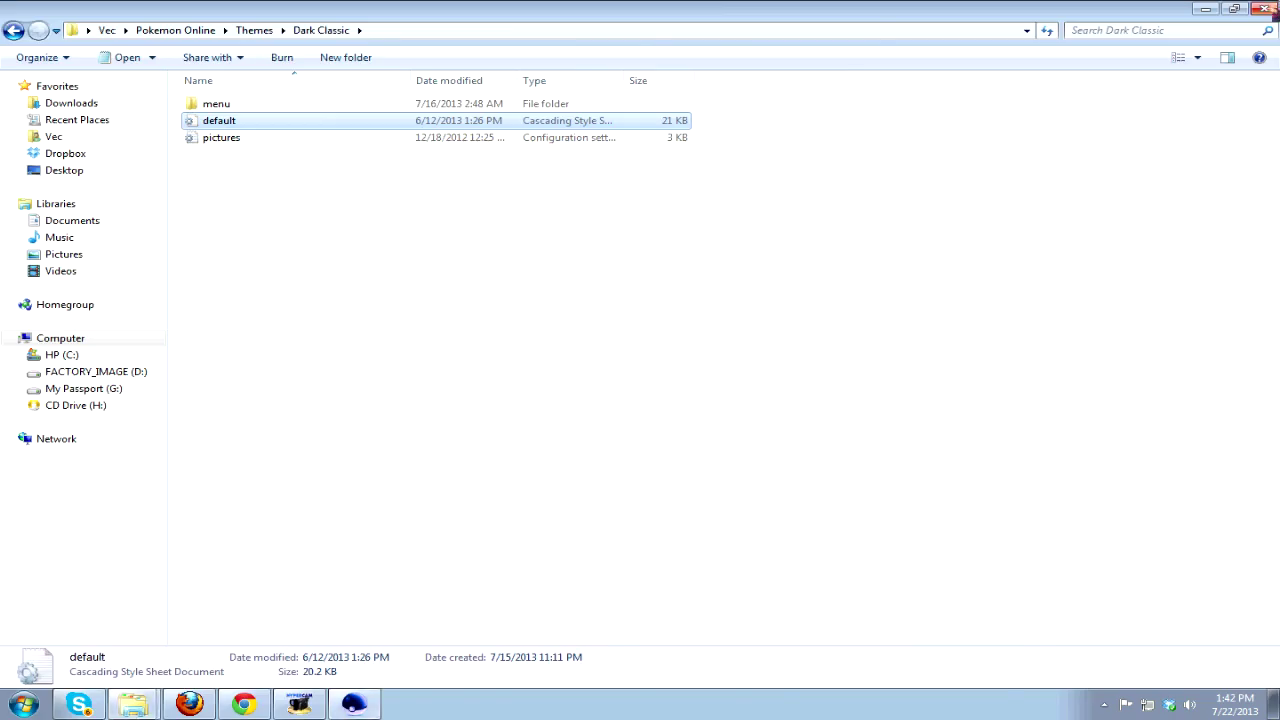
pyautogui.click(1264, 9)
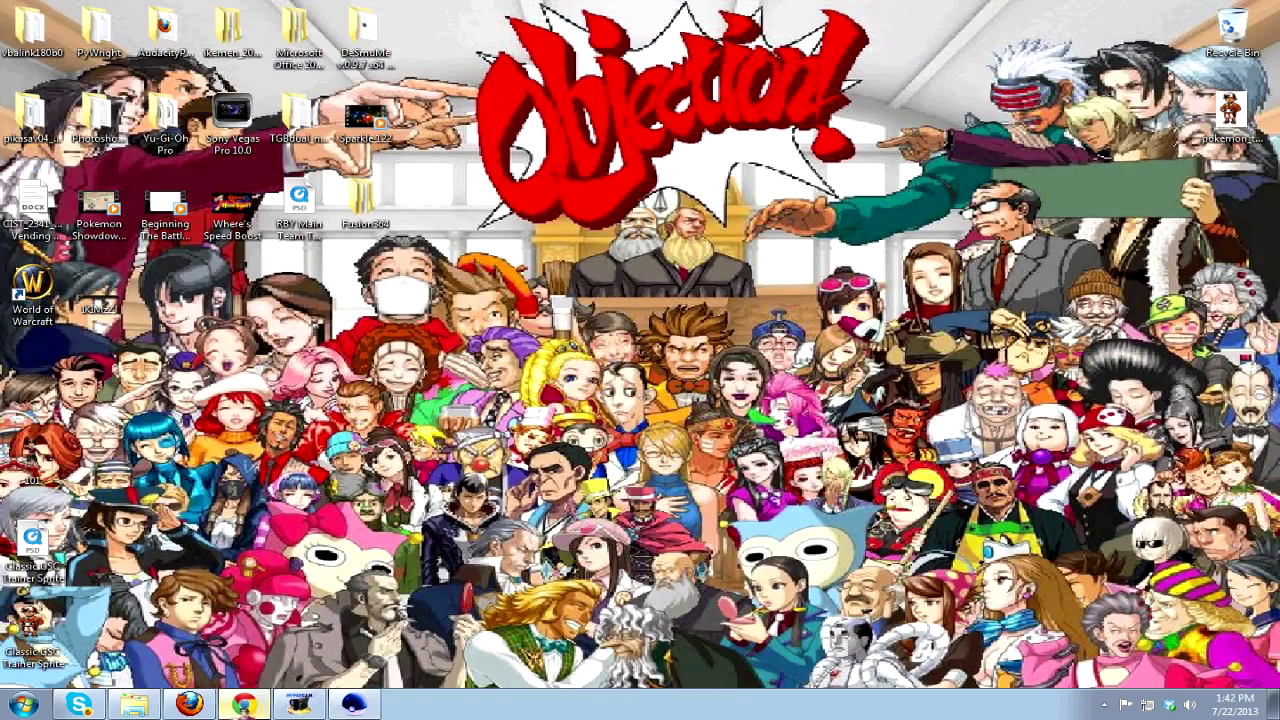
# Switch to Pokemon Showdown in Chrome and view the style extension's options for the installed Pokemon Showdown Dark [B2W2 Style].
pyautogui.click(243, 705)
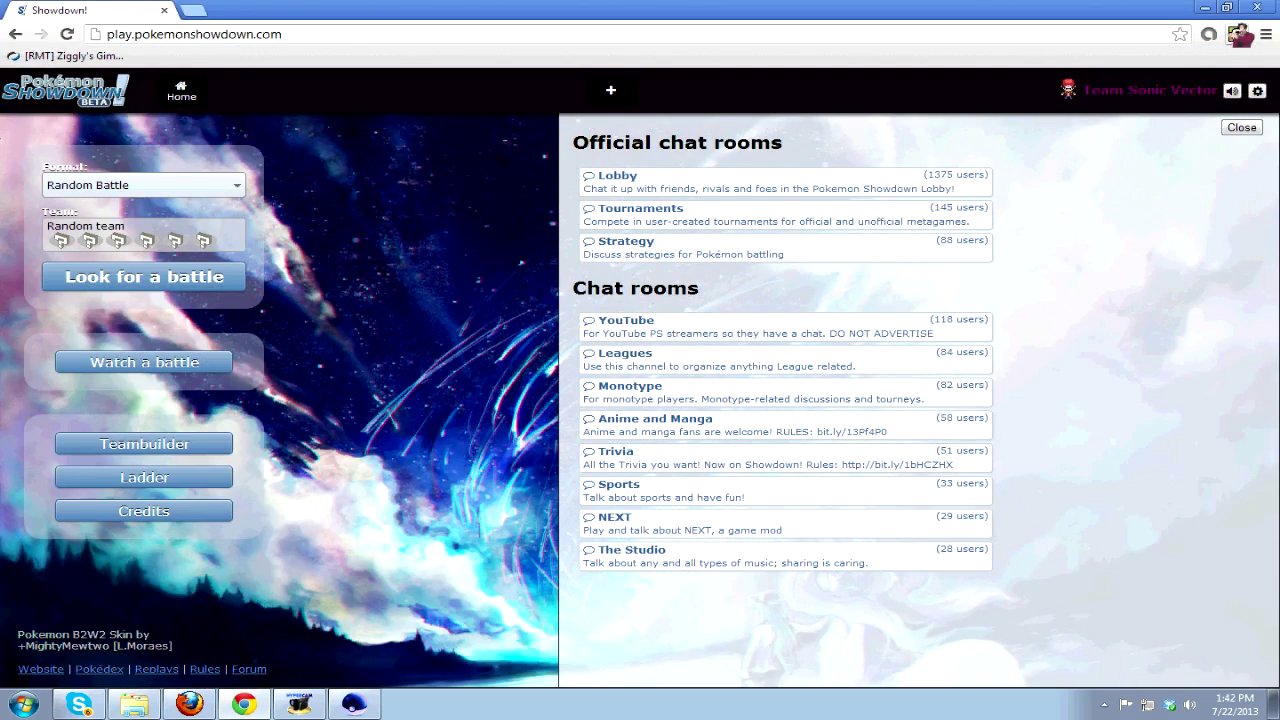
pyautogui.click(1238, 34)
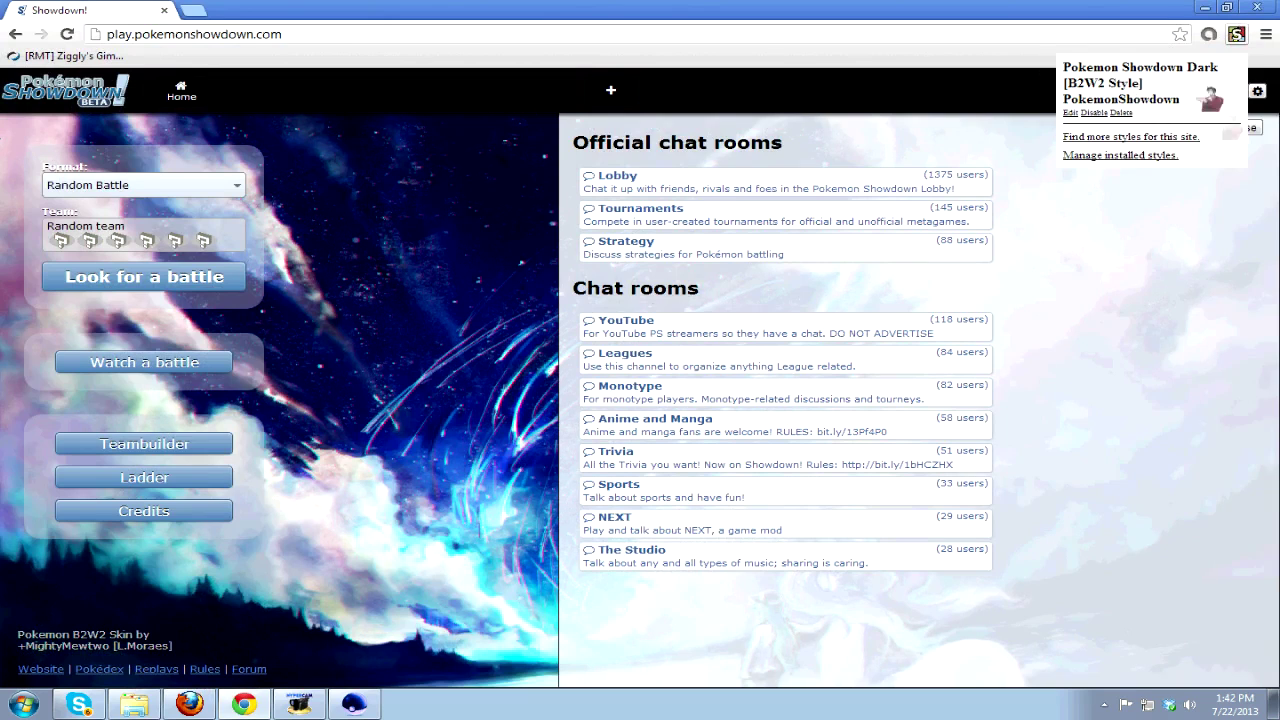
pyautogui.press('Escape')
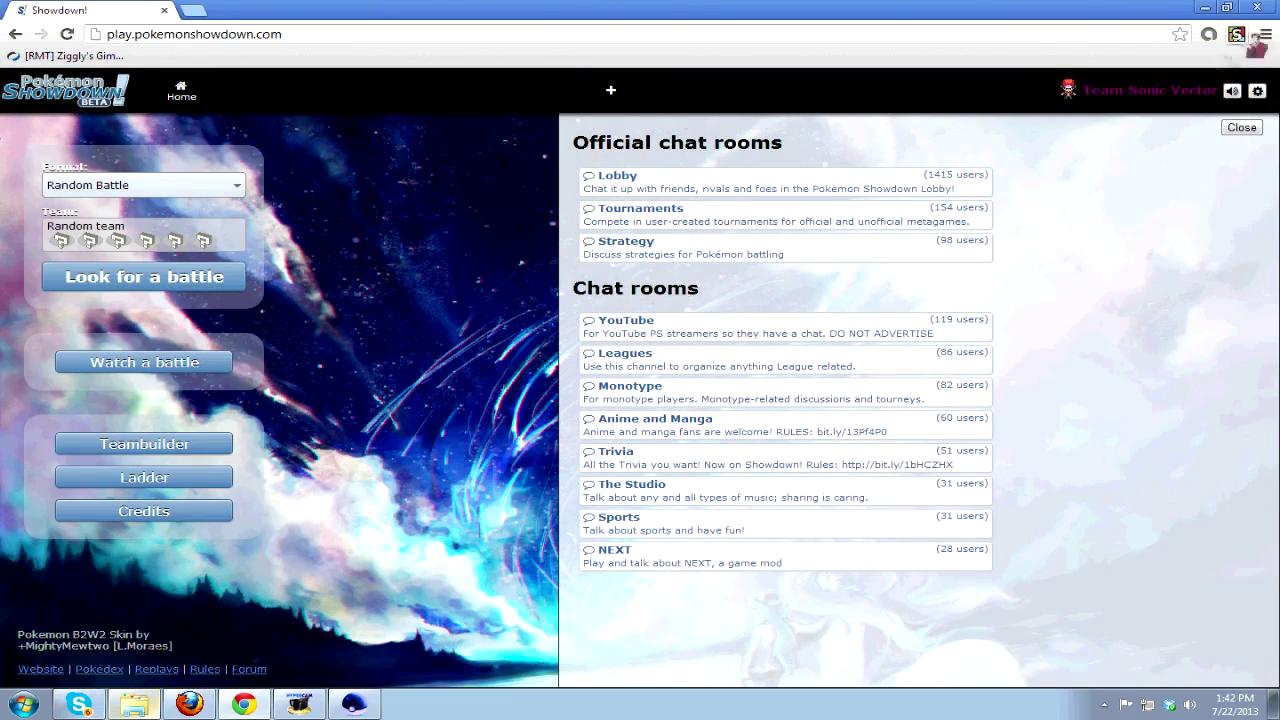
pyautogui.click(1237, 34)
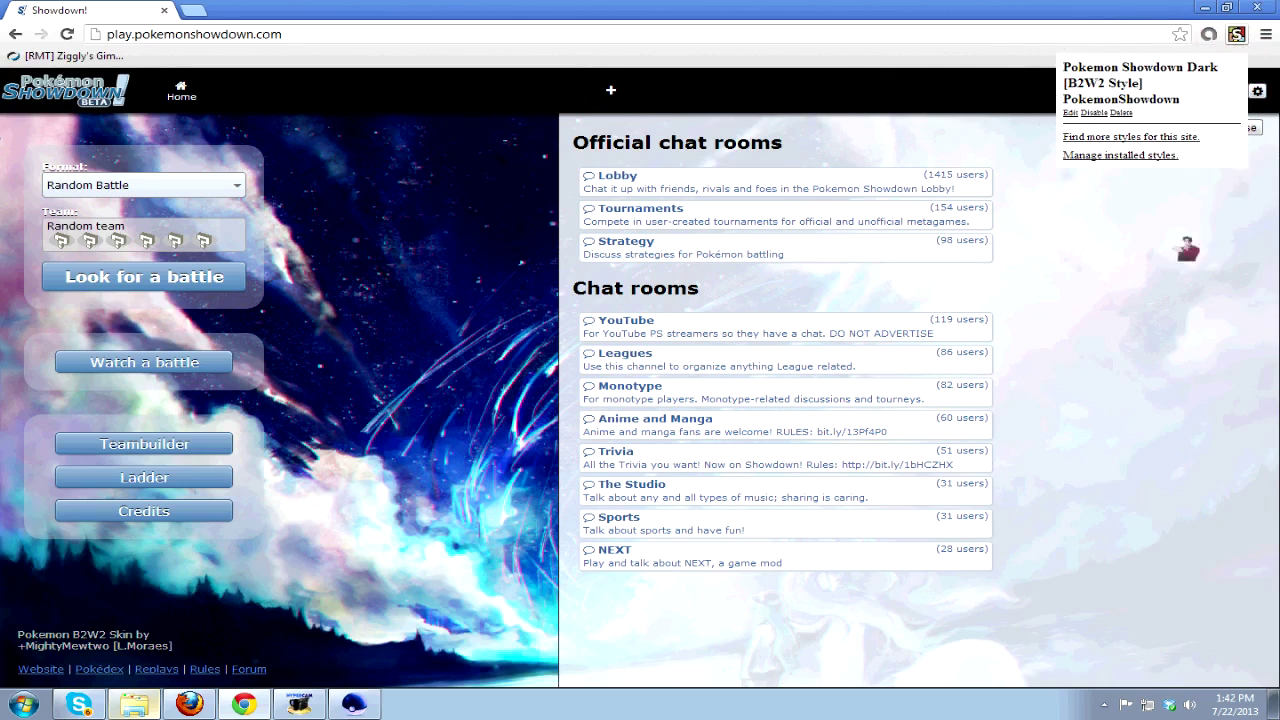
pyautogui.click(1188, 250)
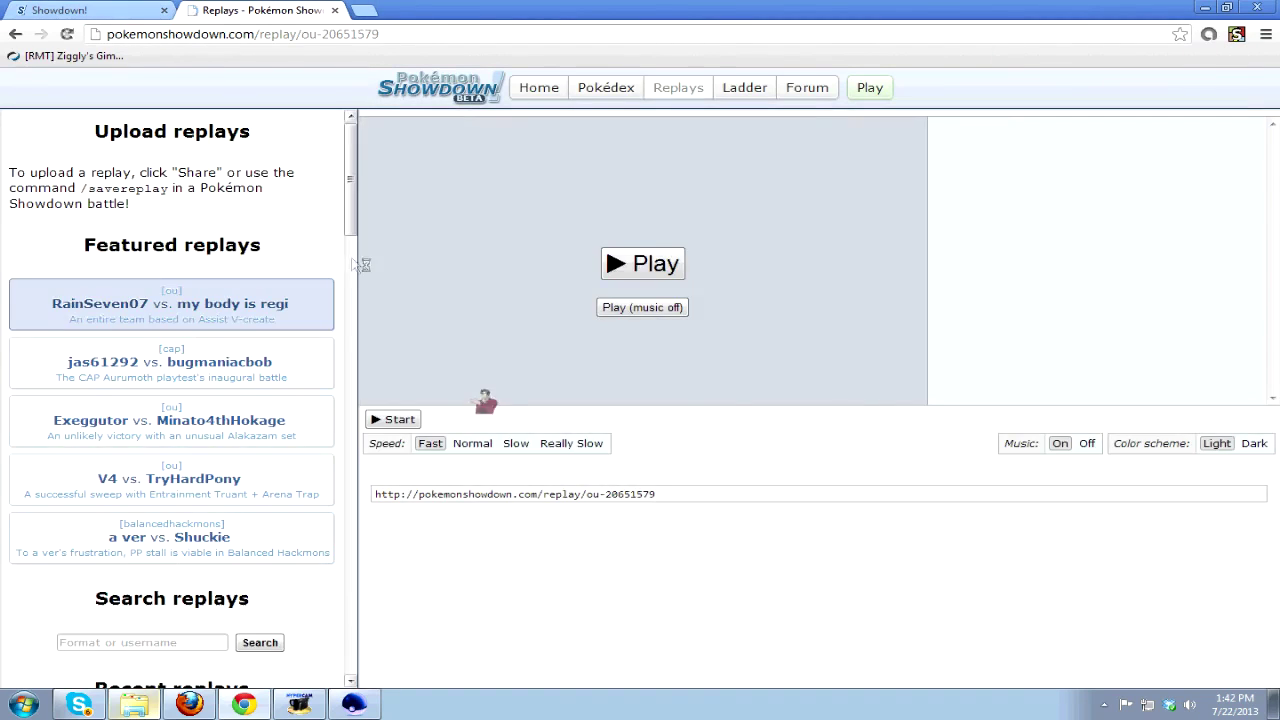
# Inspect the battle area of the featured OU replay in the developer tools, then return to the replay list and close its page.
pyautogui.rightClick(845, 311)
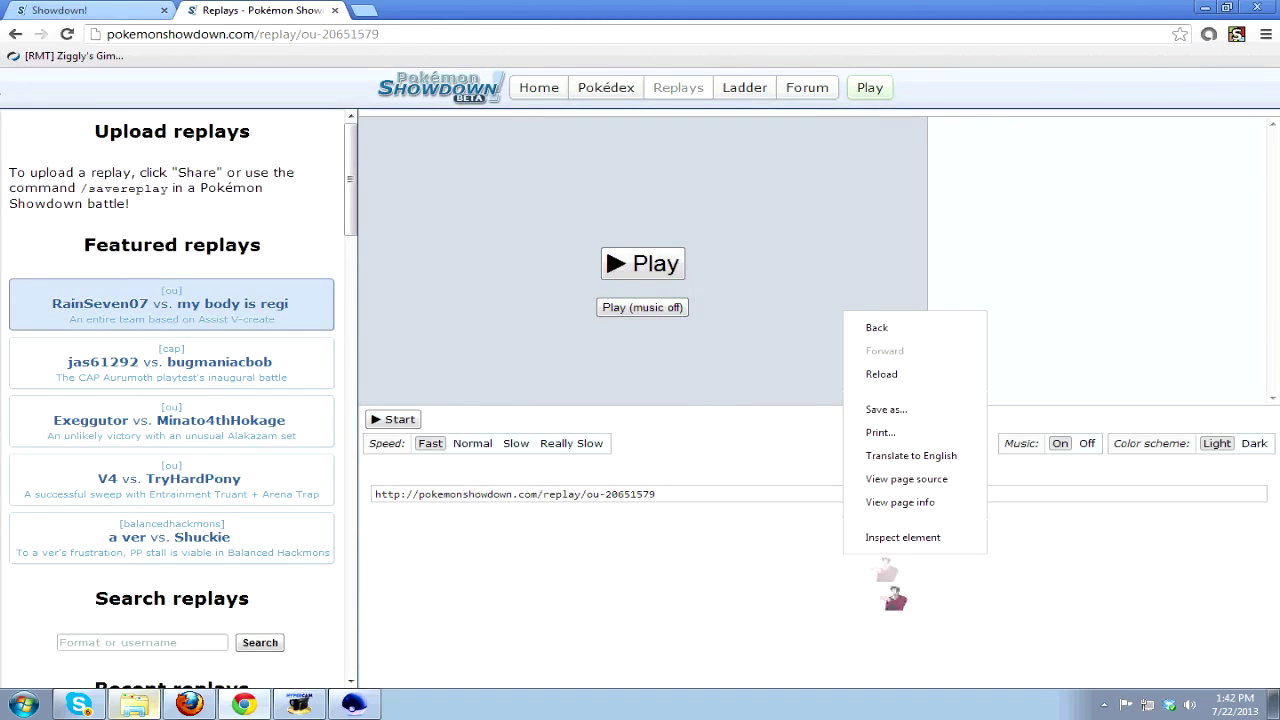
pyautogui.click(912, 537)
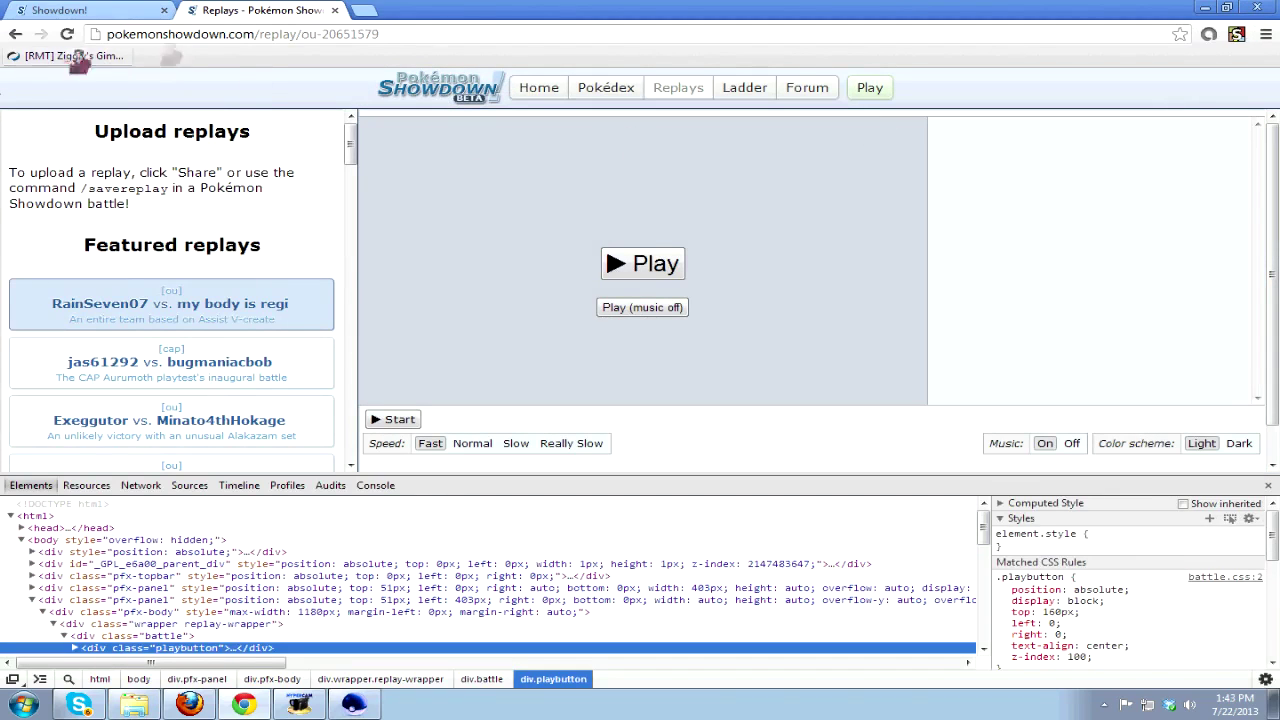
pyautogui.hotkey('alt', 'Left')
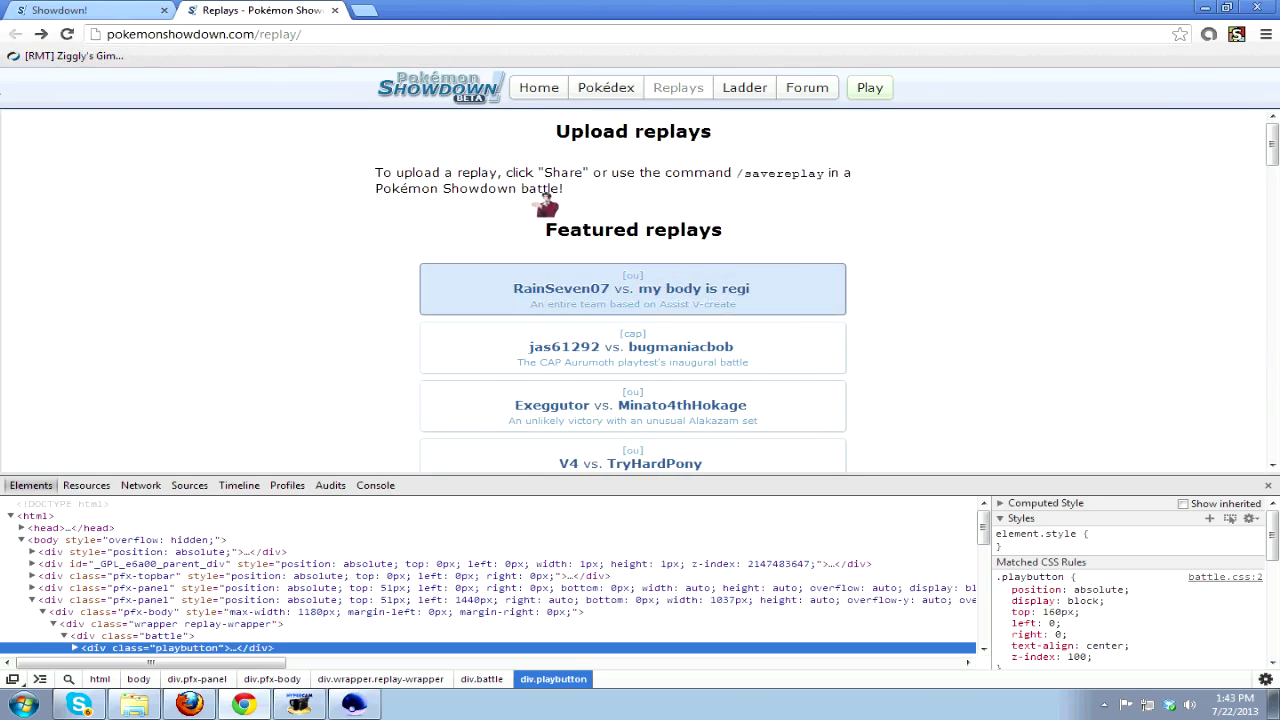
pyautogui.press('F12')
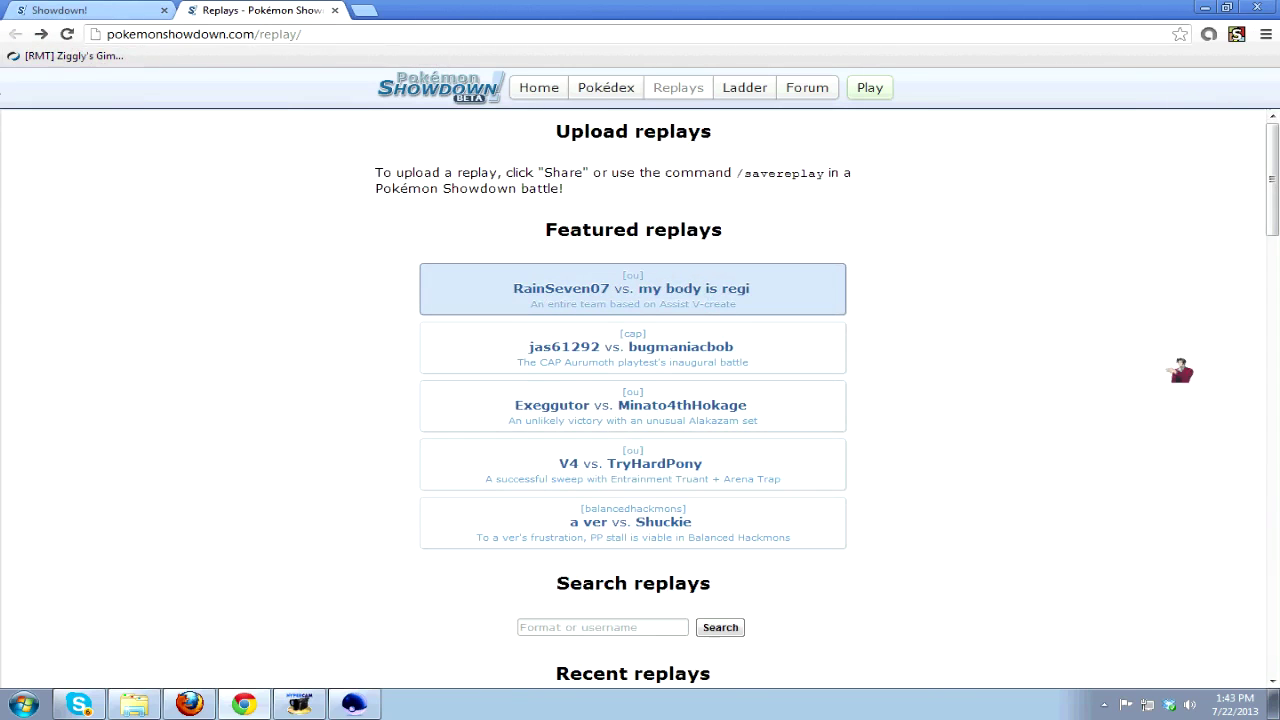
pyautogui.click(334, 10)
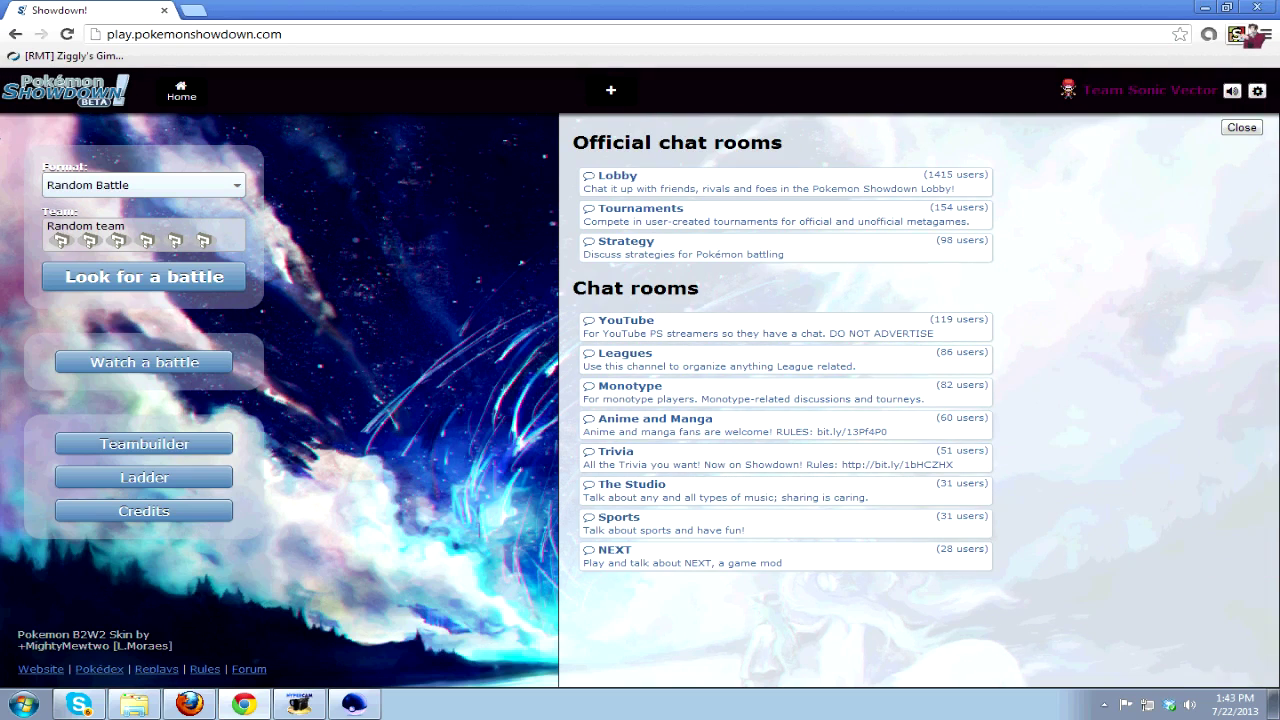
# Open the Pokemon Showdown Dark [B2W2 Style] for editing and highlight the .backdrop:before rule in its code.
pyautogui.click(1237, 34)
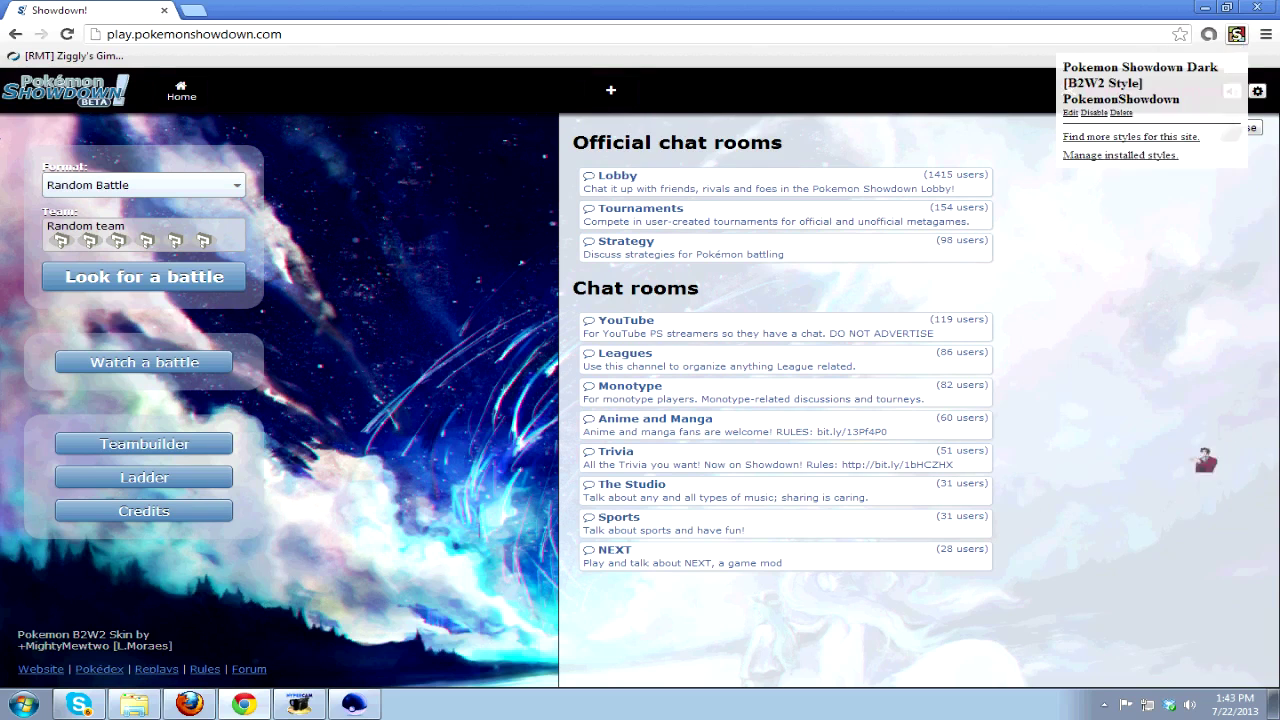
pyautogui.click(1070, 113)
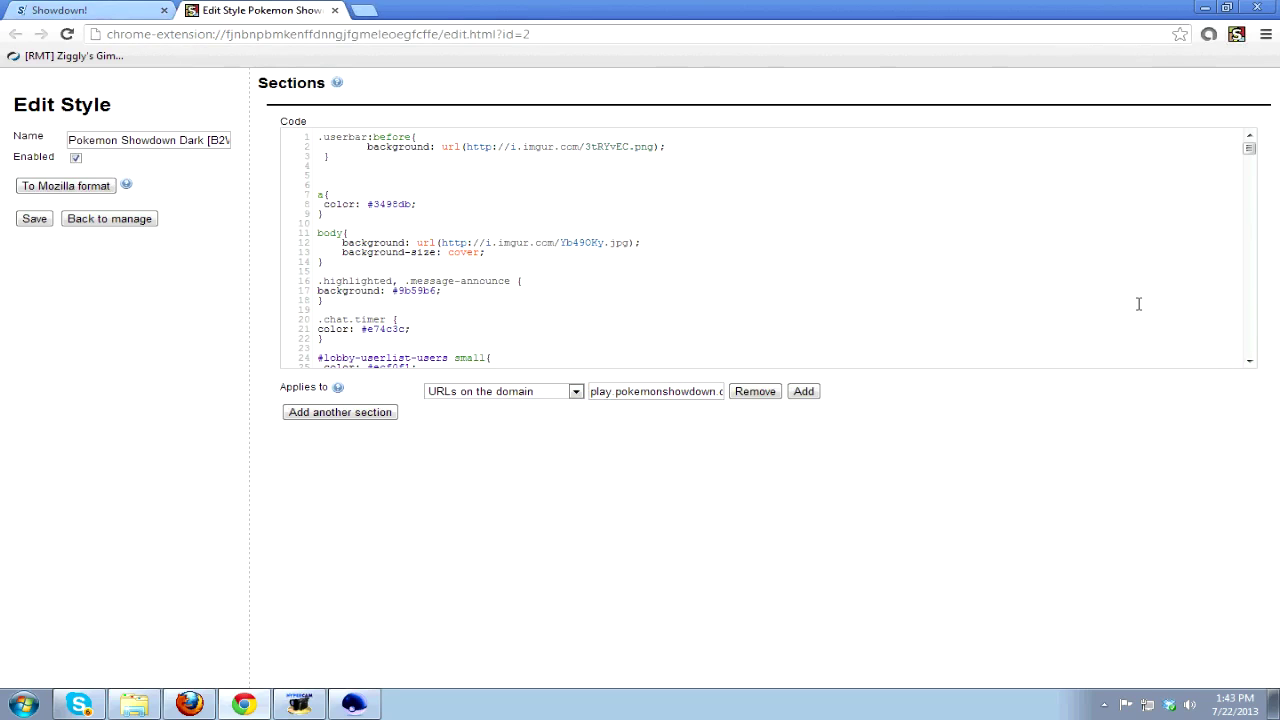
pyautogui.scroll(-3, 1155, 339)
pyautogui.scroll(-5, 846, 253)
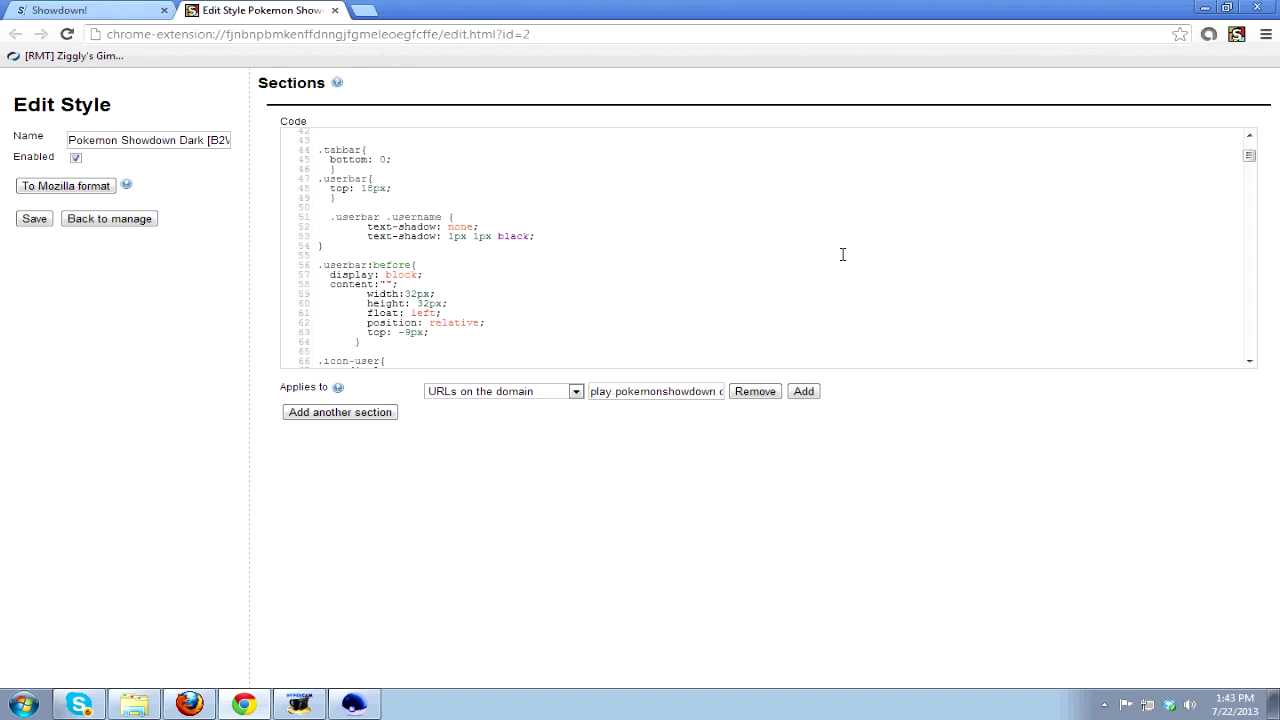
pyautogui.scroll(5, 845, 253)
pyautogui.scroll(-3, 843, 254)
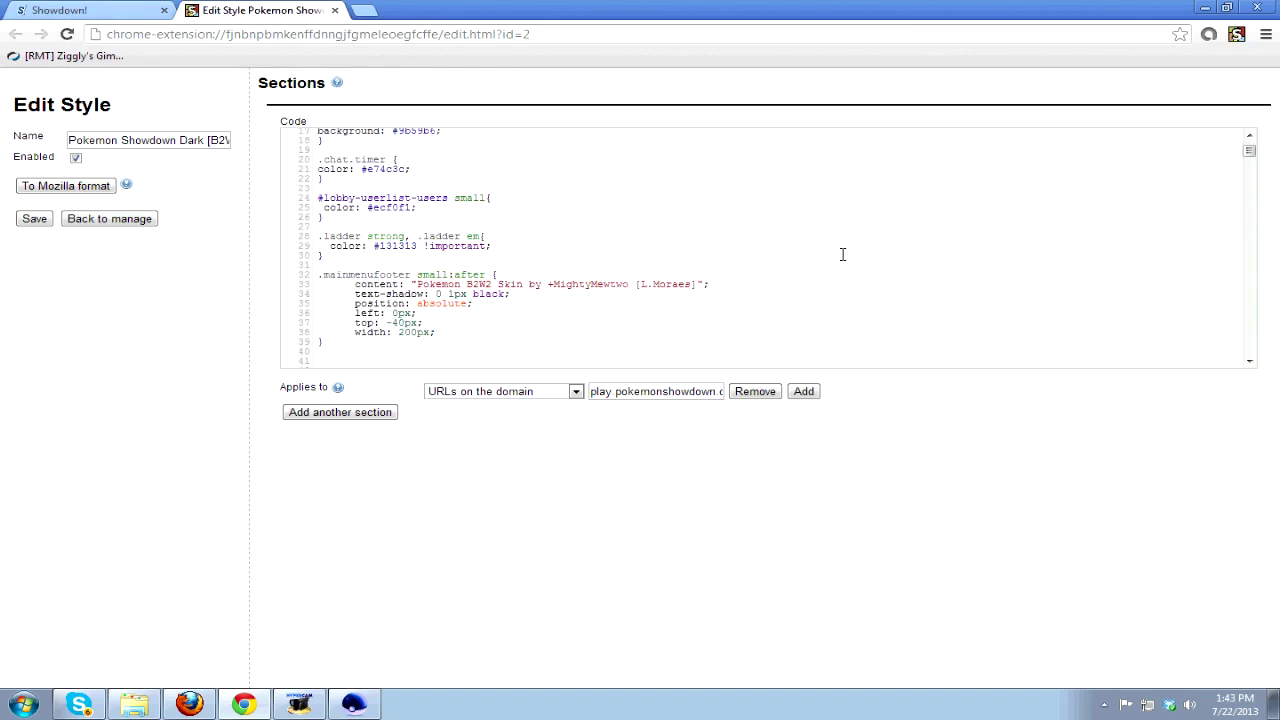
pyautogui.scroll(5, 842, 254)
pyautogui.scroll(-20, 853, 265)
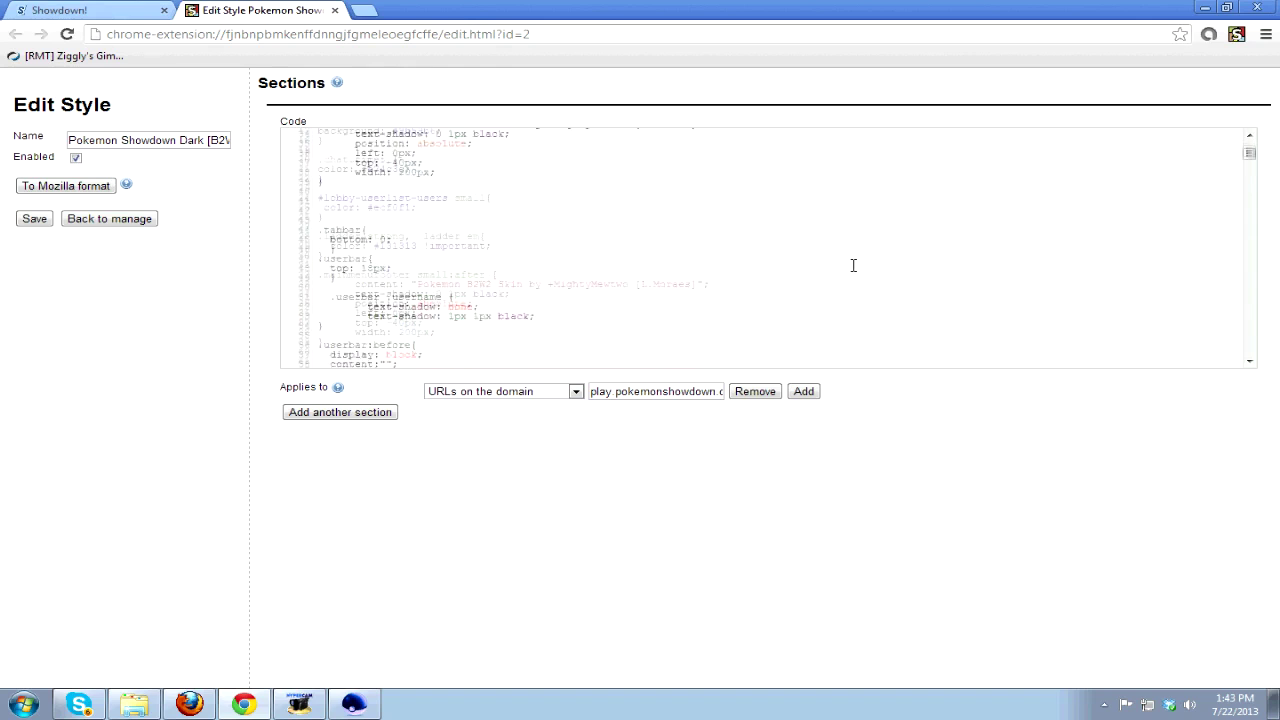
pyautogui.scroll(-20, 853, 265)
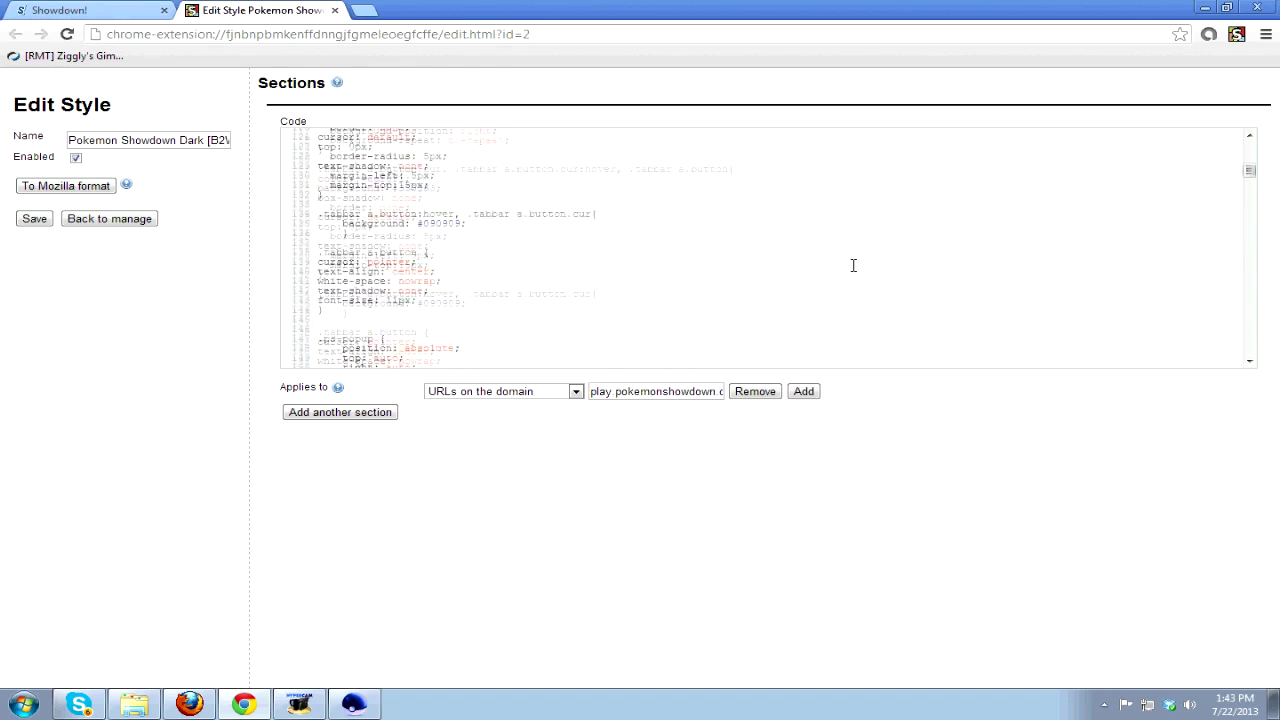
pyautogui.scroll(-20, 853, 265)
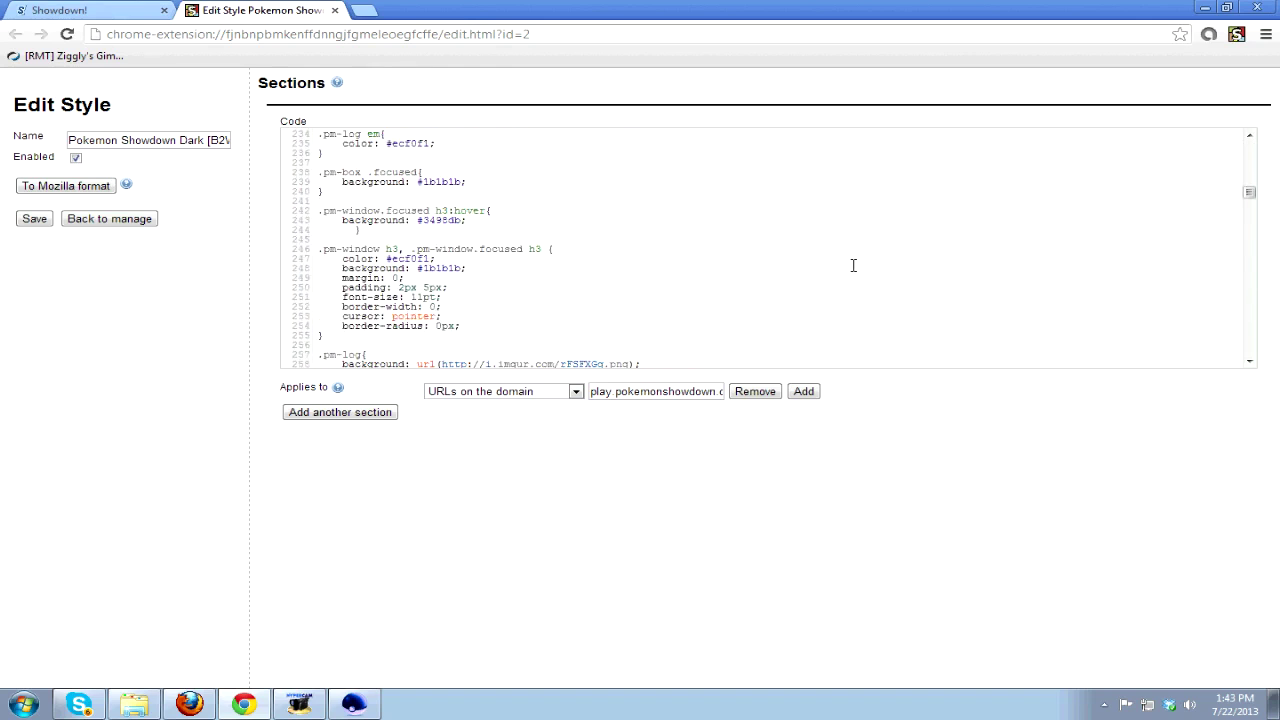
pyautogui.scroll(-20, 853, 265)
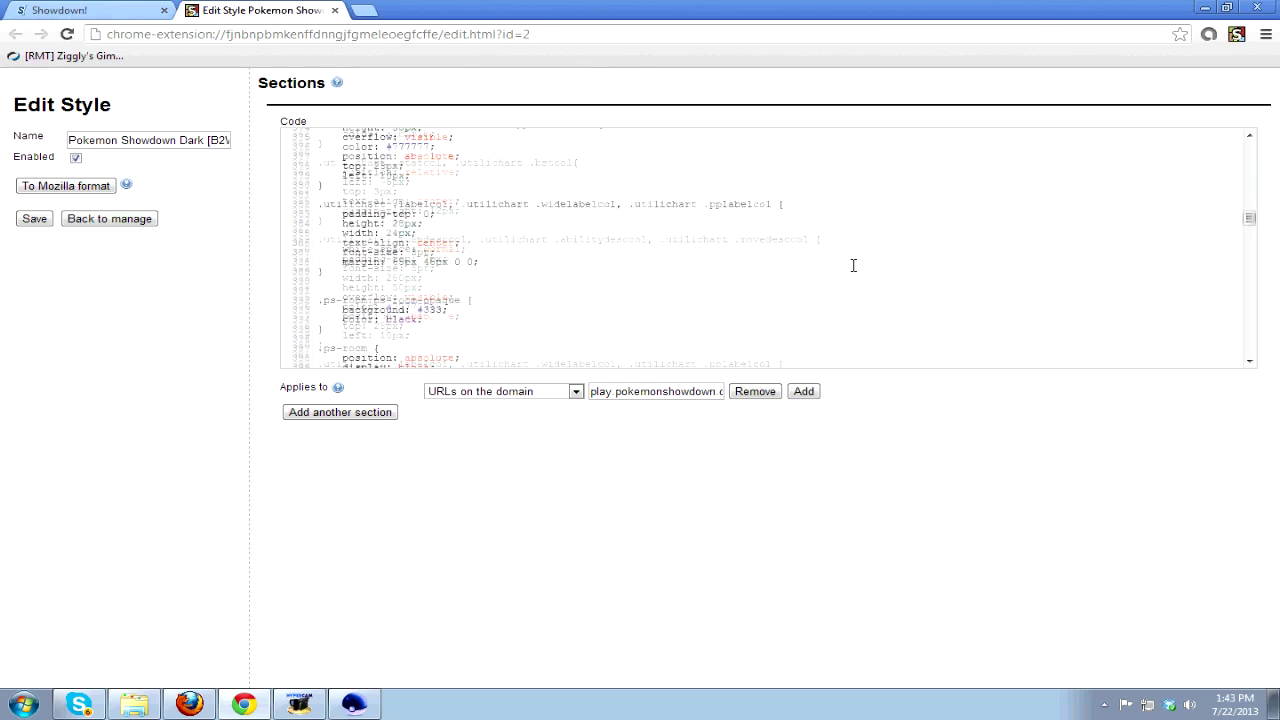
pyautogui.scroll(8, 853, 265)
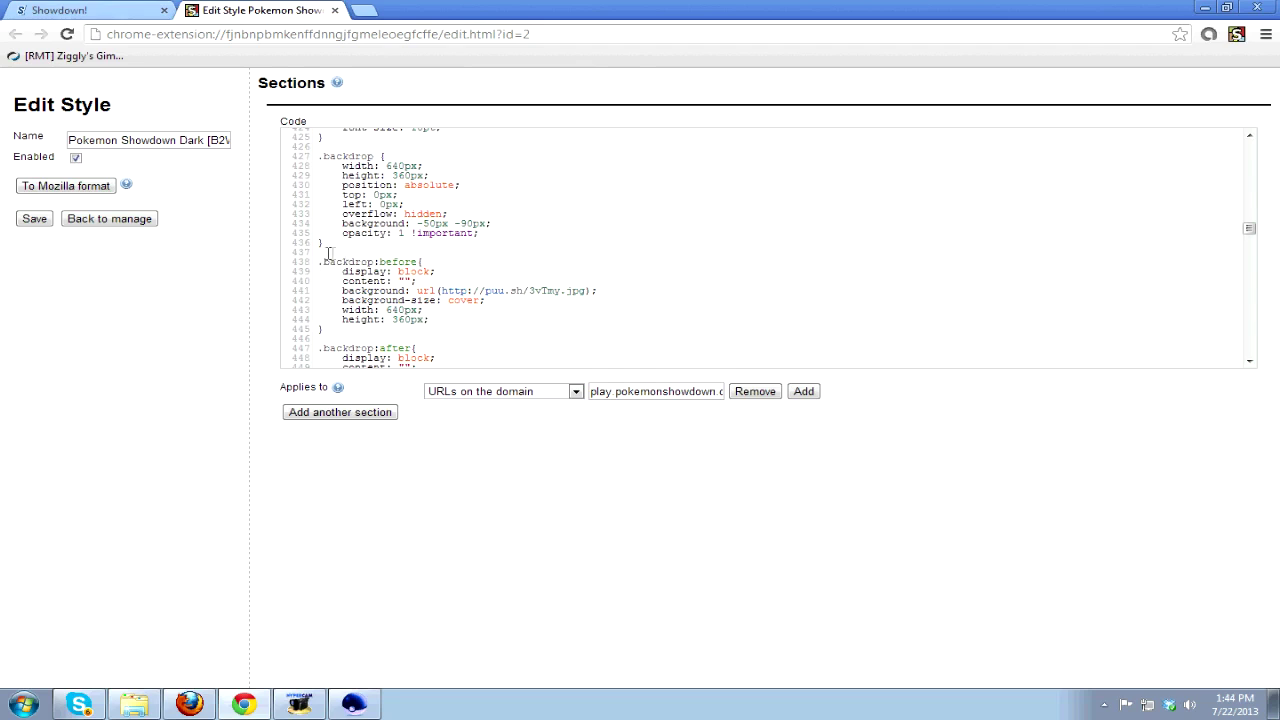
pyautogui.moveTo(377, 265); pyautogui.dragTo(460, 322)
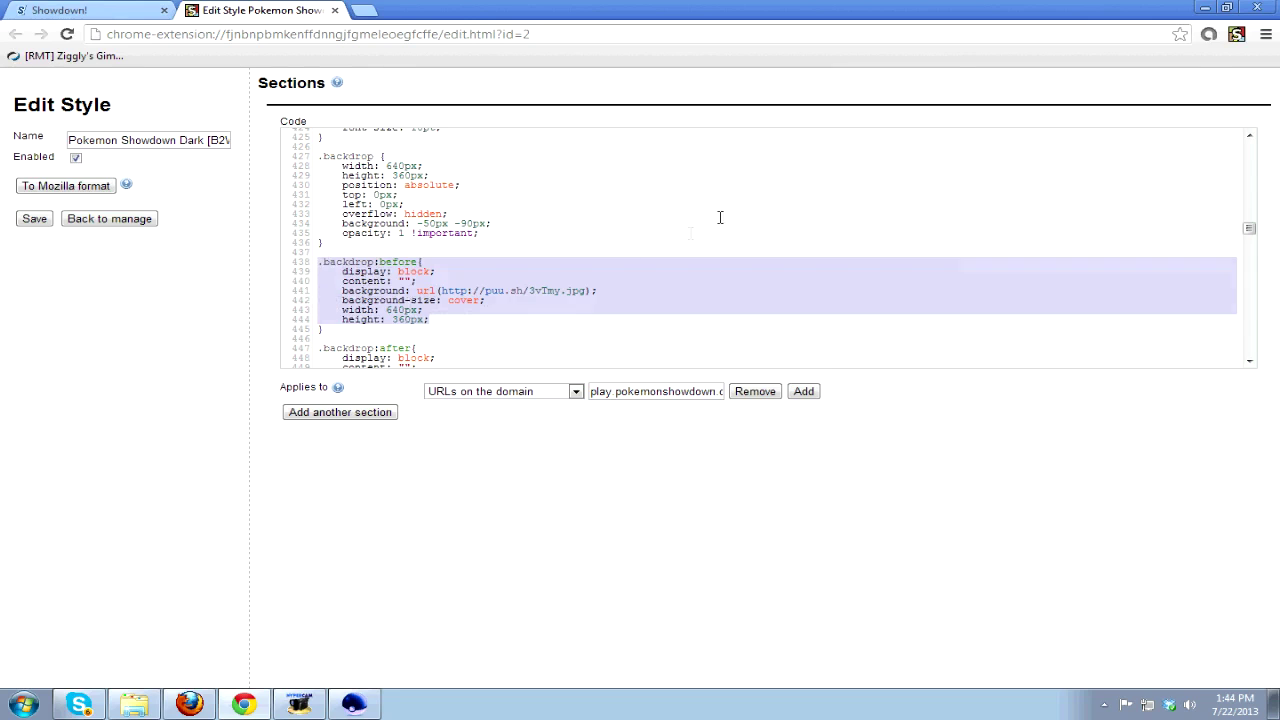
# Examine the .backdrop, .backdrop:before and .backdrop:after rules that define the battle background image.
pyautogui.scroll(2, 720, 217)
pyautogui.scroll(-2, 722, 217)
pyautogui.scroll(1, 720, 218)
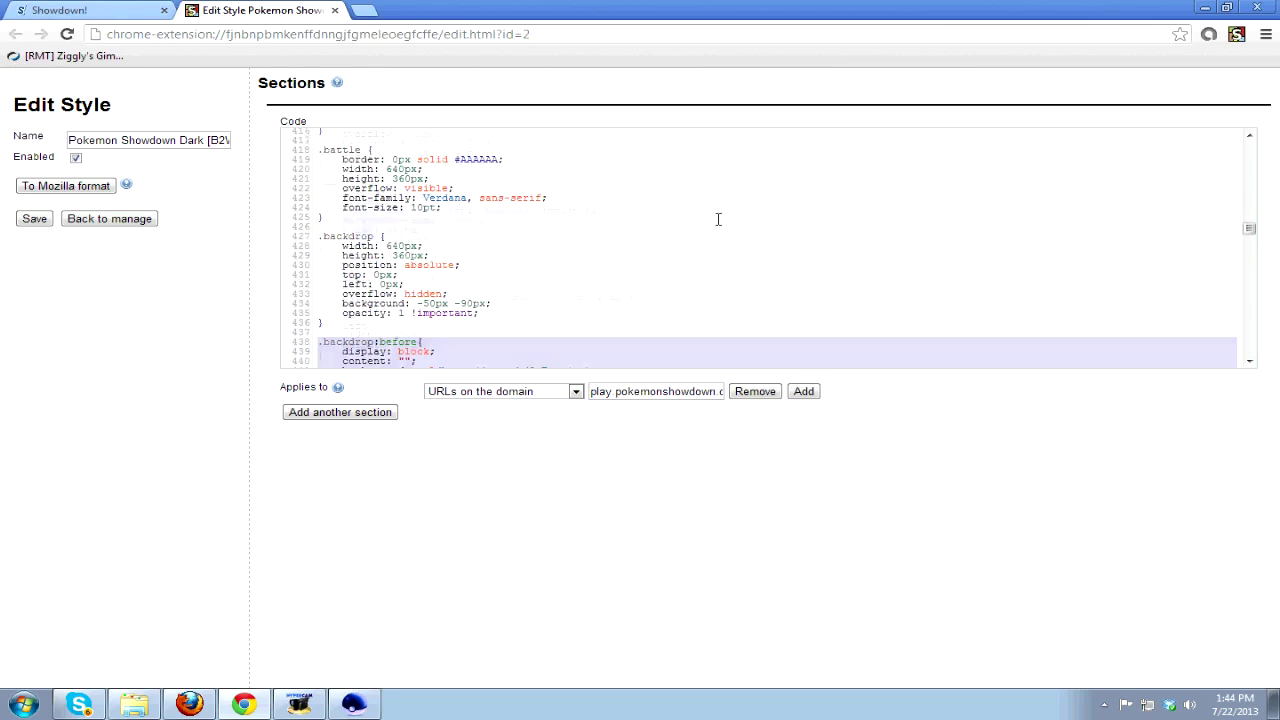
pyautogui.scroll(-1, 725, 235)
pyautogui.scroll(-1, 727, 241)
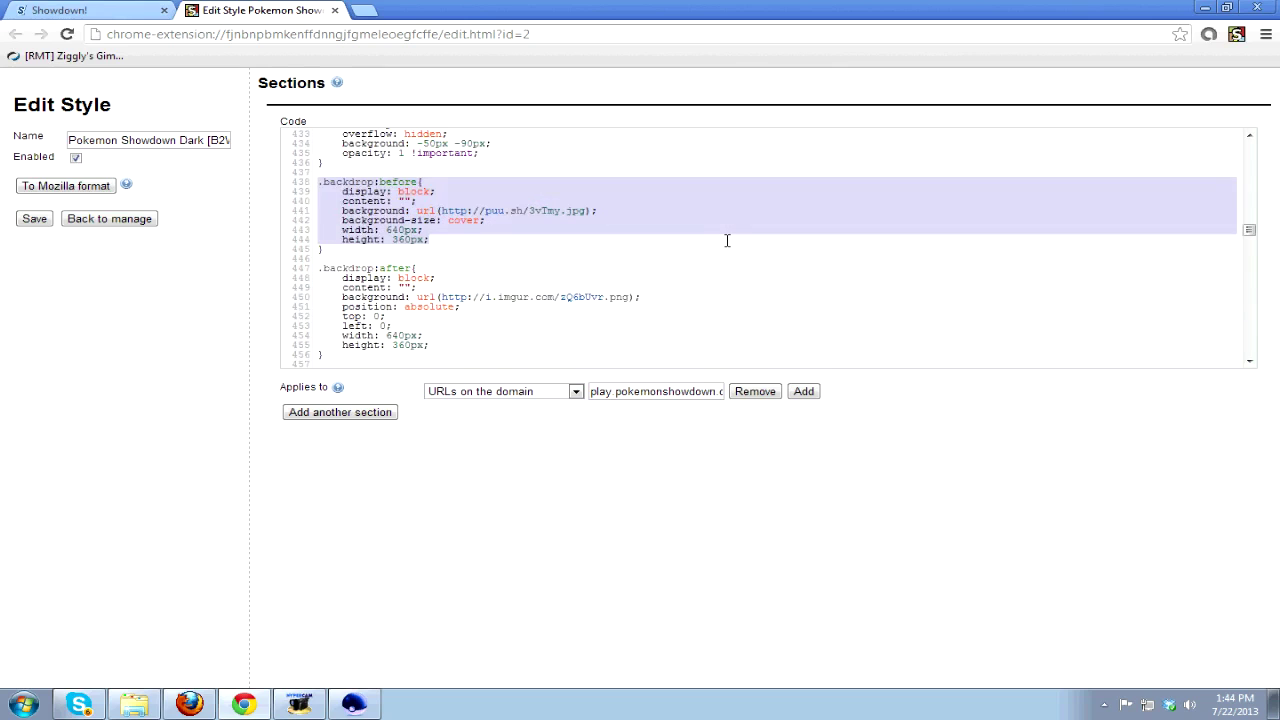
pyautogui.scroll(5, 727, 241)
pyautogui.scroll(-4, 730, 241)
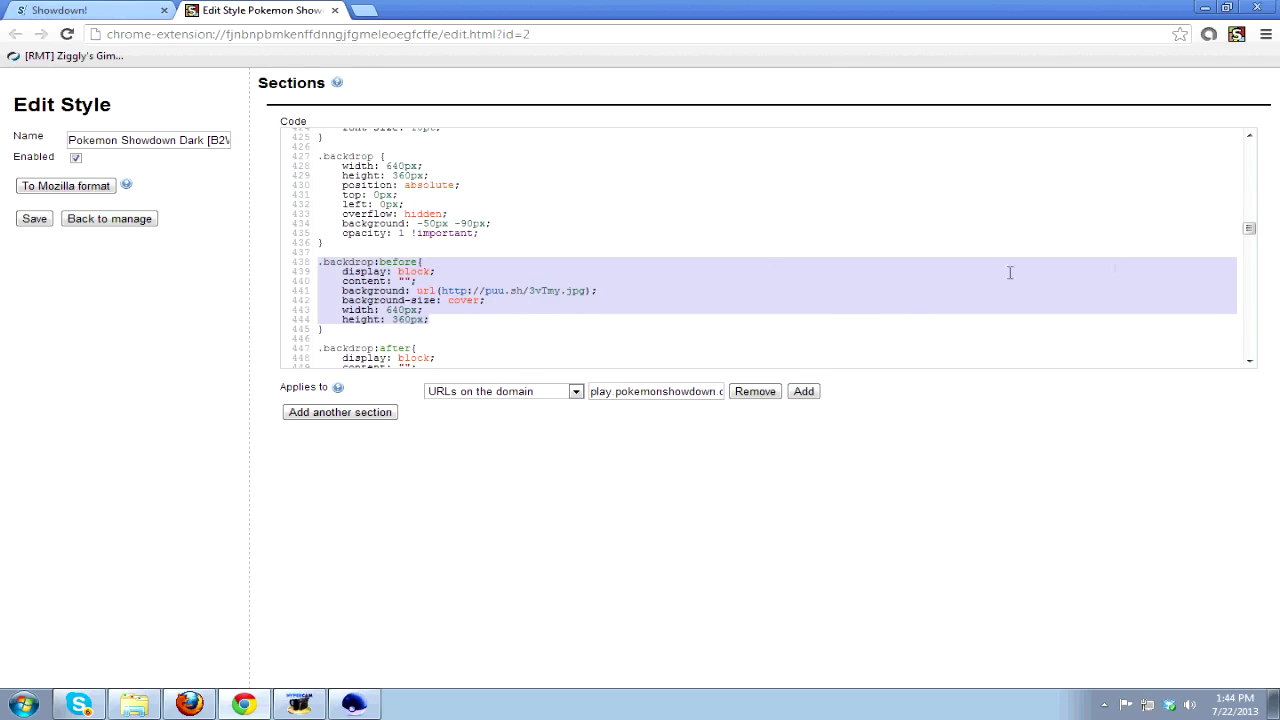
pyautogui.rightClick(690, 287)
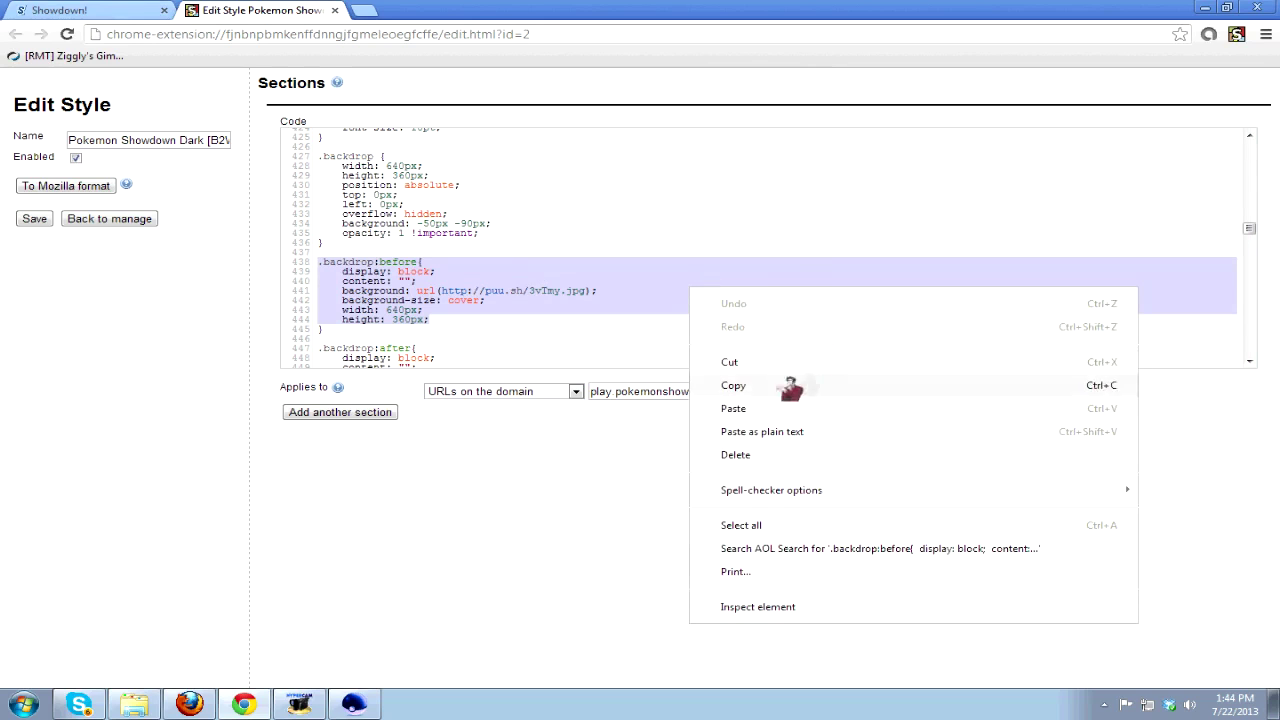
pyautogui.click(371, 606)
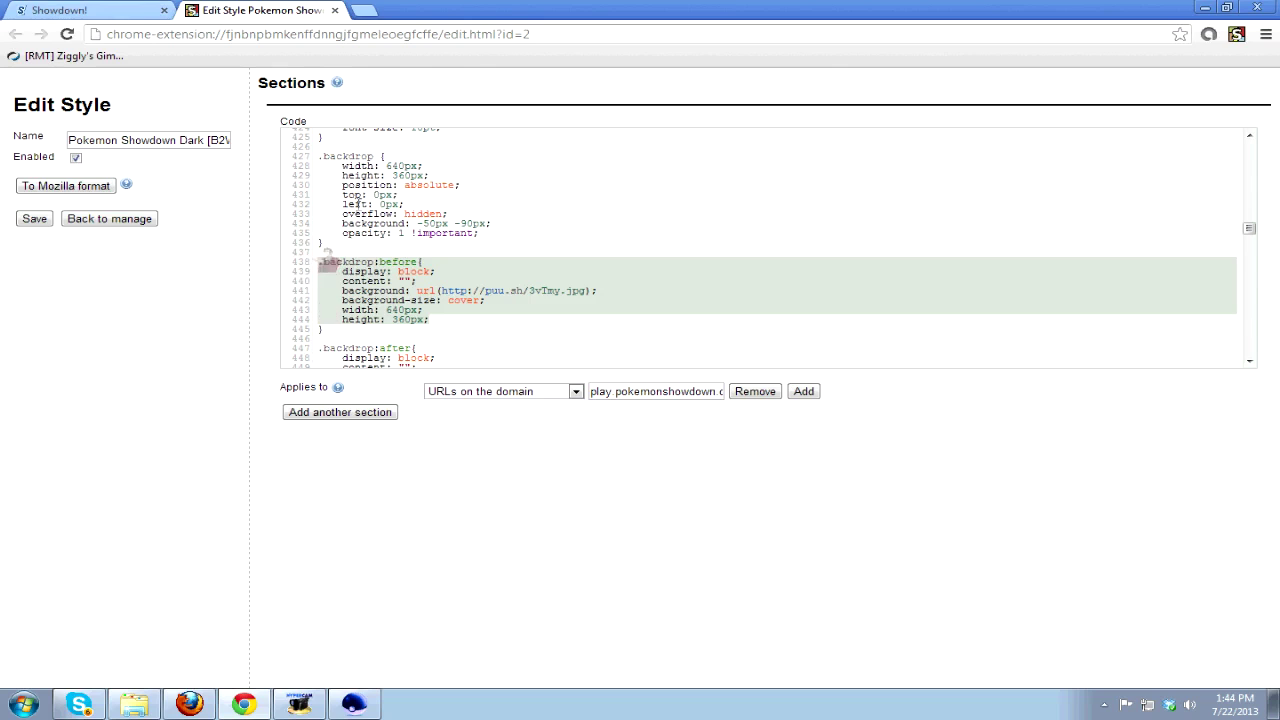
# Look at the .battle rule above the backdrop rules, highlight it briefly, and return to the .backdrop:before background URL.
pyautogui.scroll(2, 453, 259)
pyautogui.scroll(-1, 453, 259)
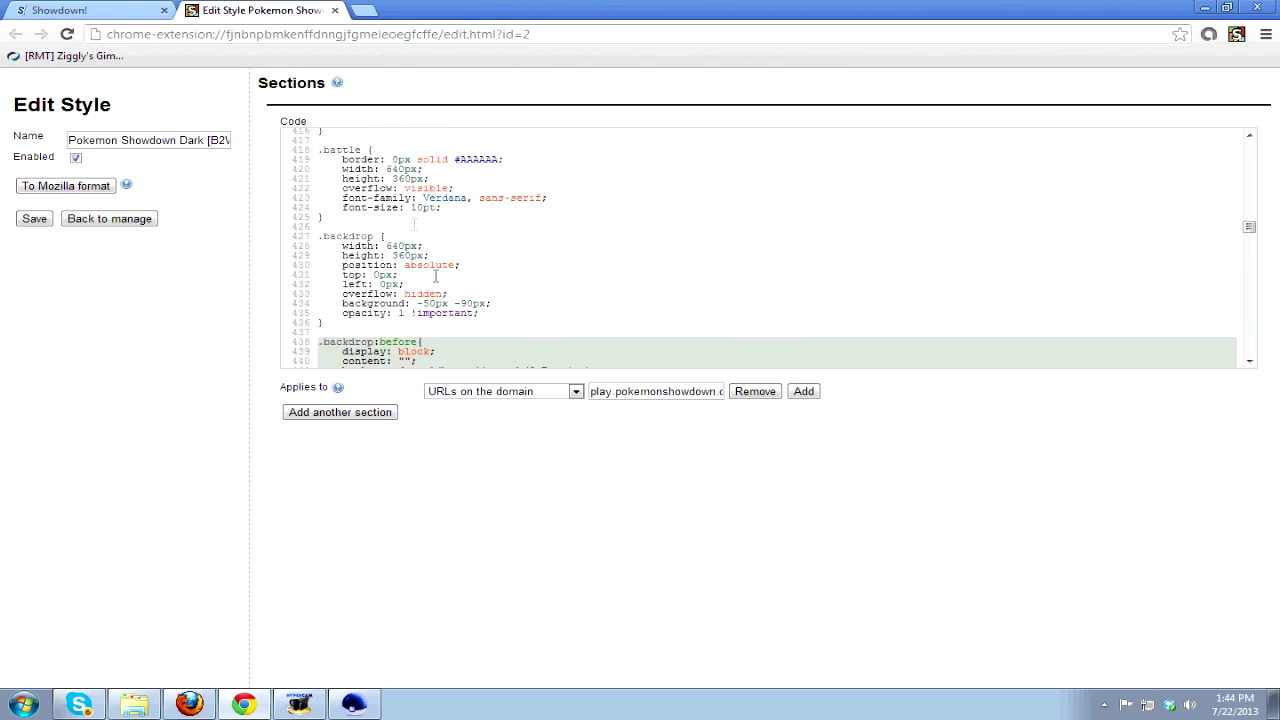
pyautogui.scroll(2, 436, 276)
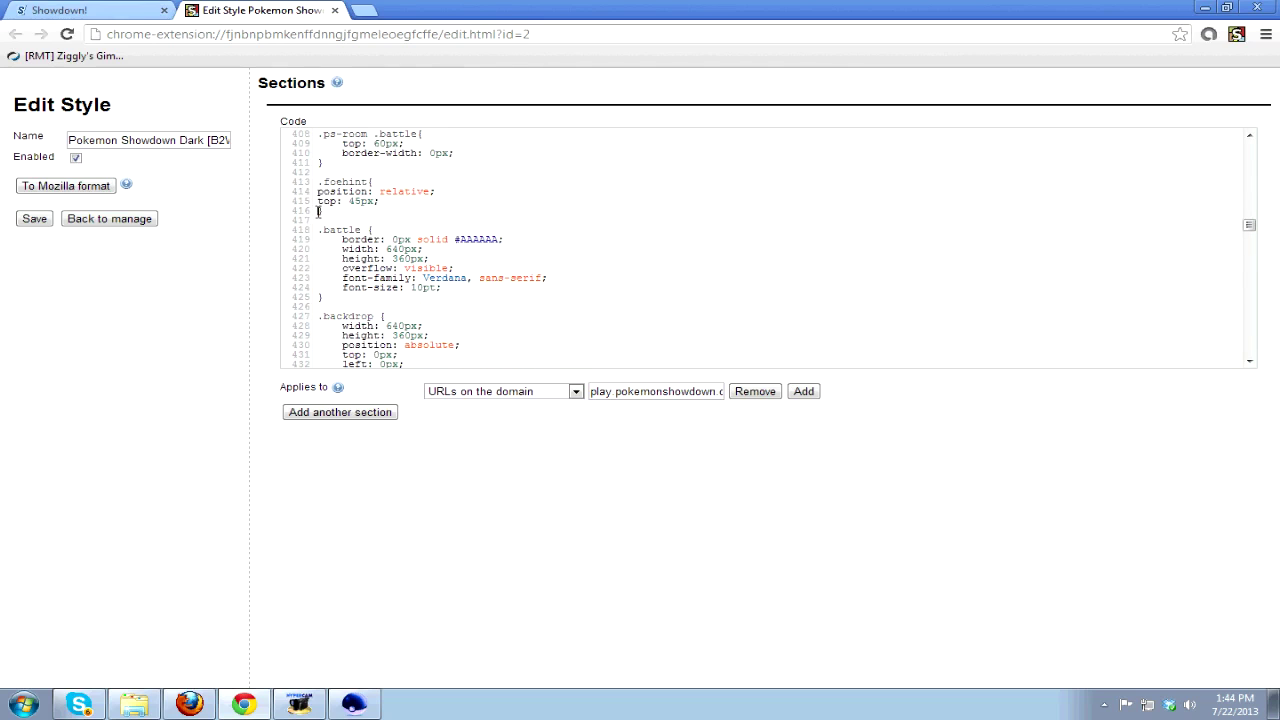
pyautogui.moveTo(318, 211); pyautogui.dragTo(453, 297)
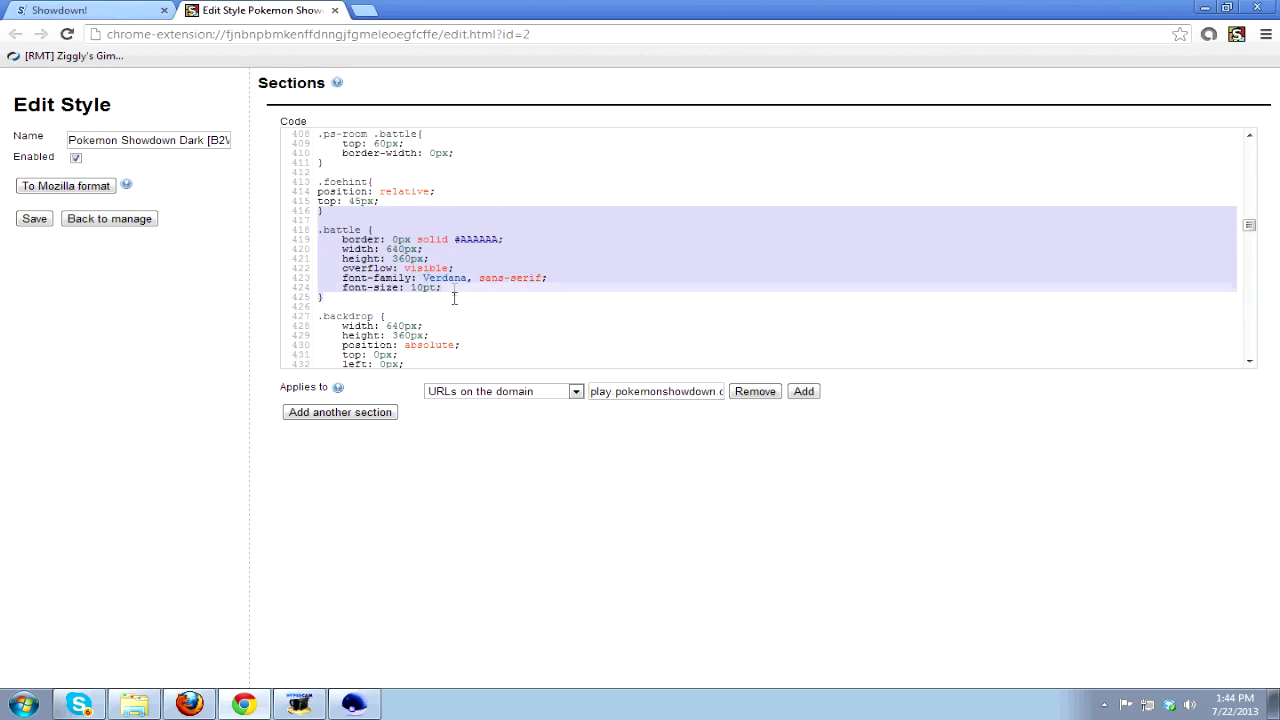
pyautogui.click(383, 310)
pyautogui.scroll(-4, 408, 300)
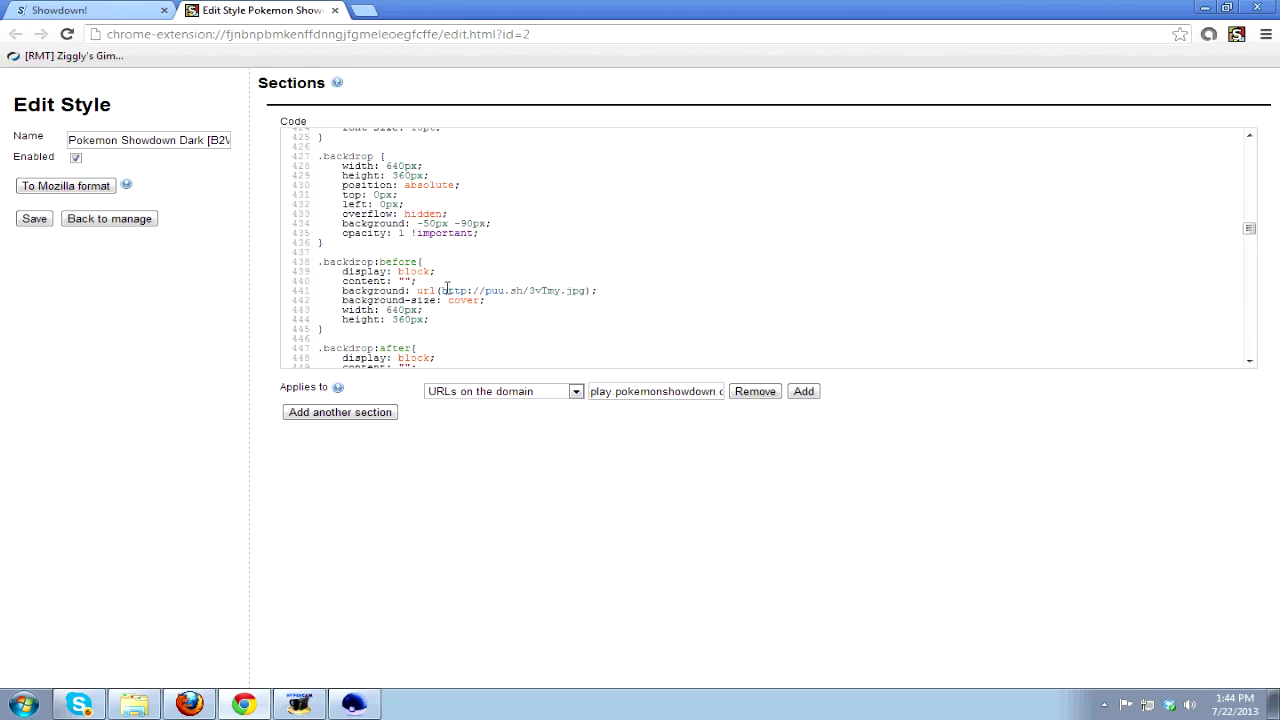
pyautogui.rightClick(563, 291)
pyautogui.click(725, 254)
pyautogui.moveTo(583, 289); pyautogui.dragTo(441, 289)
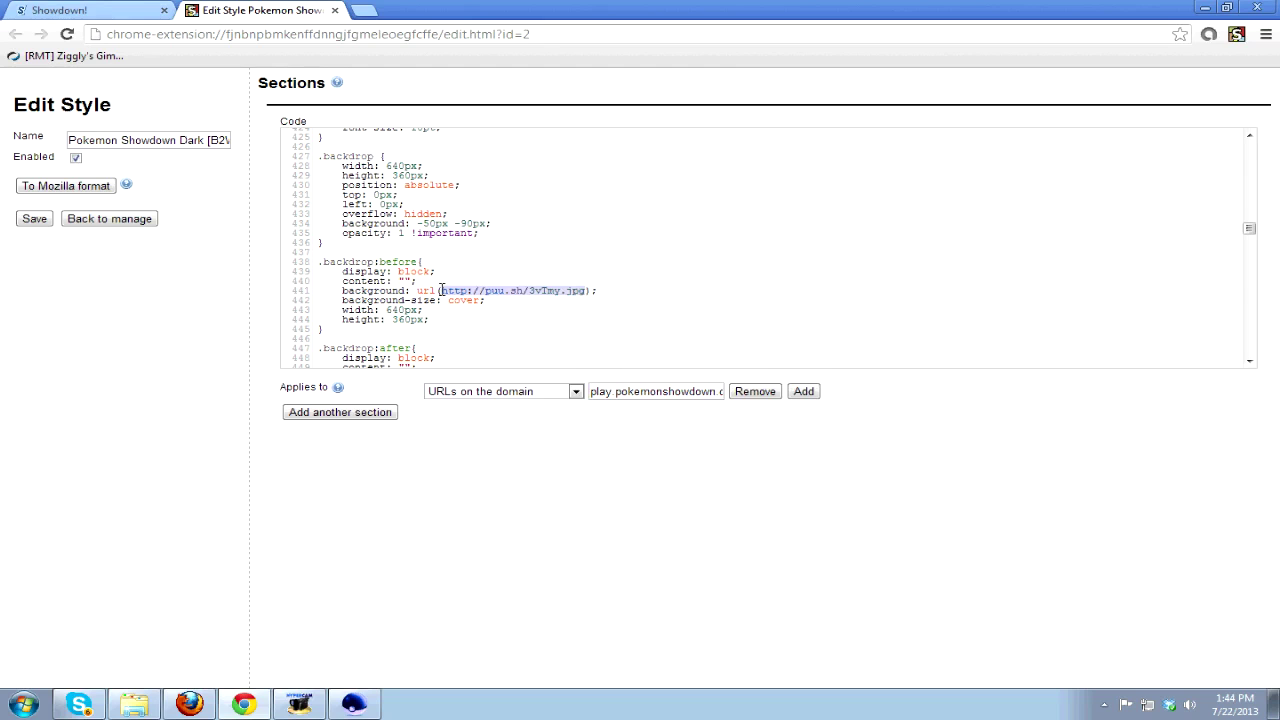
pyautogui.rightClick(454, 291)
pyautogui.click(560, 390)
# Open the copied background image URL in a new browser tab to view the picture.
pyautogui.click(388, 12)
pyautogui.rightClick(370, 34)
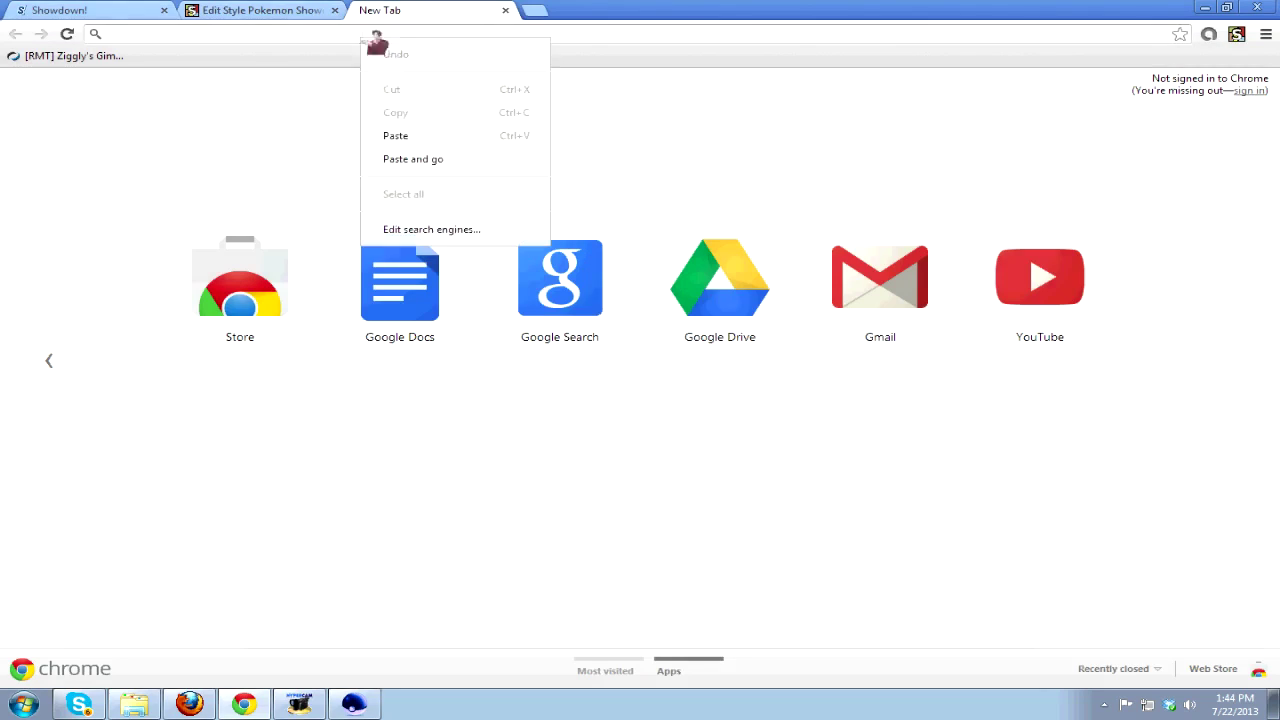
pyautogui.click(400, 132)
pyautogui.press('Return')
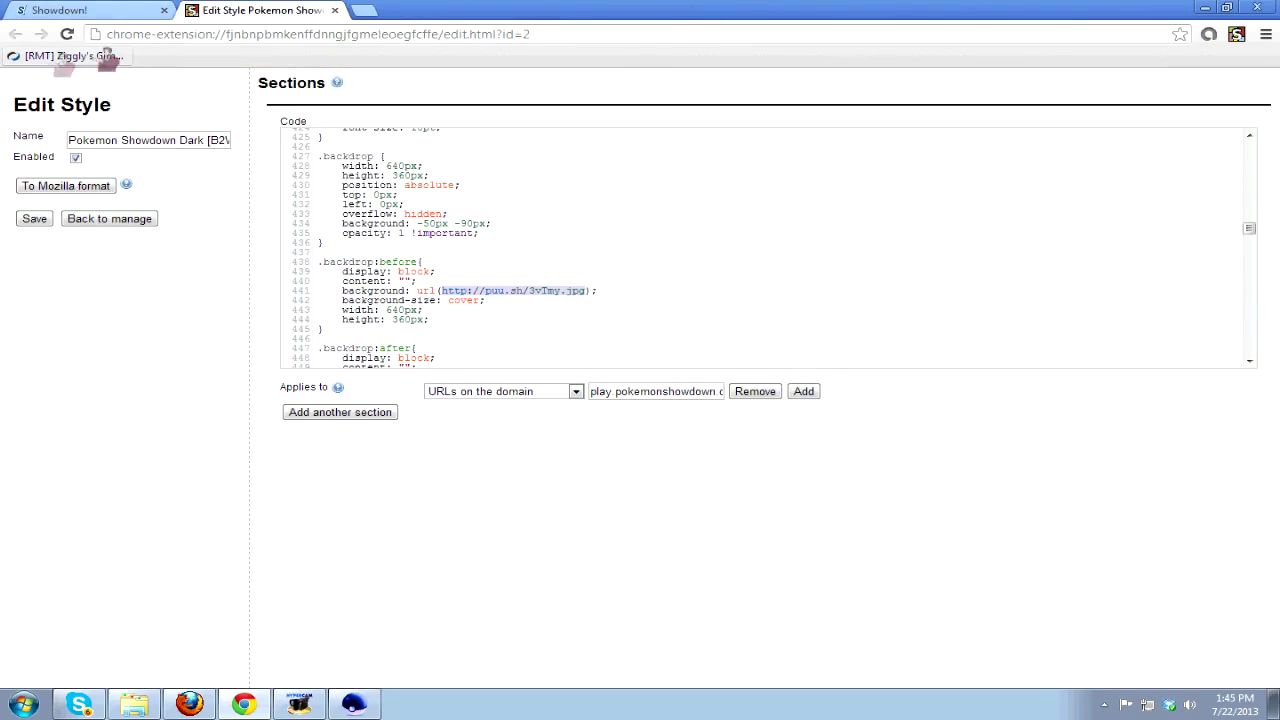
# Close the style editor, reopen the Pokemon Showdown Dark [B2W2 Style] code to look at its save option, and close it again.
pyautogui.click(337, 10)
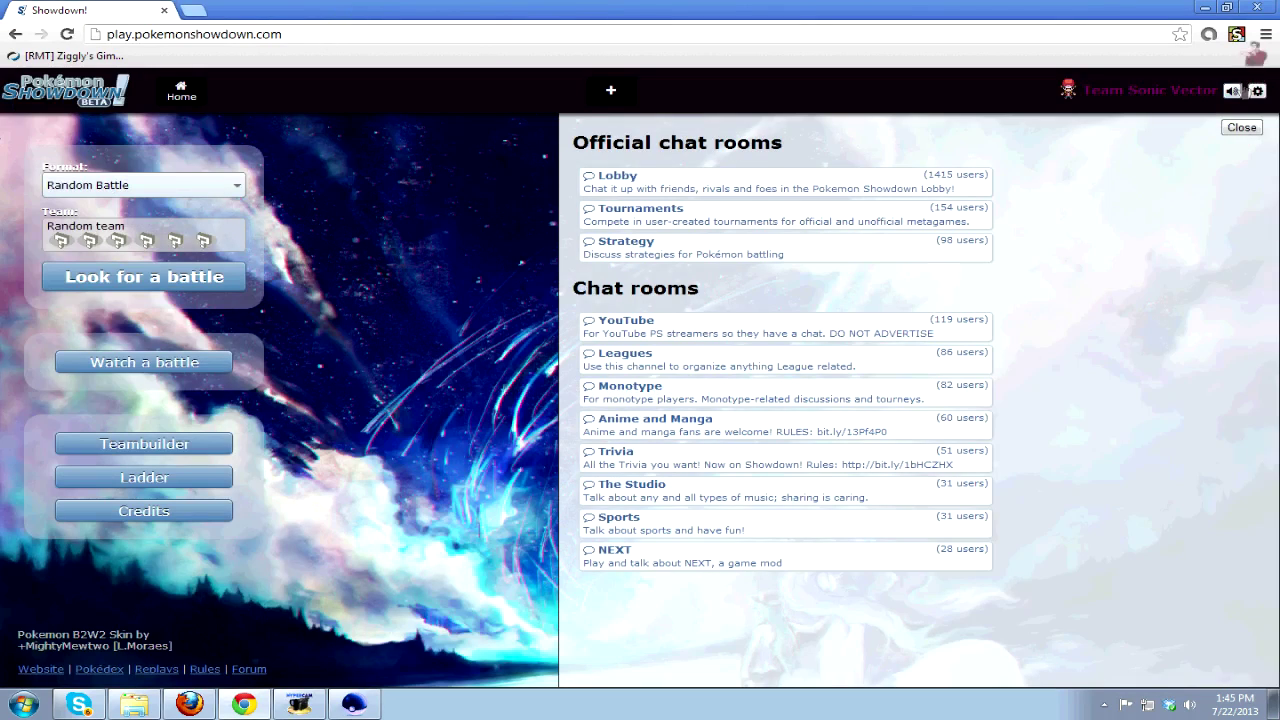
pyautogui.click(1237, 34)
pyautogui.click(1069, 113)
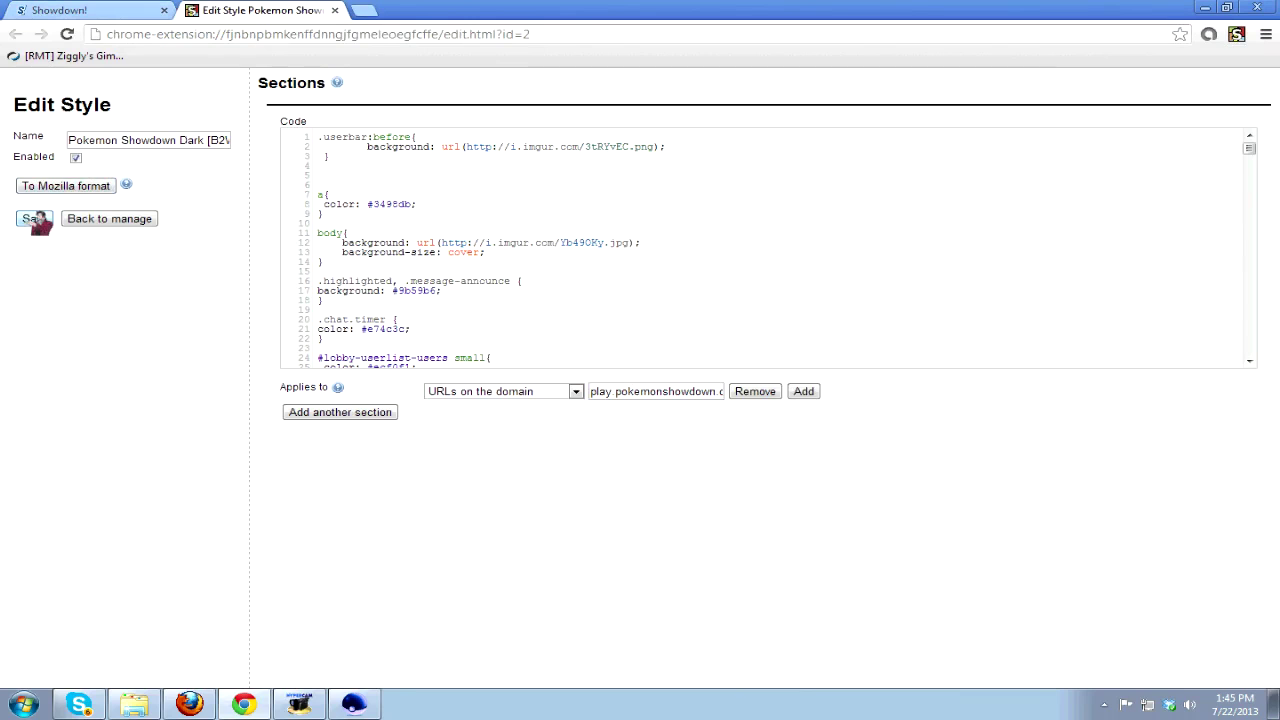
pyautogui.click(334, 10)
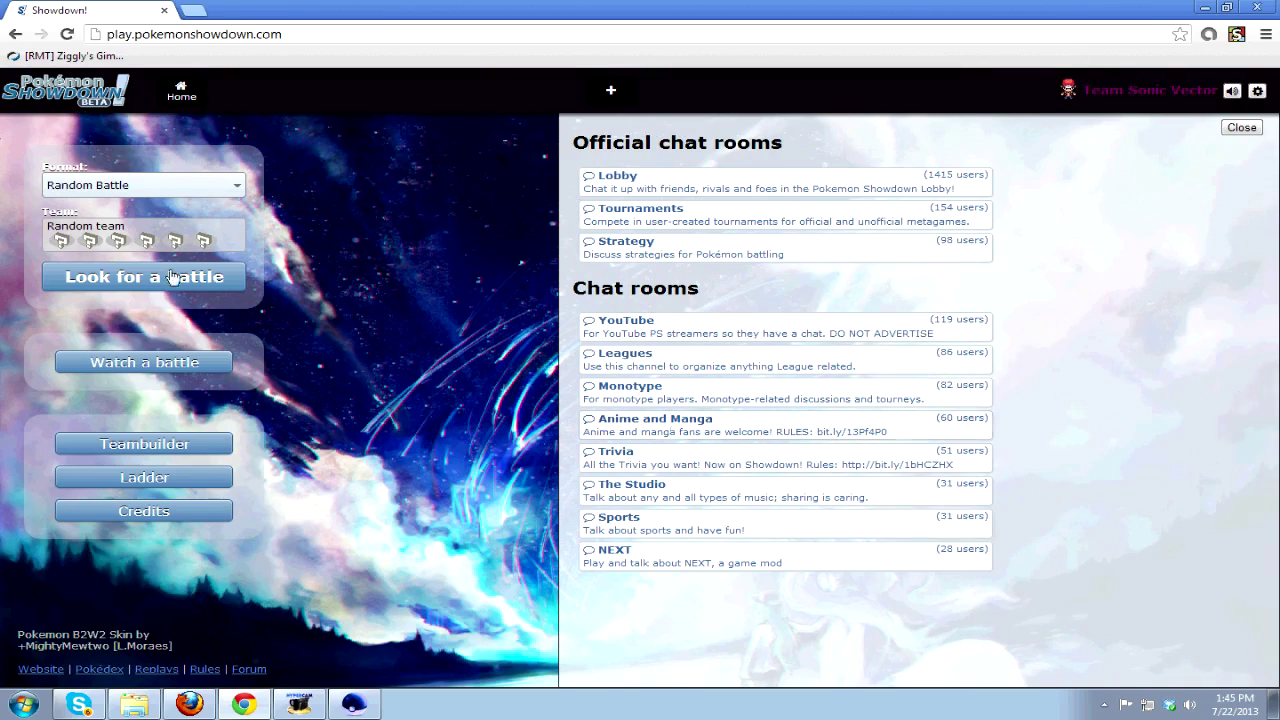
# Start a Random Battle on Pokemon Showdown and view the installed styles that apply to the battle page.
pyautogui.click(100, 276)
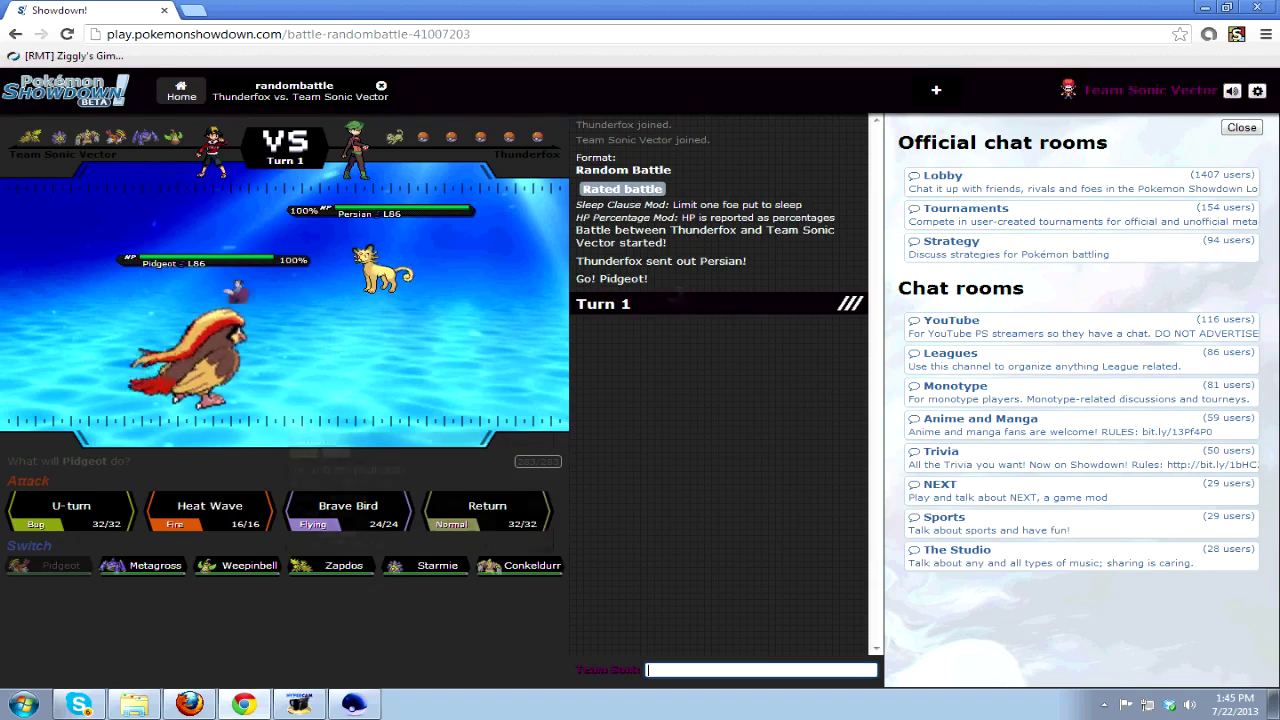
pyautogui.click(1240, 35)
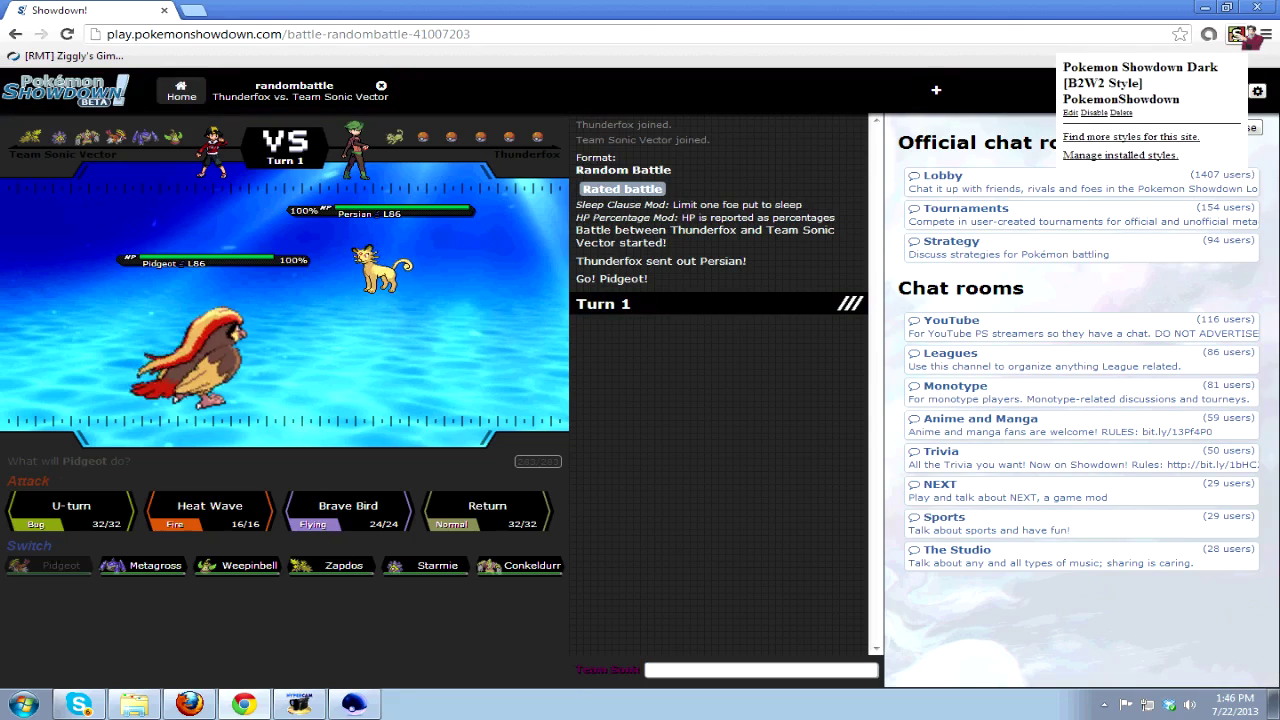
pyautogui.click(1240, 35)
pyautogui.click(1240, 35)
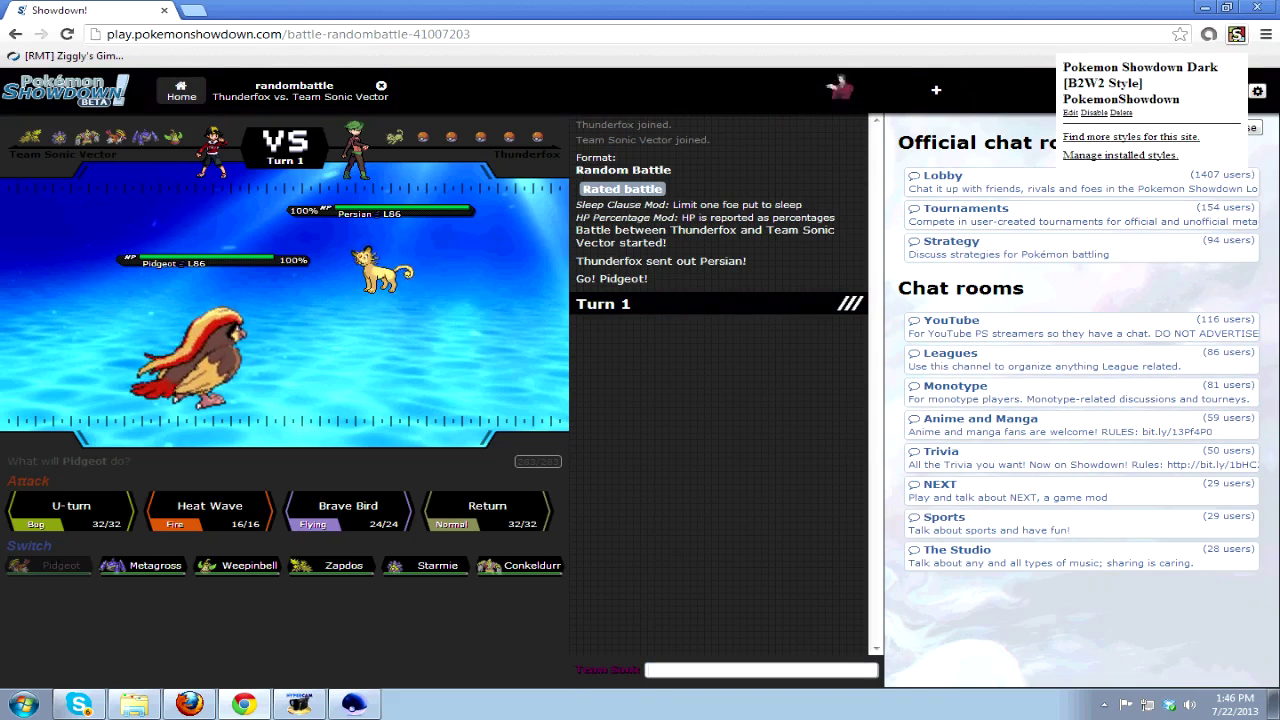
pyautogui.click(840, 86)
pyautogui.click(466, 38)
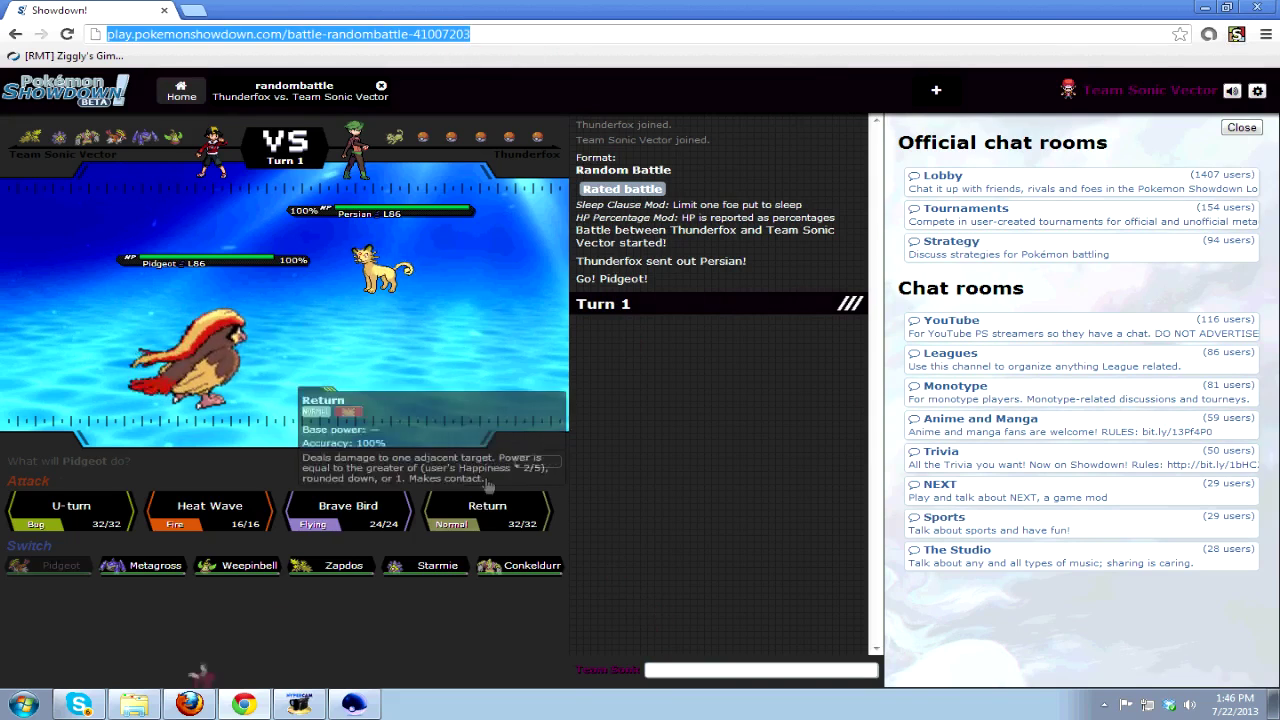
pyautogui.click(627, 593)
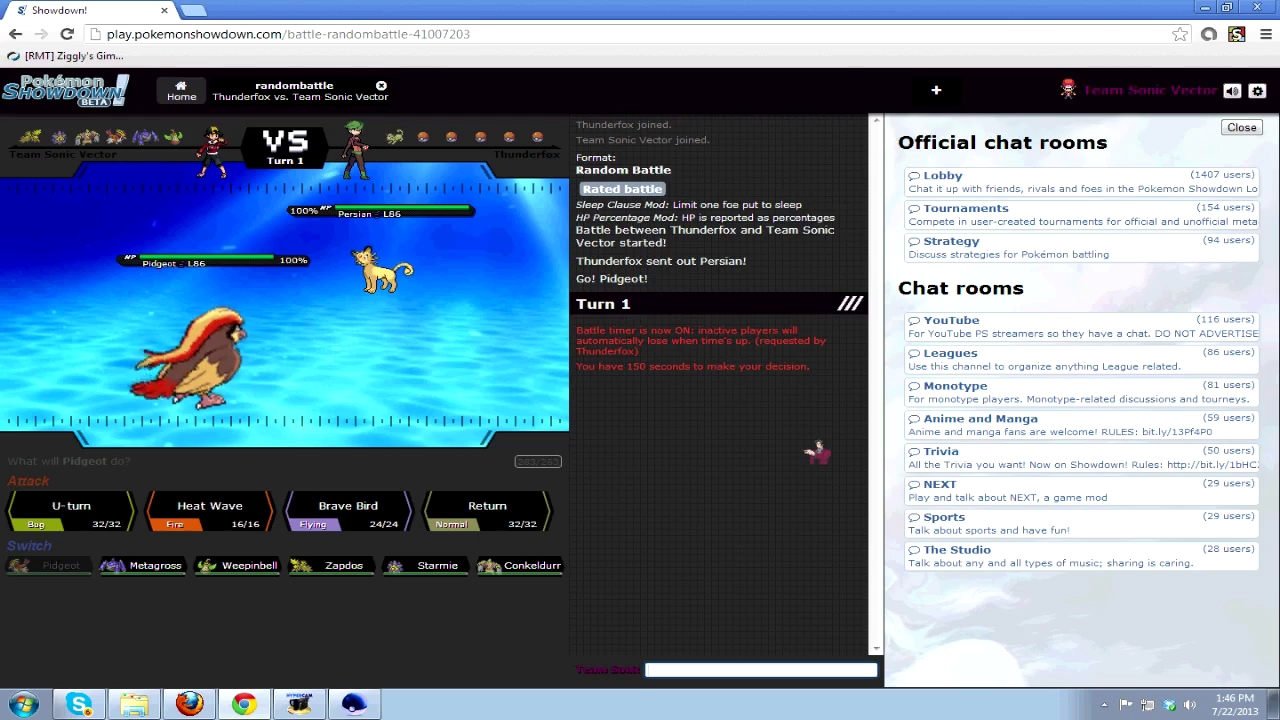
# Send the battle chat message "sorry doing a tutorial on showdown bgs and customization apologies".
pyautogui.click(776, 665)
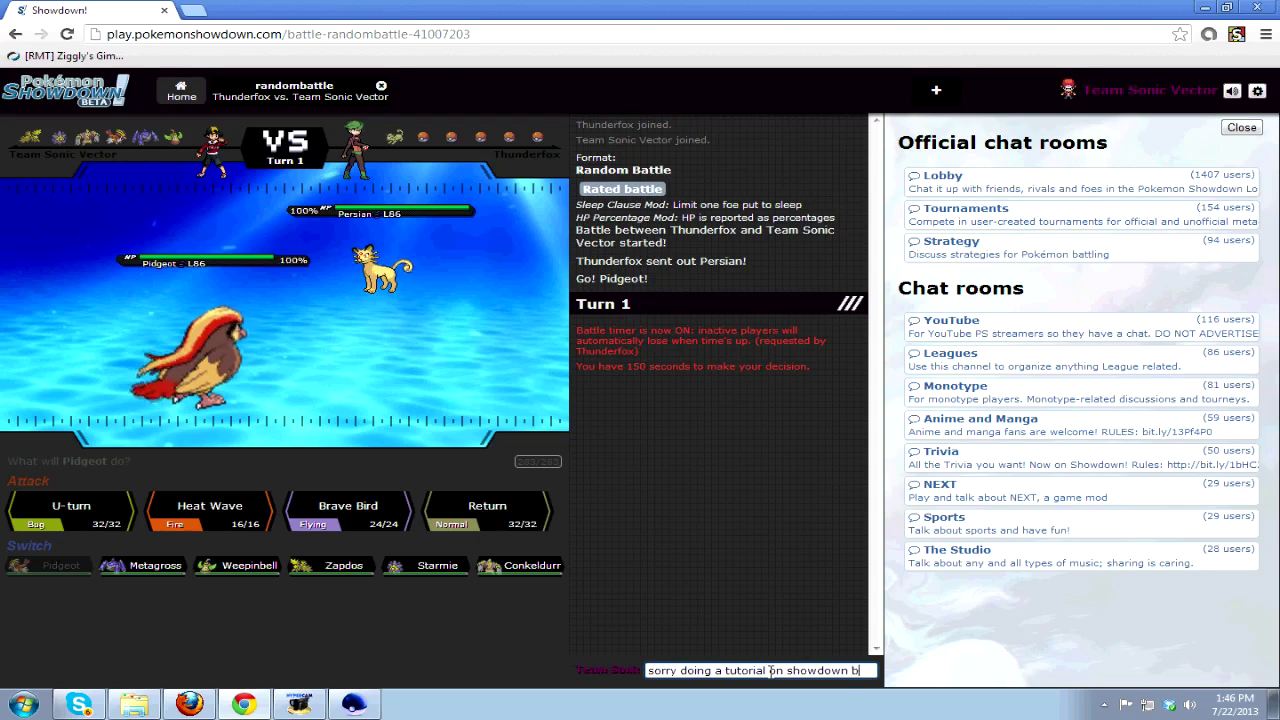
pyautogui.write('gs and i')
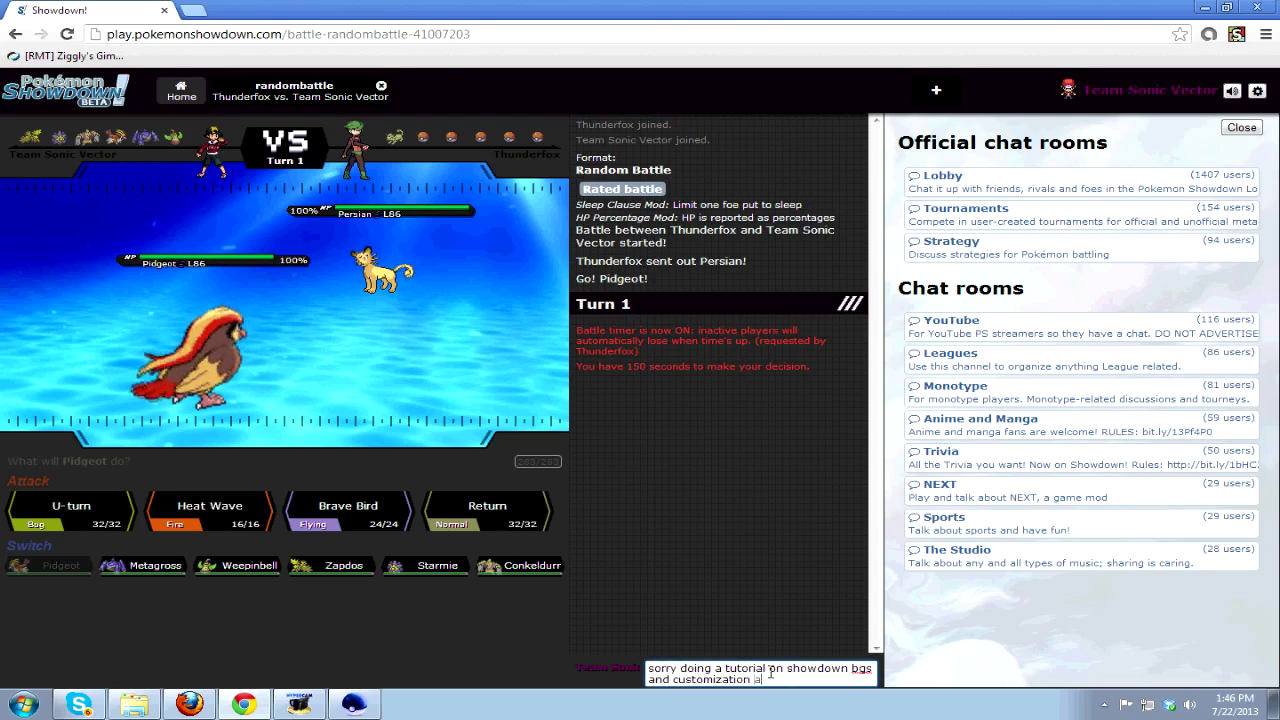
pyautogui.press('Return')
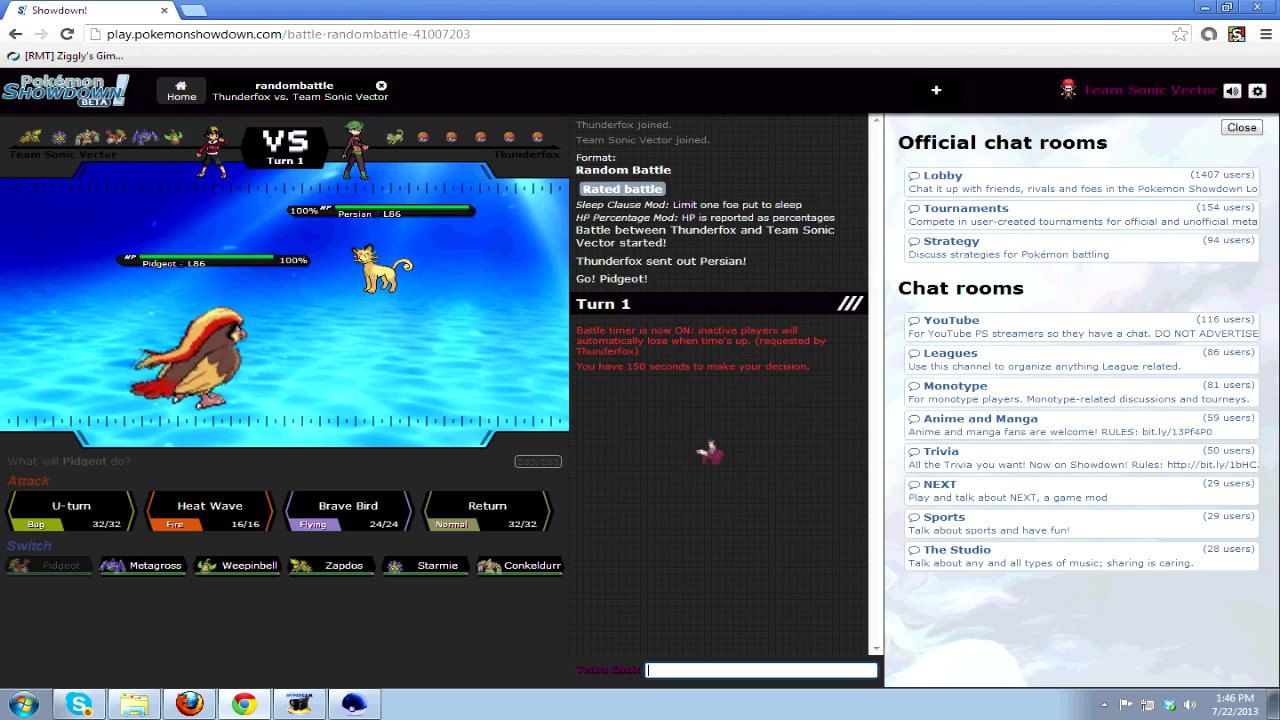
# Choose Return as Pidgeot's attack for turn 1 and cancel the choice.
pyautogui.click(487, 510)
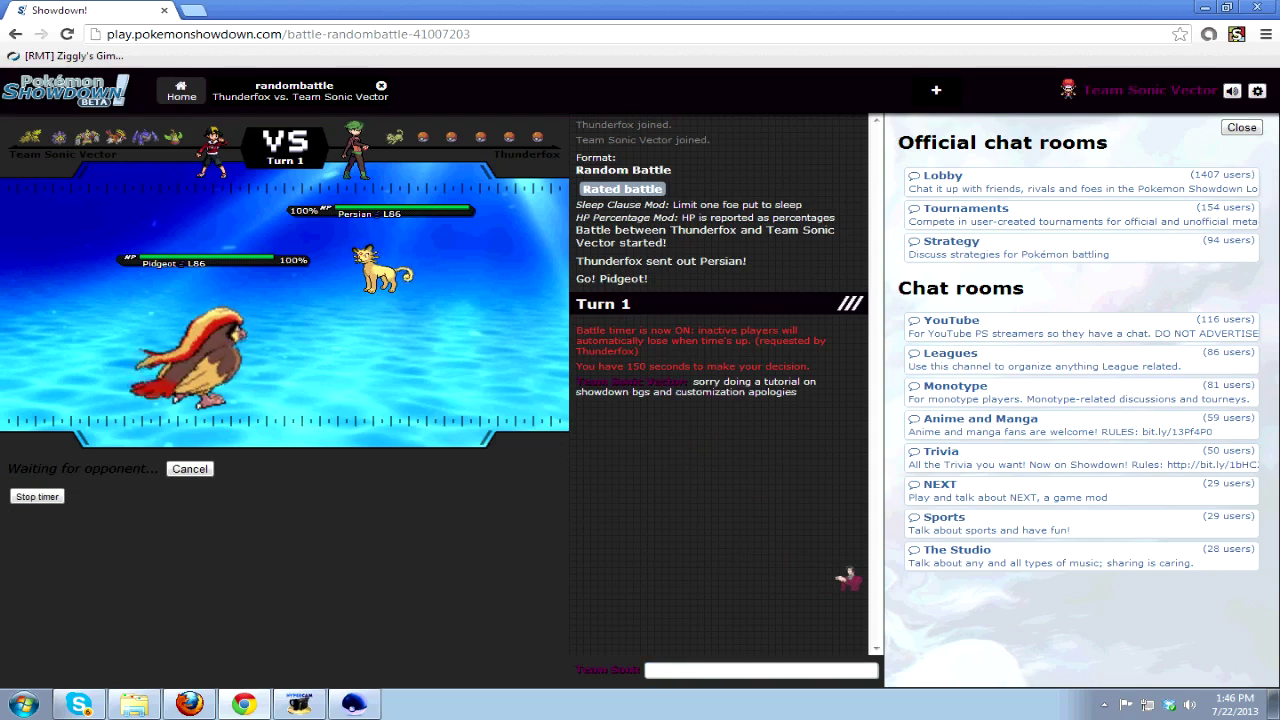
pyautogui.click(190, 469)
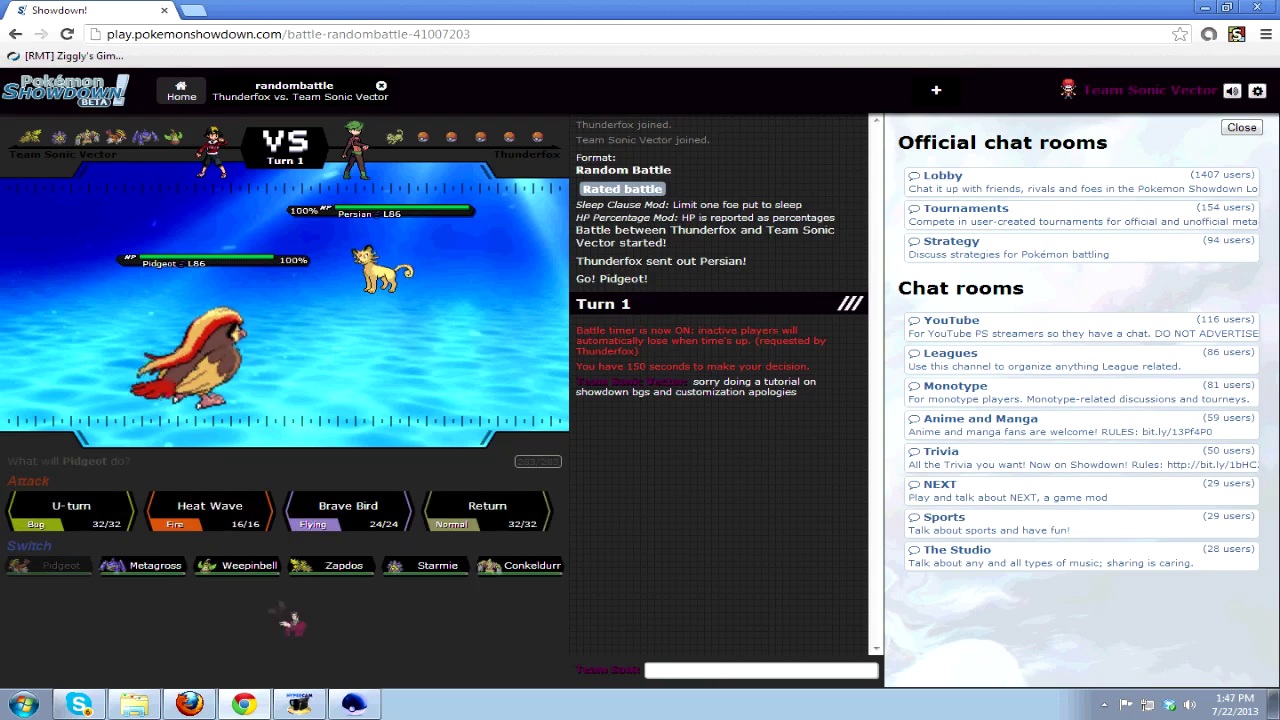